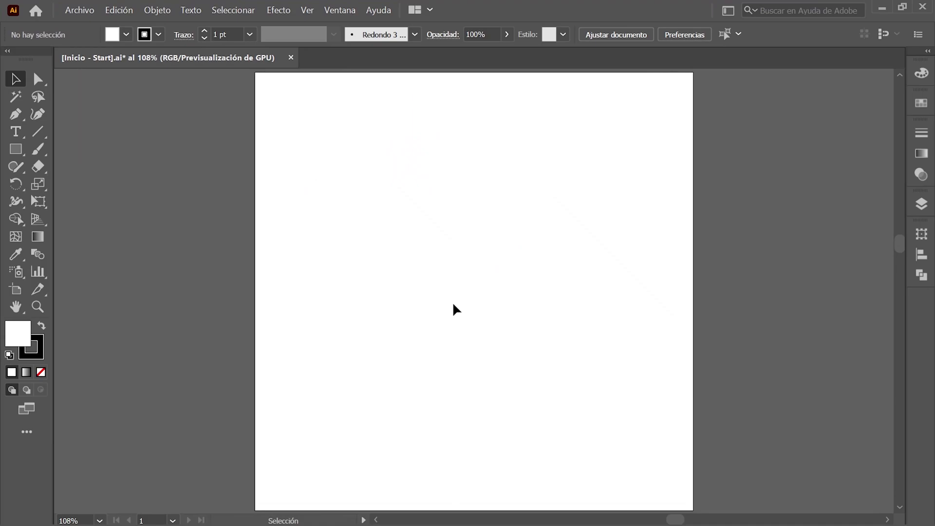
Step: Make Gema the active layer and start a precise line with the Line Segment tool
left_click(920, 205)
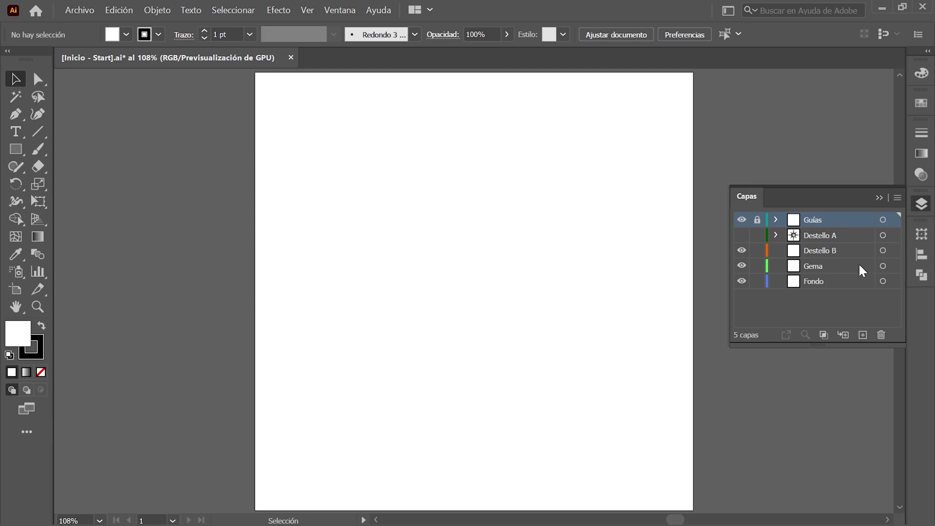
left_click(860, 267)
left_click(922, 207)
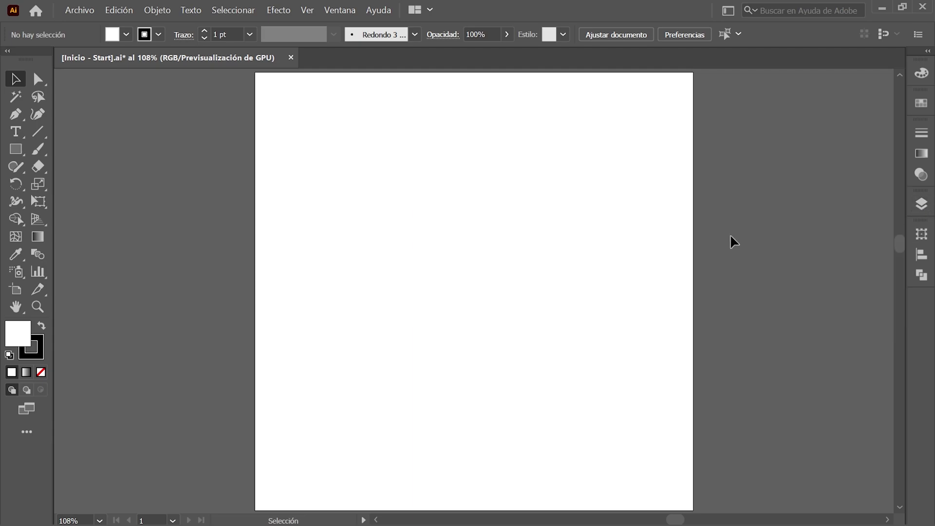
left_click(41, 136)
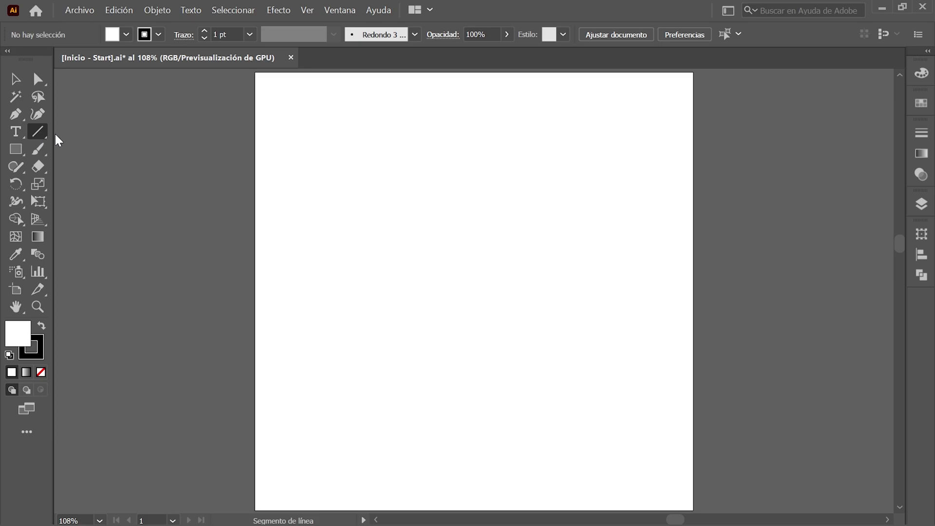
left_click(473, 291)
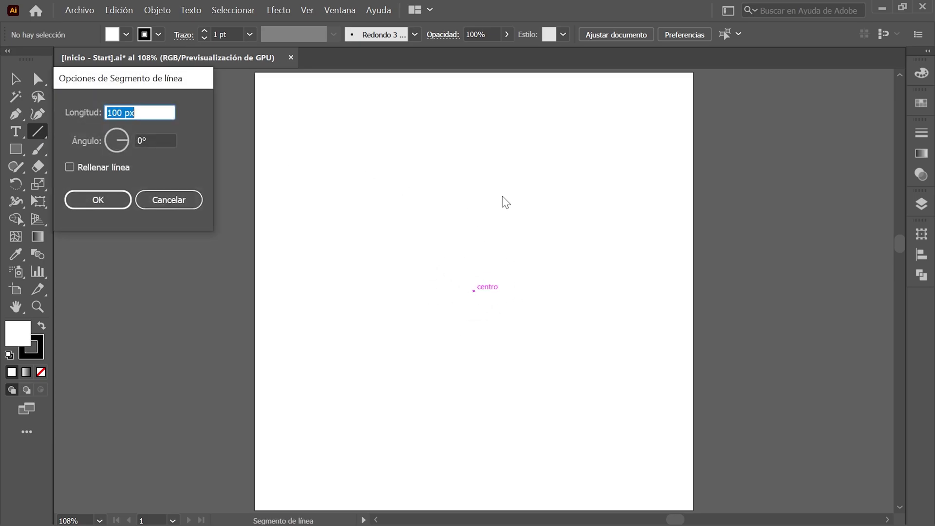
Step: Create a line 180 px long at a 12° angle
type("180")
key("Tab")
type("12")
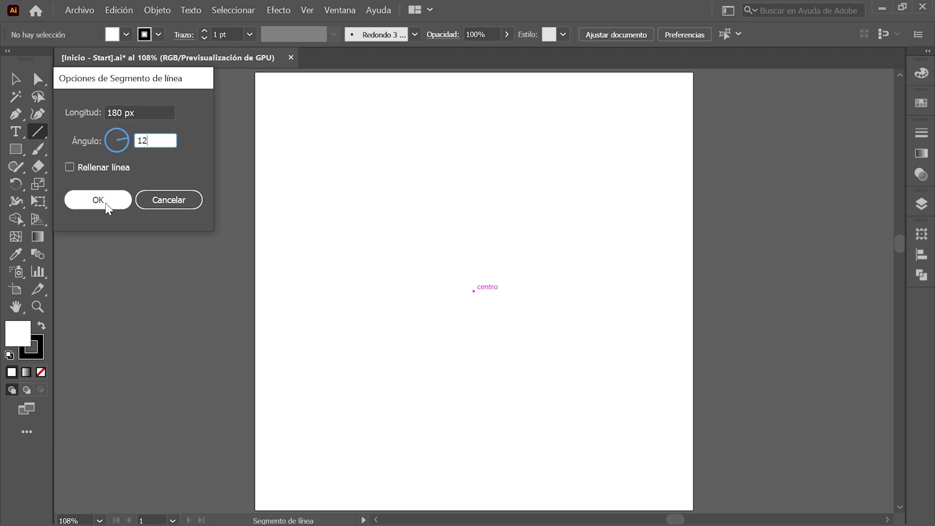
left_click(107, 207)
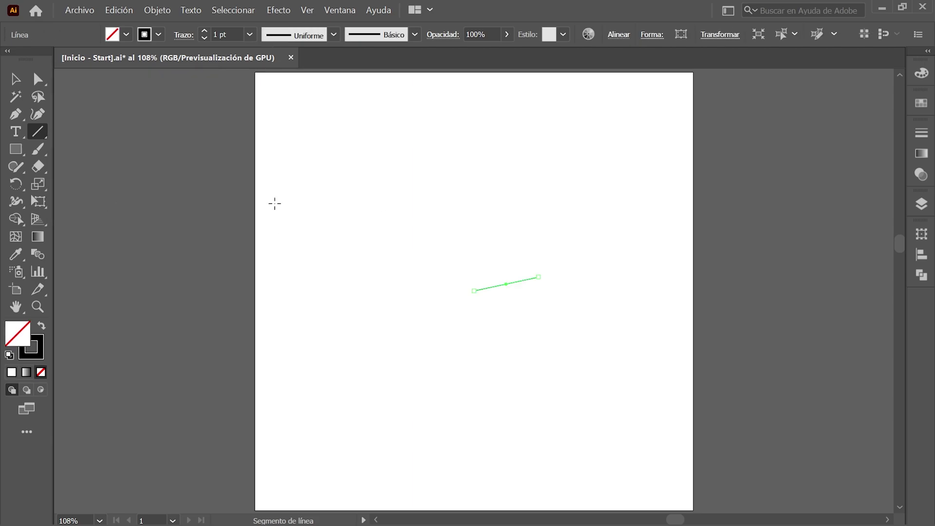
Step: Position the line at X 511.9667 px, Y 393 px
left_click(922, 235)
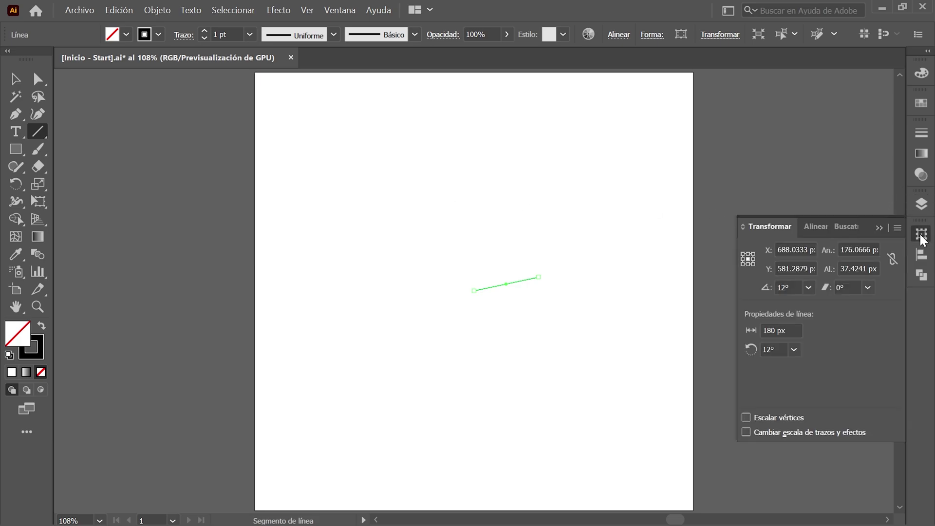
left_click(795, 250)
type("5")
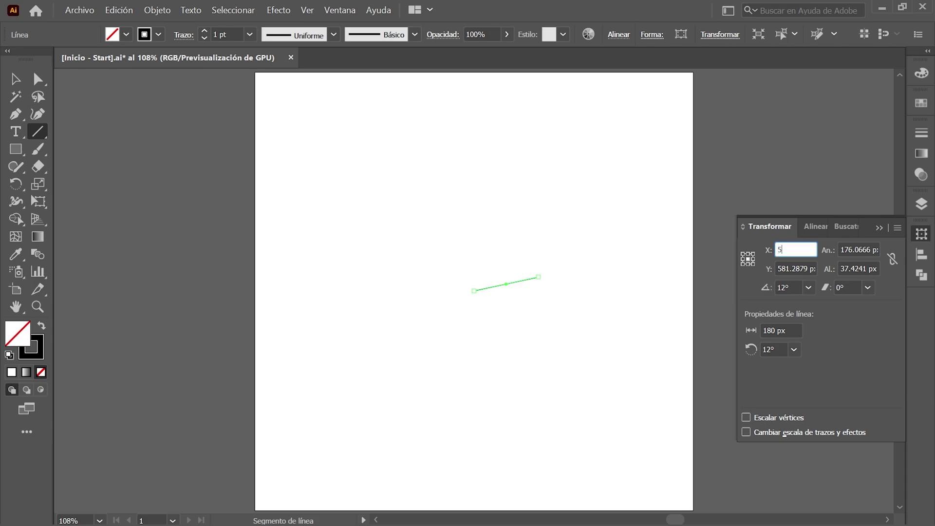
type("11.9667")
key("Tab")
type("393")
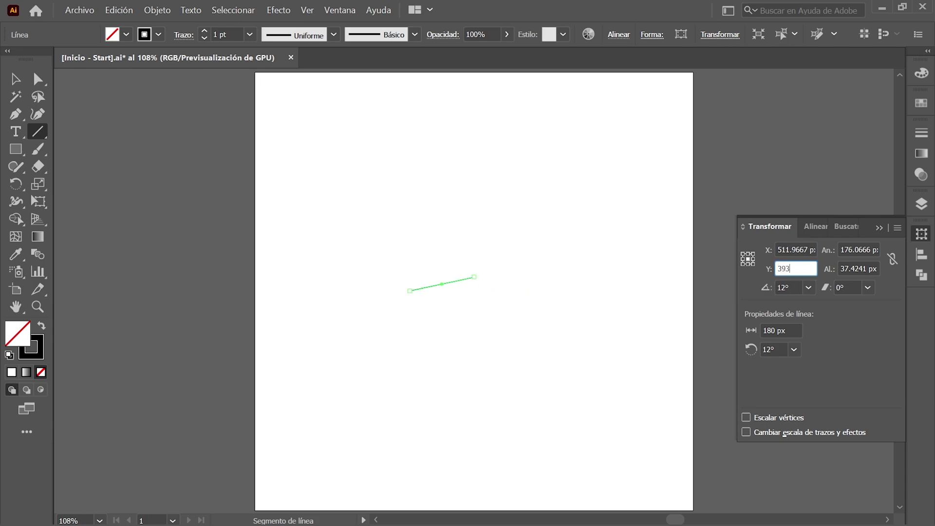
key("Return")
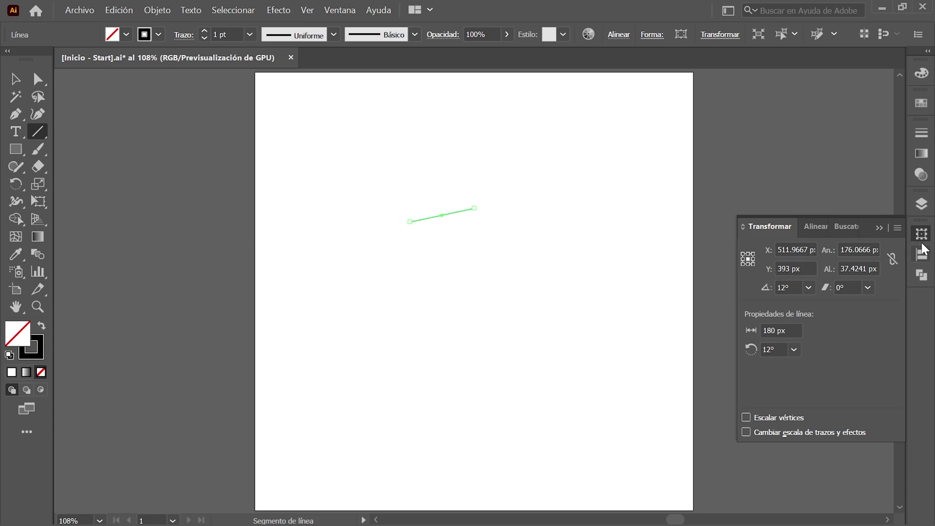
left_click(921, 235)
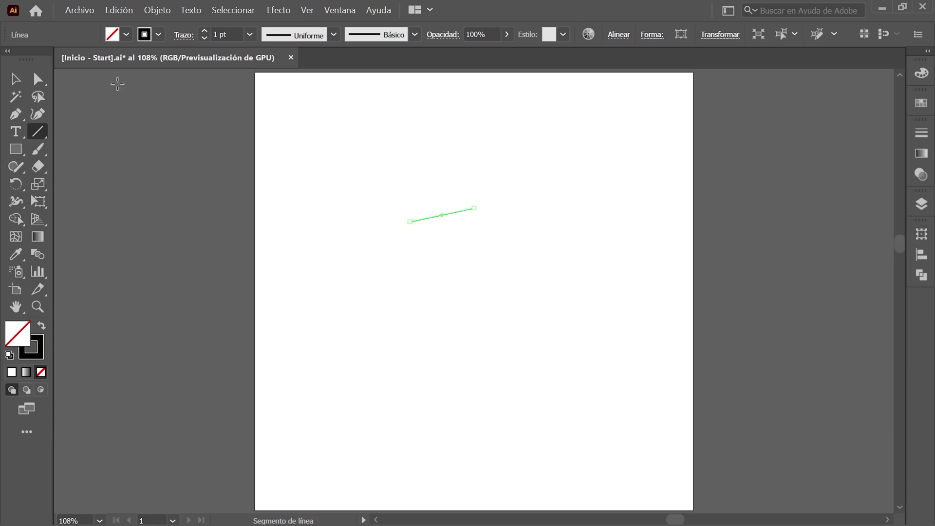
Step: Add anchor points to the line and select its new middle anchor
left_click(152, 10)
mouse_move(212, 335)
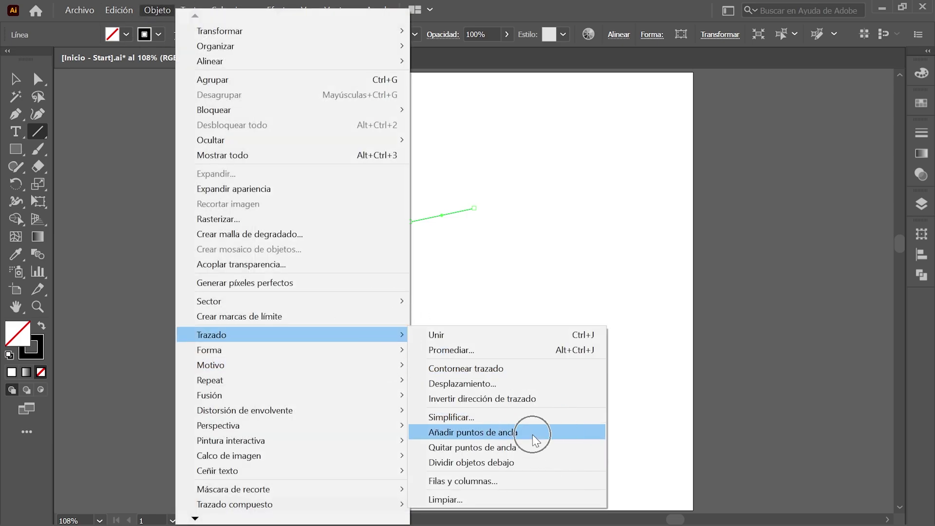
left_click(532, 433)
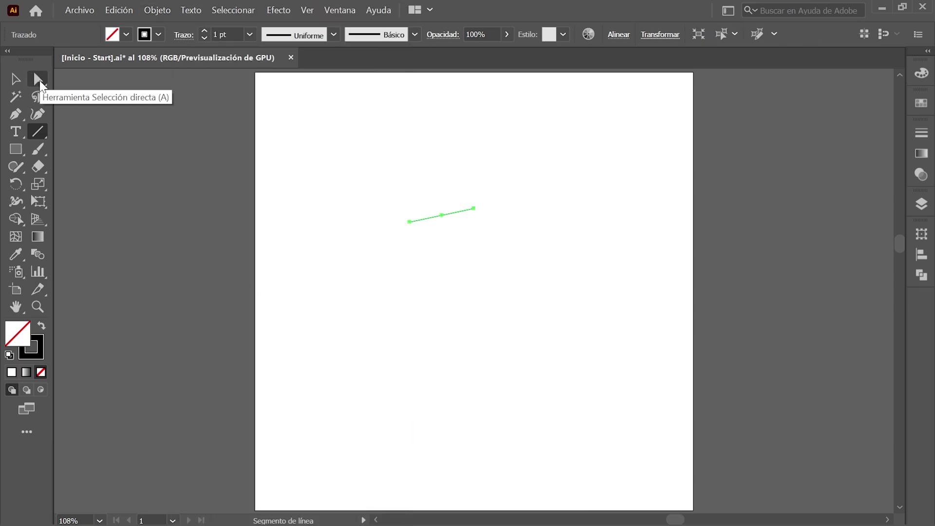
left_click(39, 81)
left_click(447, 239)
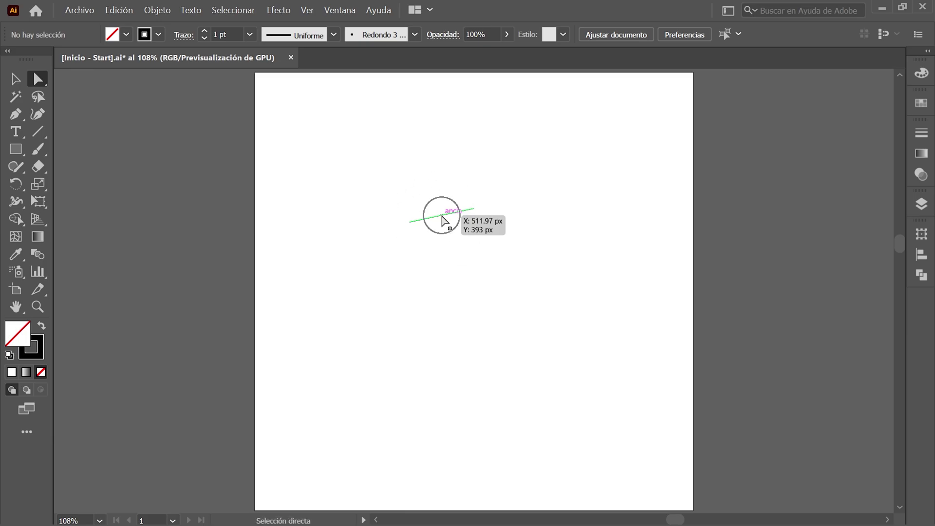
left_click(443, 220)
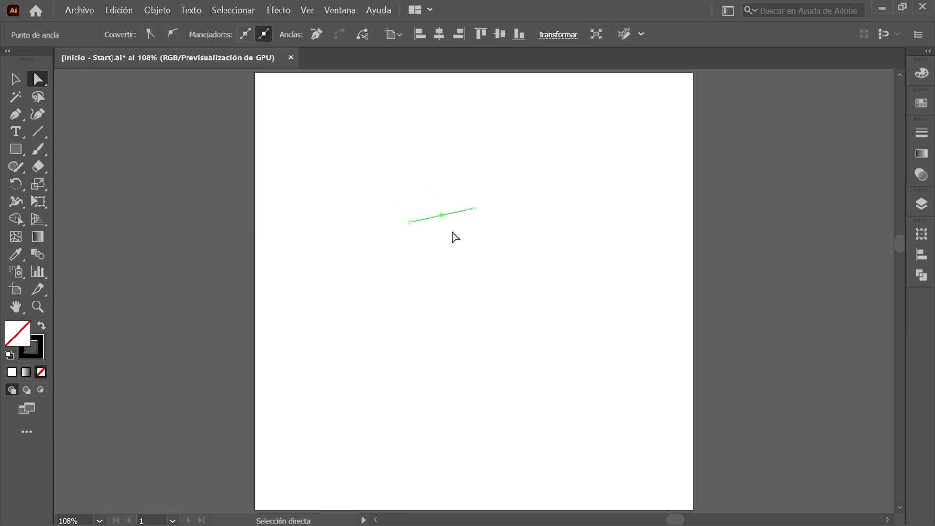
Step: Move the middle anchor to X 486 px, Y 385 px
left_click(920, 234)
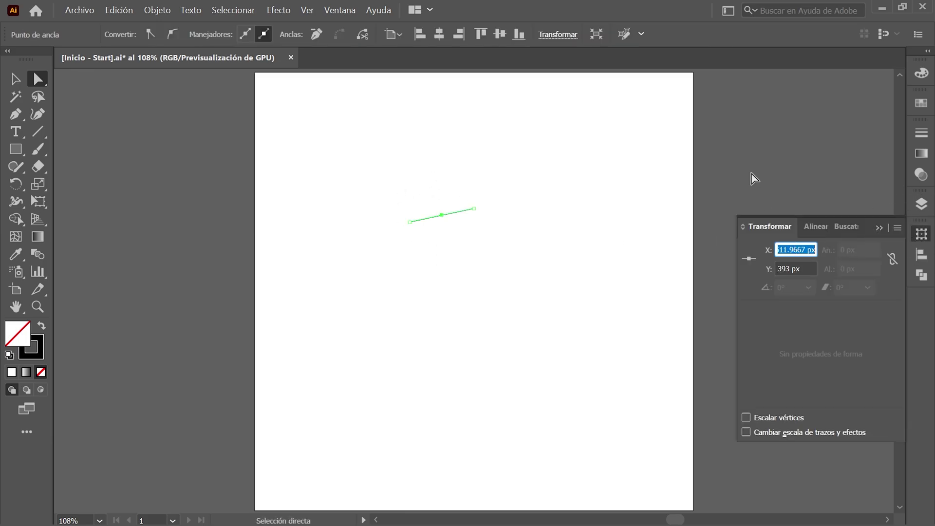
type("486")
key("Tab")
type("385")
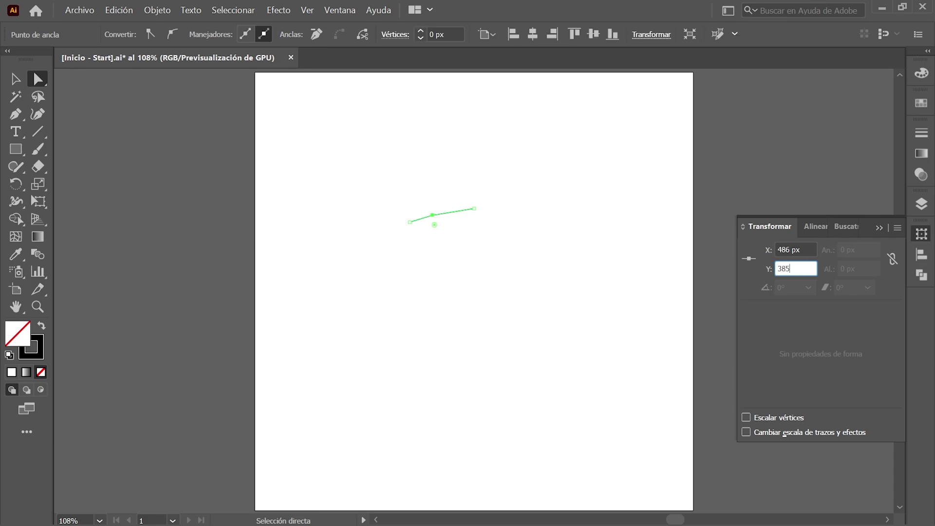
key("Return")
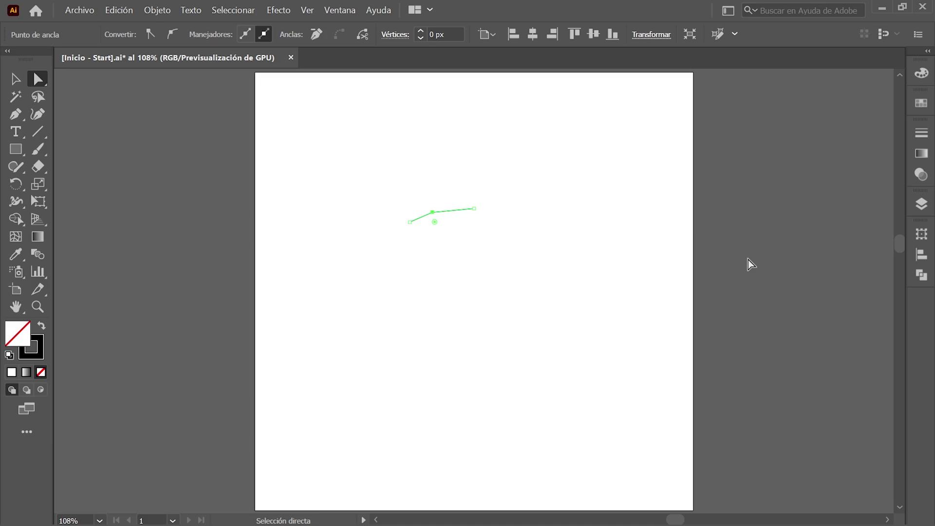
Step: Reflect a copy of the bent line across a vertical axis at its right endpoint
left_click(233, 9)
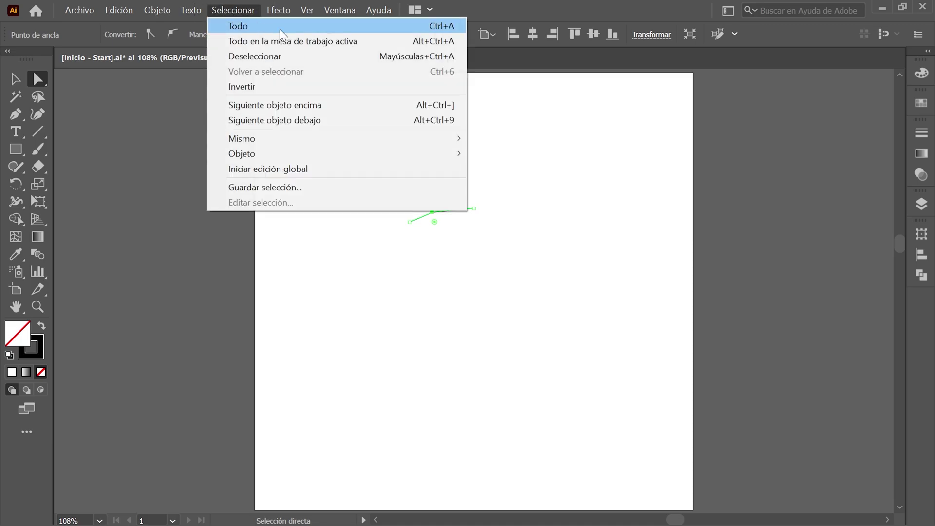
left_click(279, 26)
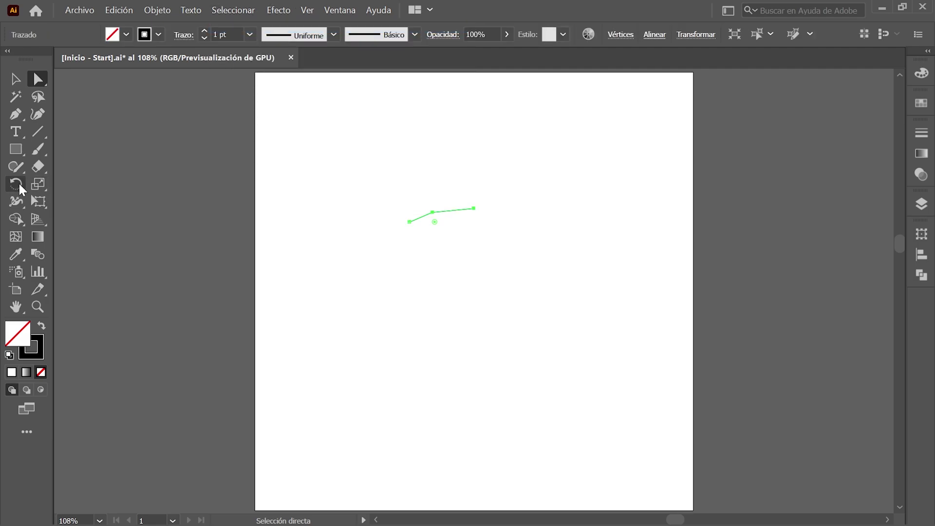
left_click_drag(18, 183, 145, 200)
left_click(142, 197)
key("alt")
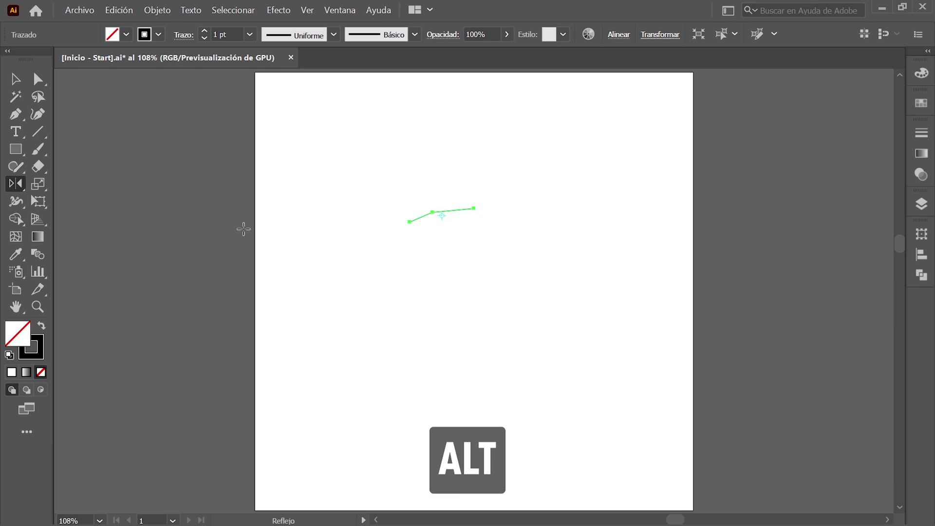
left_click(473, 209, "alt")
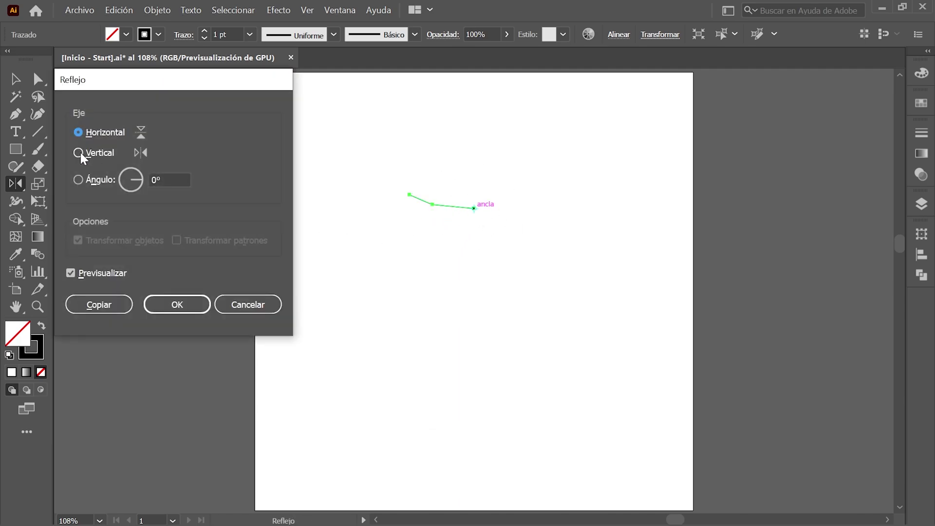
left_click(81, 153)
left_click(113, 307)
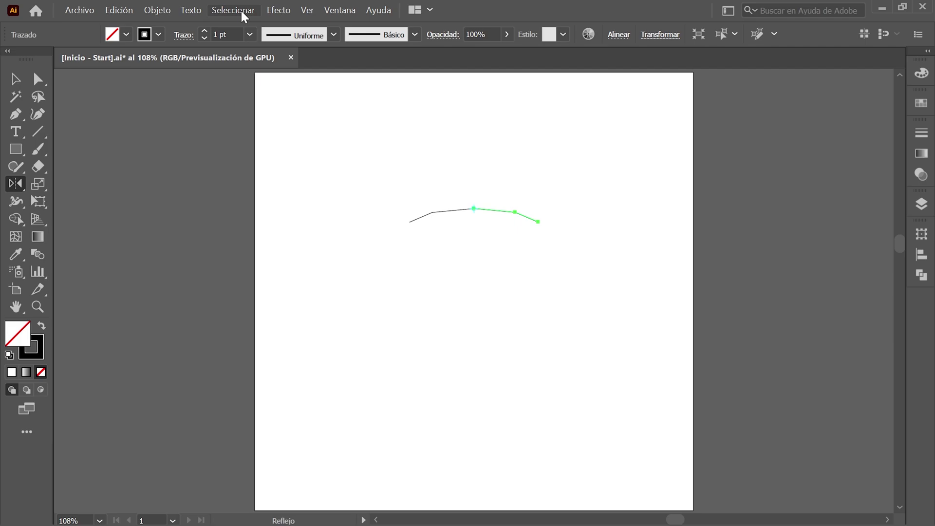
Step: Reflect a copy of the arch across a horizontal axis at its left endpoint
left_click(241, 9)
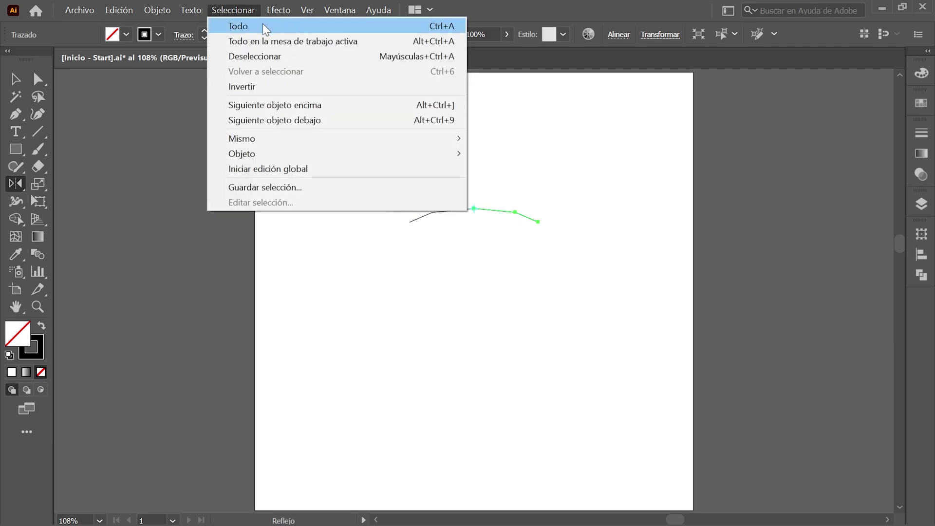
left_click(262, 26)
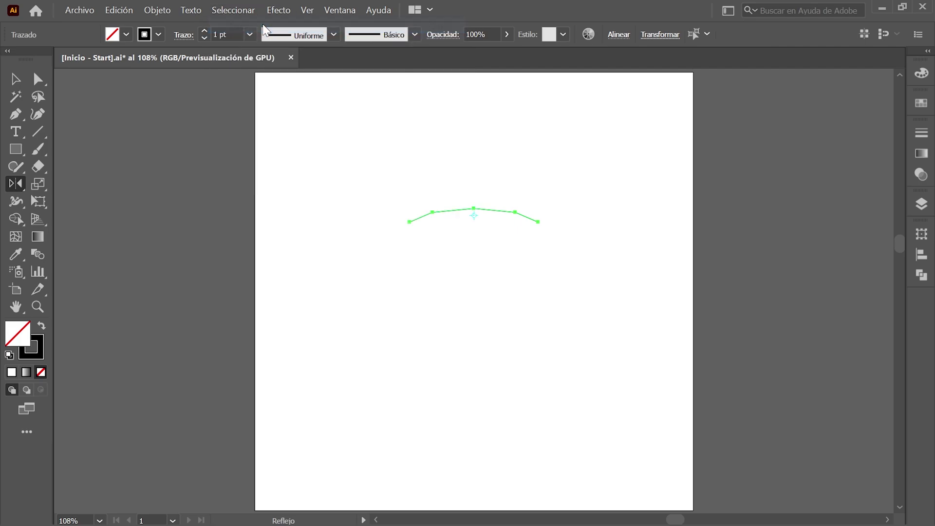
left_click(16, 184)
key("alt")
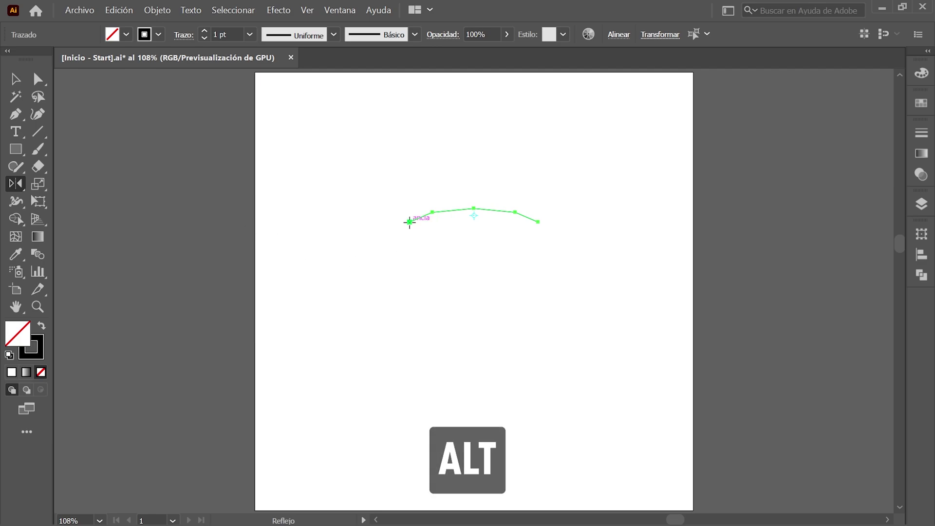
left_click(409, 222, "alt")
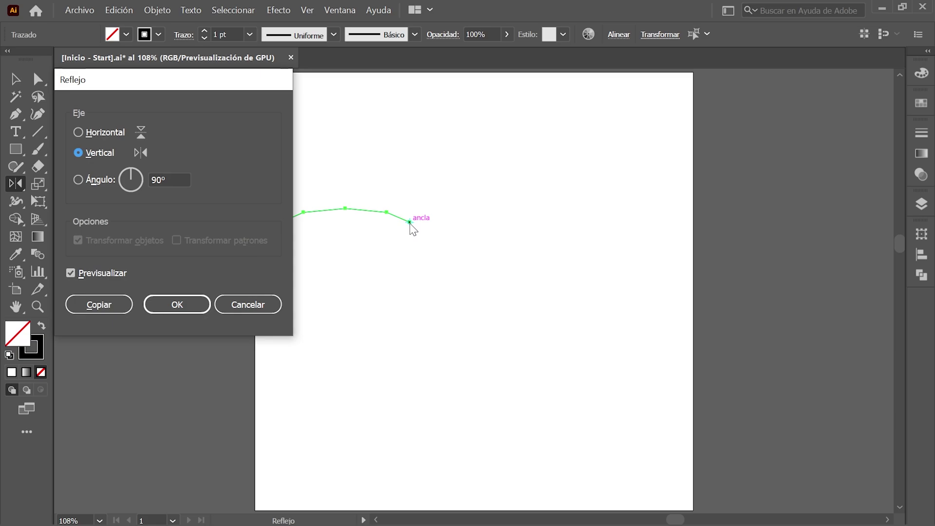
left_click(80, 131)
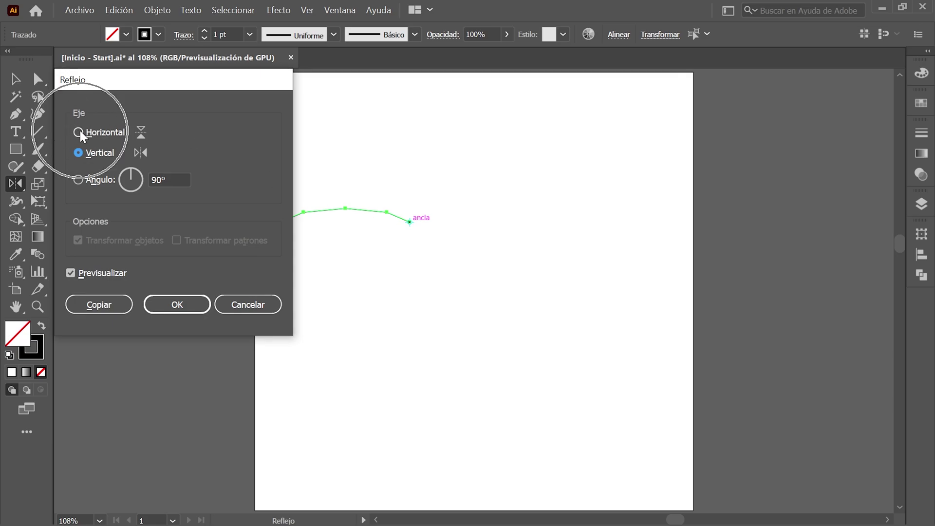
left_click(115, 307)
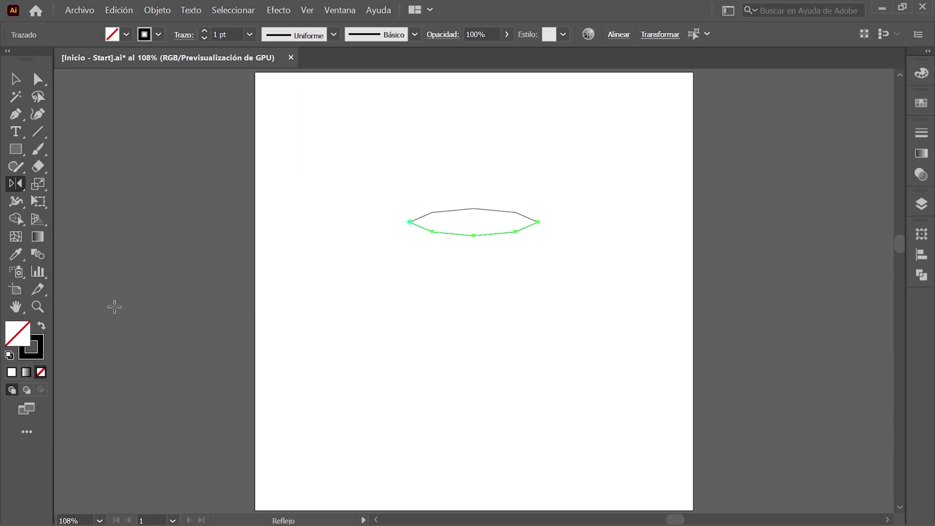
left_click(15, 79)
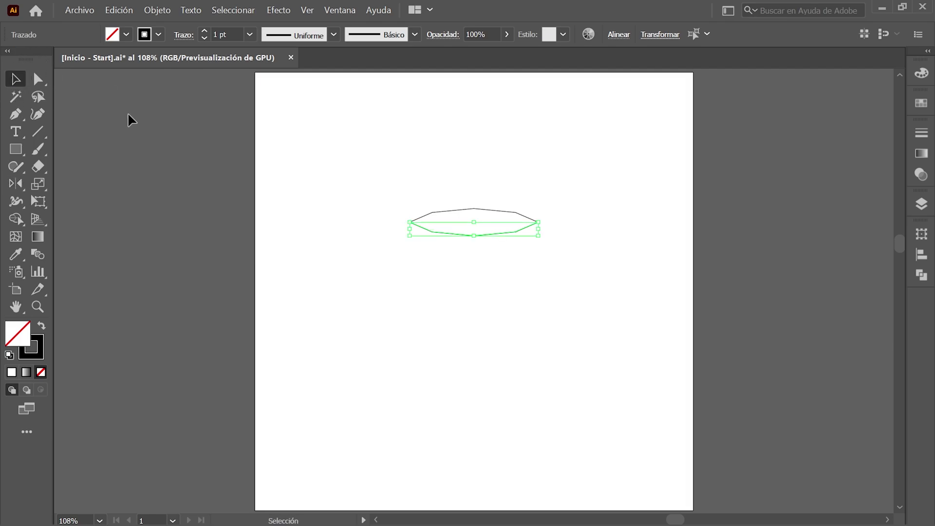
Step: Make a 150% uniformly scaled copy of the lower path
left_click(160, 10)
mouse_move(267, 31)
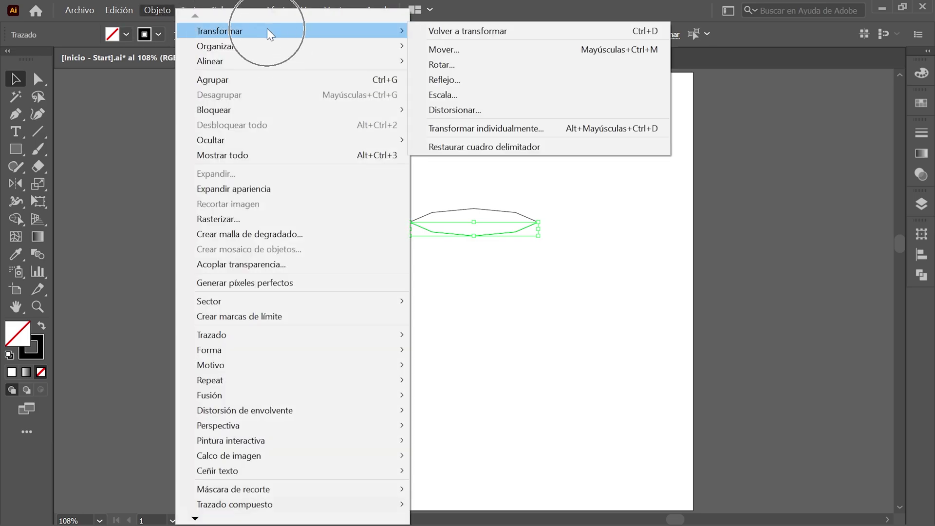
left_click(476, 95)
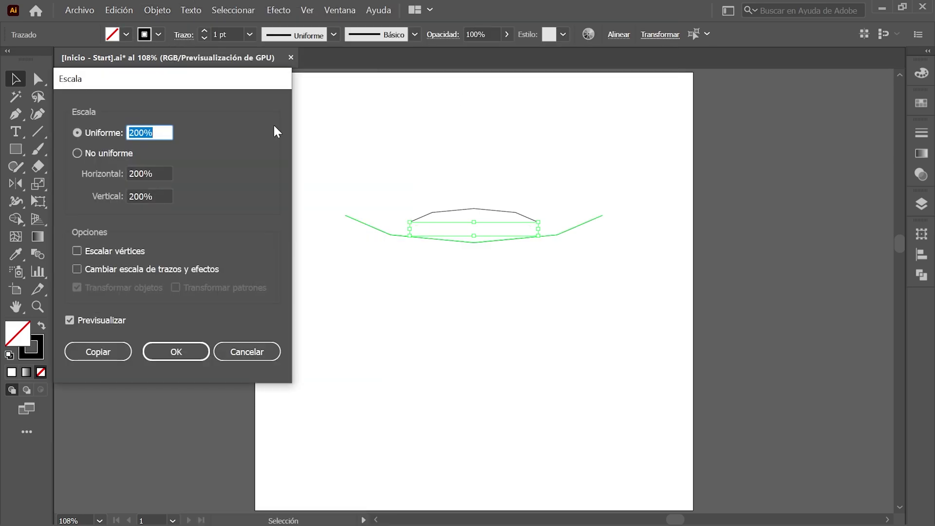
left_click(77, 134)
type("150")
left_click(111, 354)
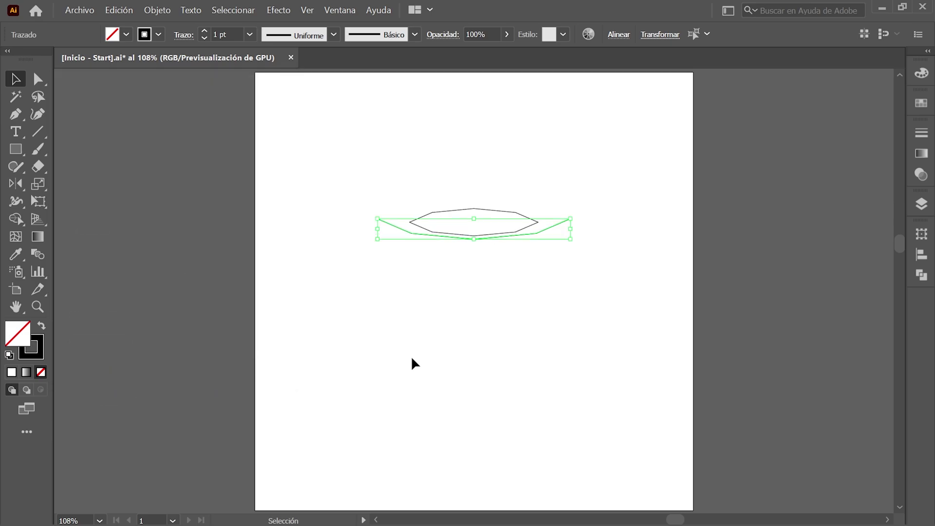
Step: Move the scaled copy down to Y 525 px
left_click(921, 235)
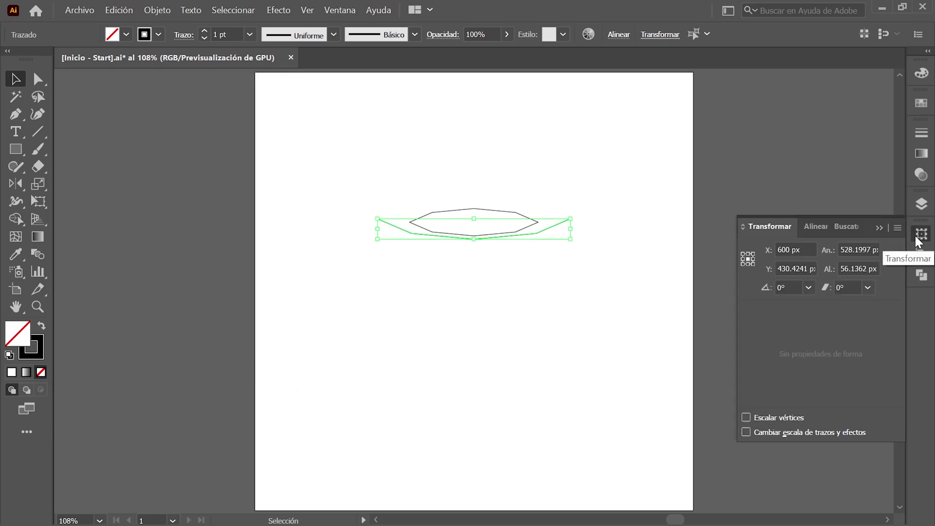
left_click(796, 268)
type("525")
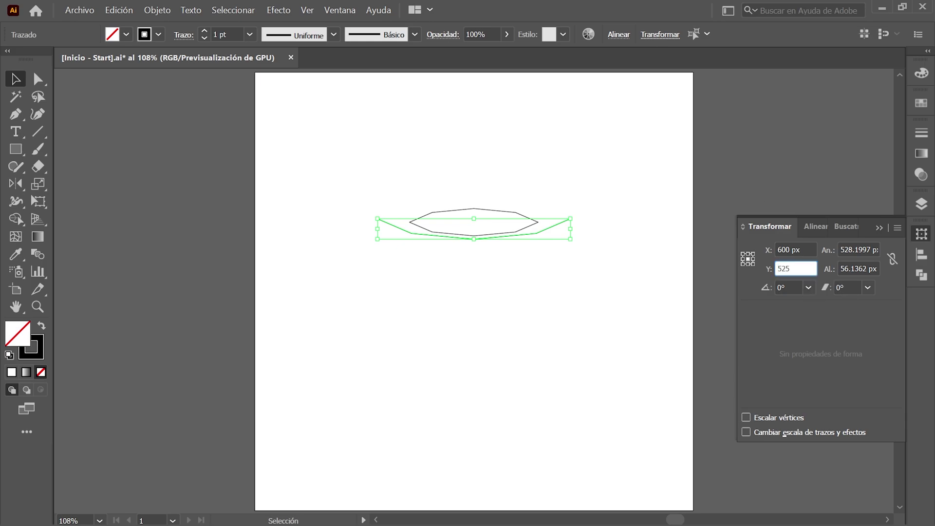
key("Return")
left_click(920, 234)
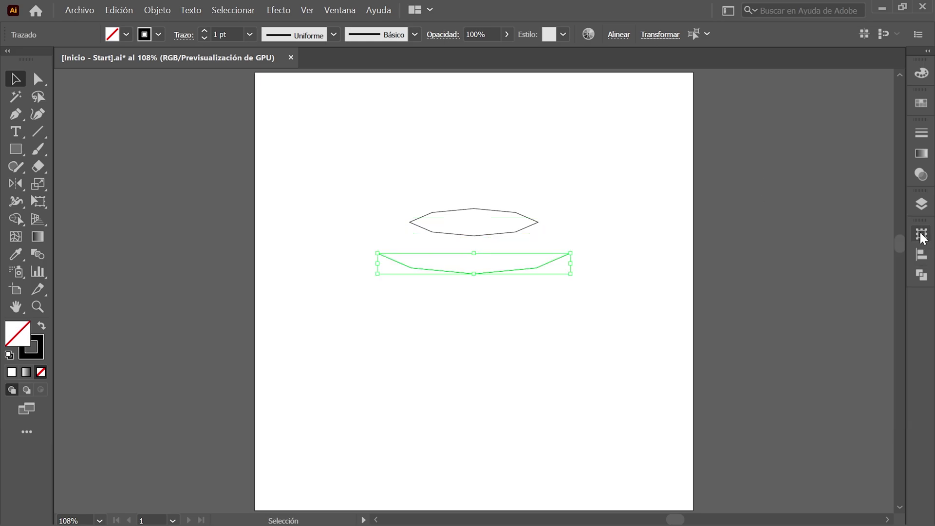
Step: Draw five connector lines from the hexagon's vertices down to the enlarged lower path
left_click(38, 132)
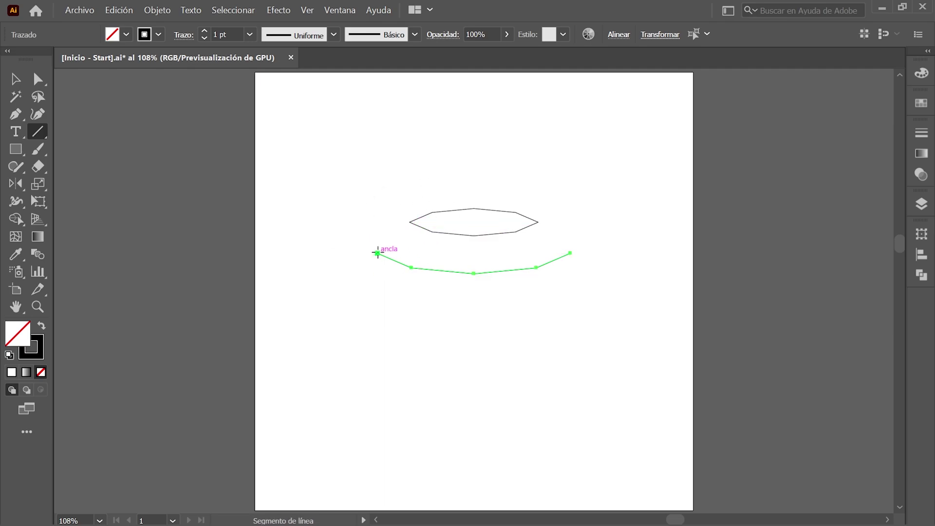
left_click_drag(410, 222, 378, 252)
left_click_drag(570, 253, 538, 223)
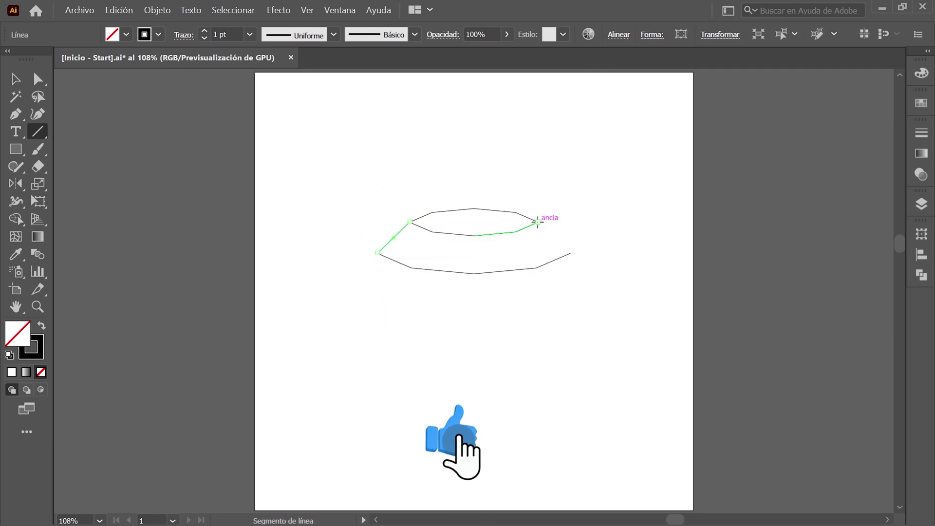
left_click_drag(432, 233, 412, 268)
left_click_drag(516, 231, 535, 268)
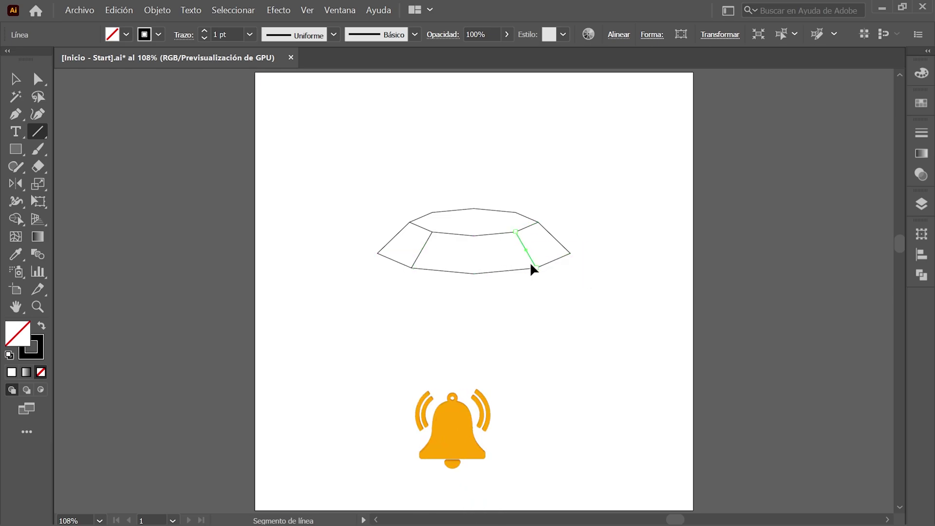
left_click_drag(474, 235, 475, 273)
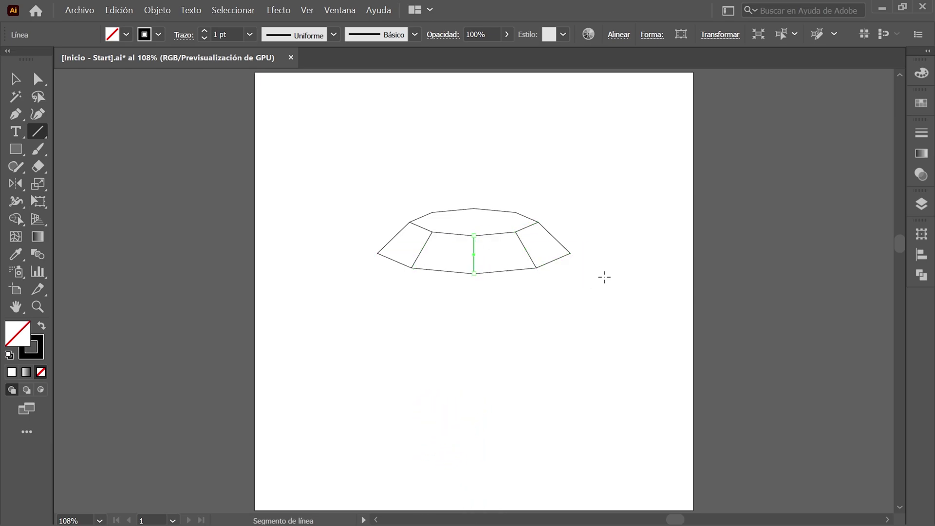
left_click(921, 236)
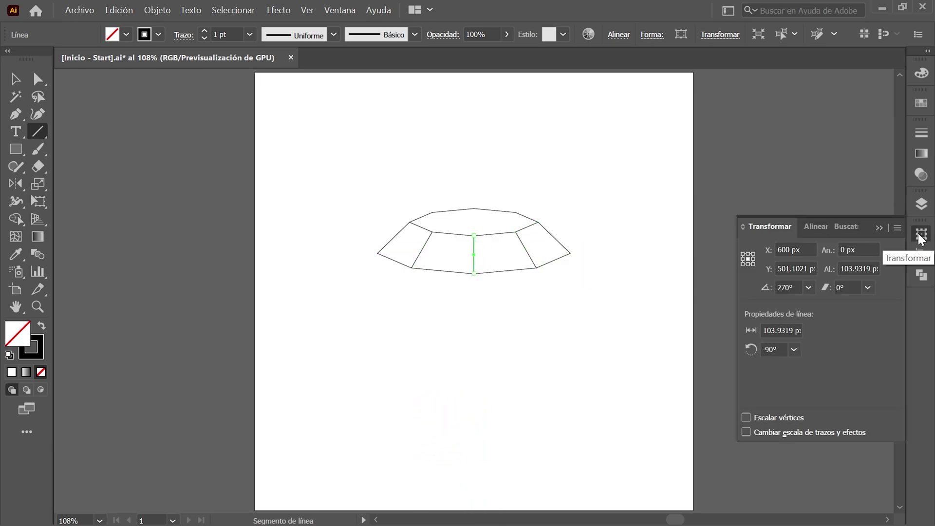
left_click(748, 254)
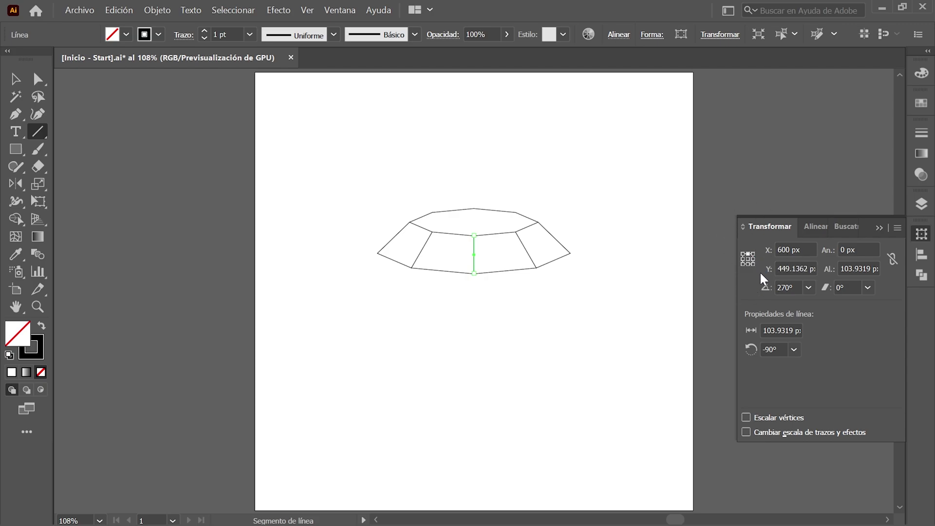
Step: Lengthen the centre line to 377 px from its top end
left_click(857, 269)
type("377")
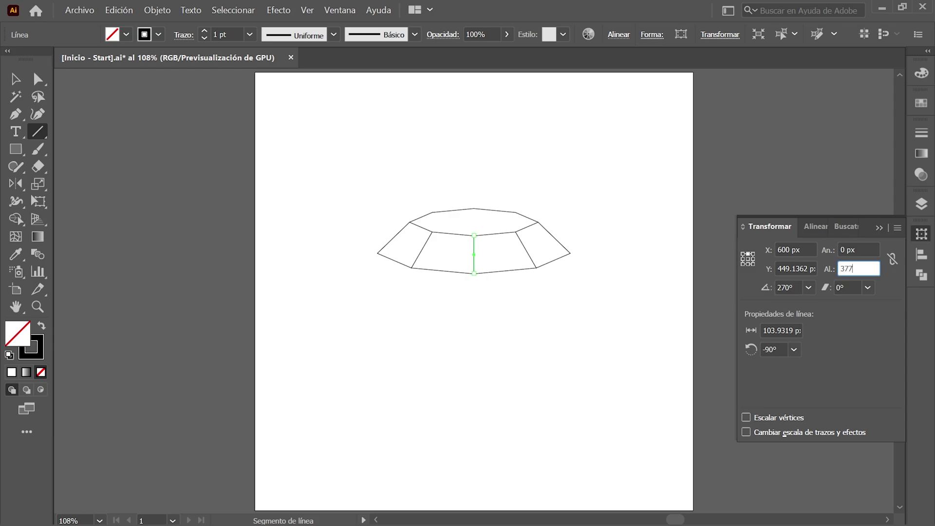
key("Return")
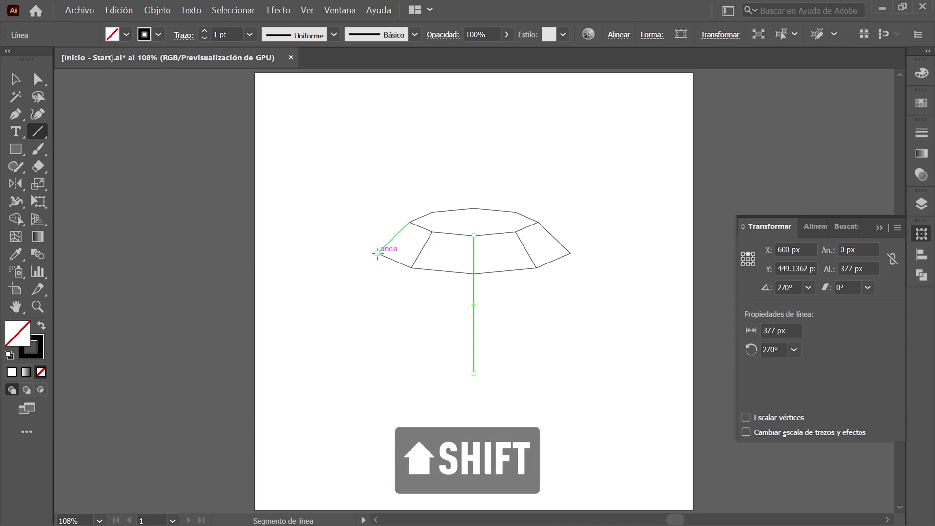
Step: Draw four vertical lines from the crown vertices and select all the bottom anchors
left_click_drag(378, 253, 394, 374)
left_click_drag(412, 268, 411, 374)
left_click_drag(536, 268, 536, 373)
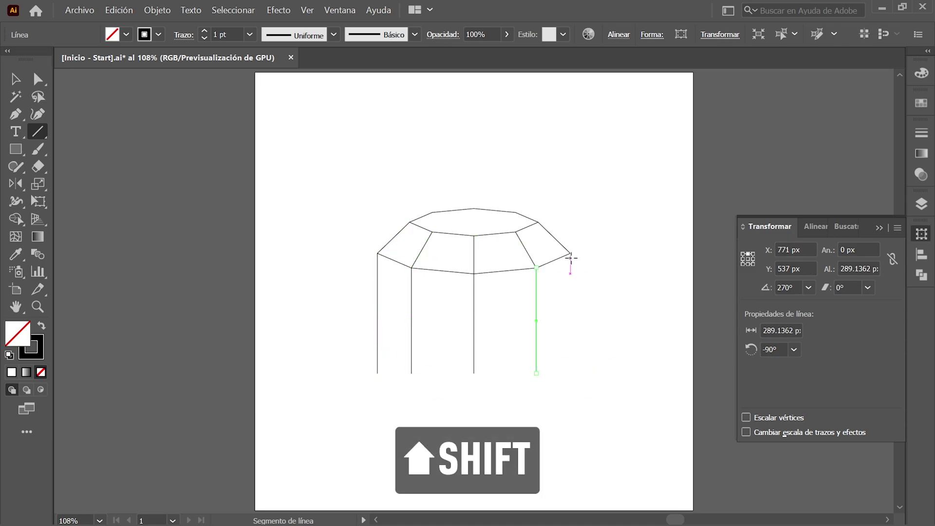
left_click_drag(570, 253, 571, 373)
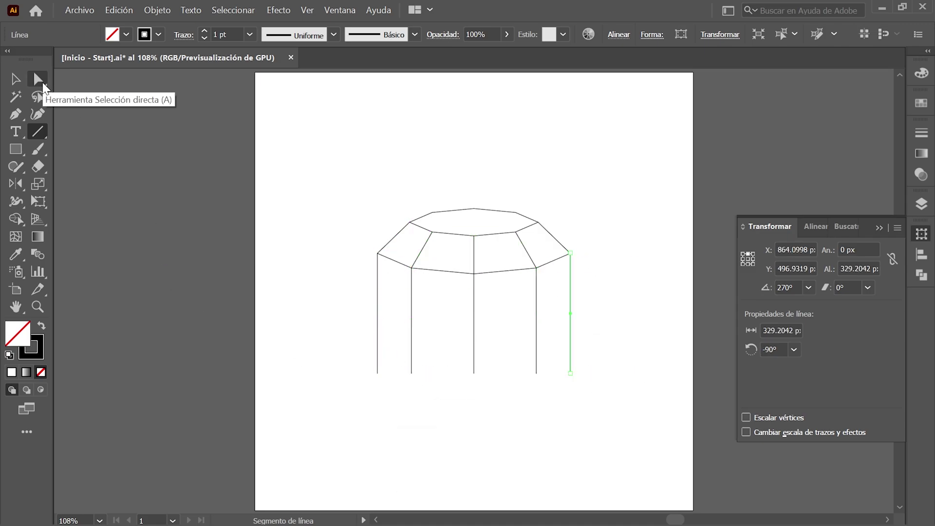
left_click(39, 81)
left_click_drag(325, 333, 616, 413)
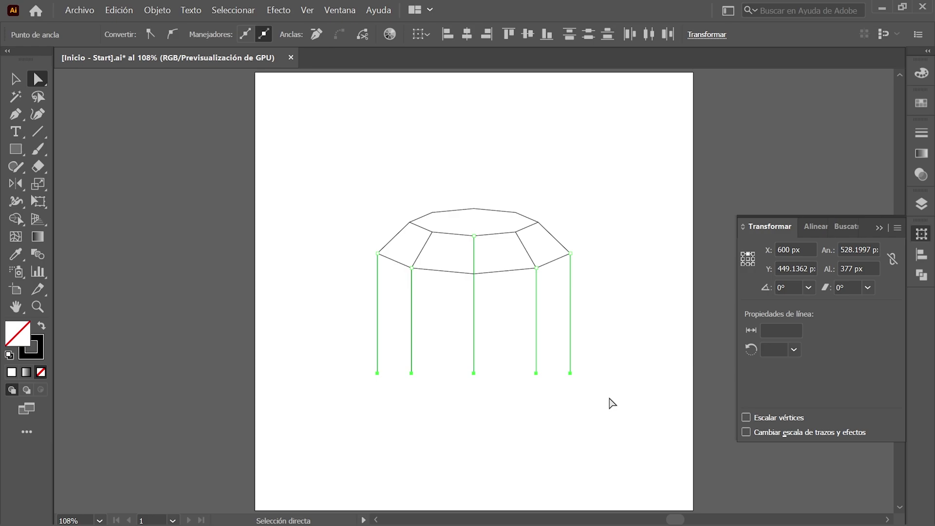
Step: Average the selected bottom anchors on both axes into one point
left_click(159, 10)
mouse_move(212, 335)
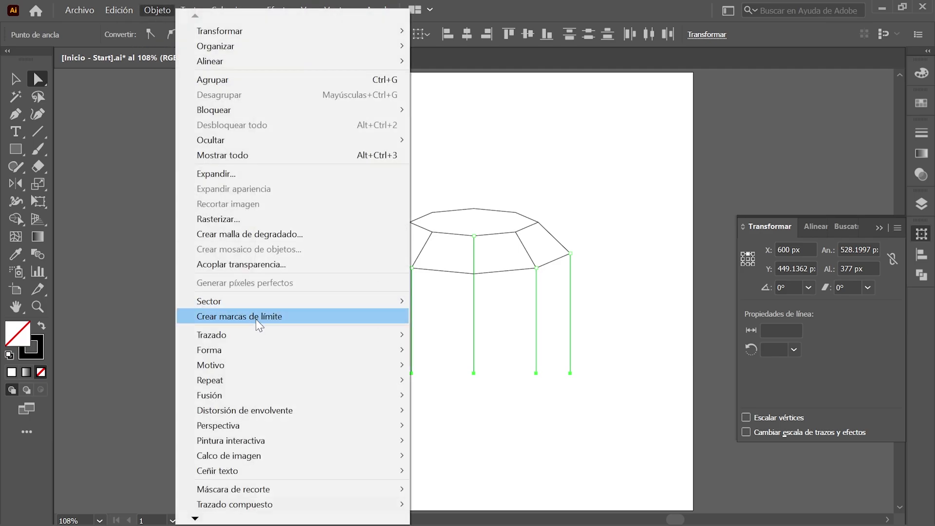
left_click(510, 351)
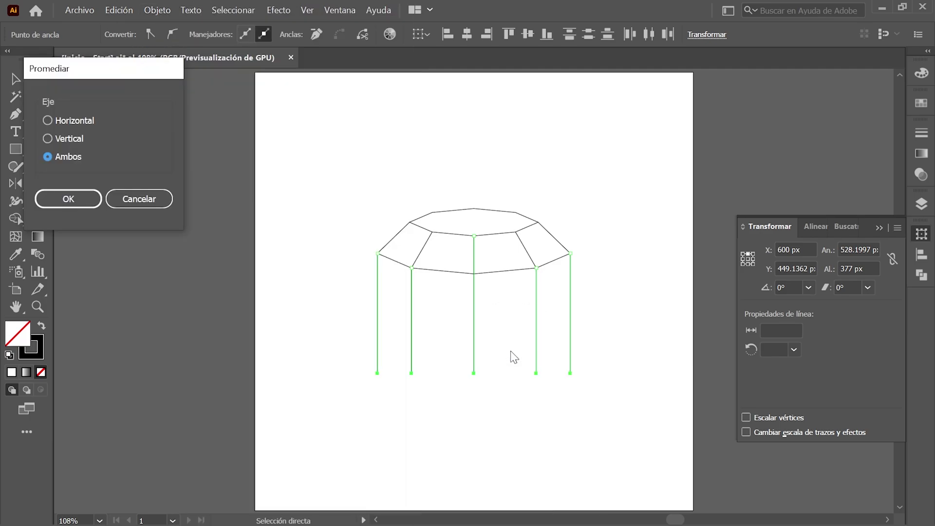
left_click_drag(84, 74, 113, 83)
left_click(99, 210)
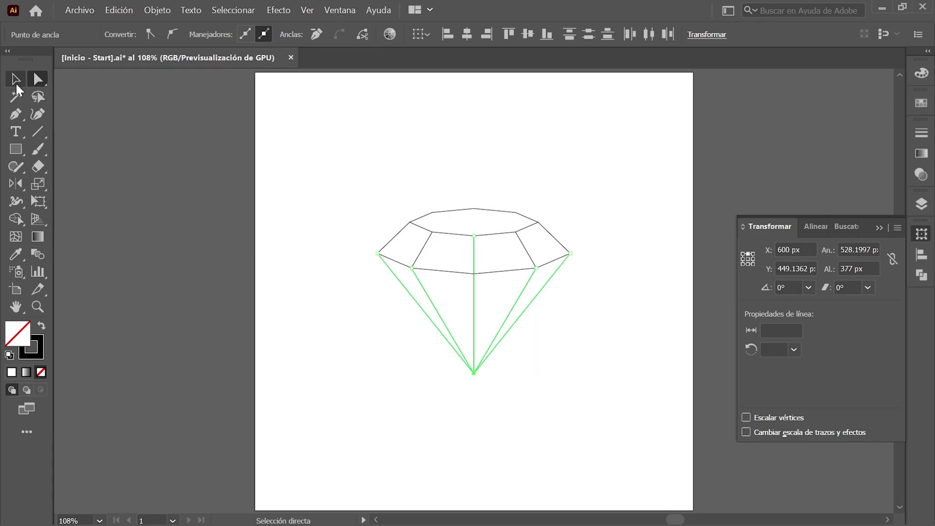
left_click(15, 80)
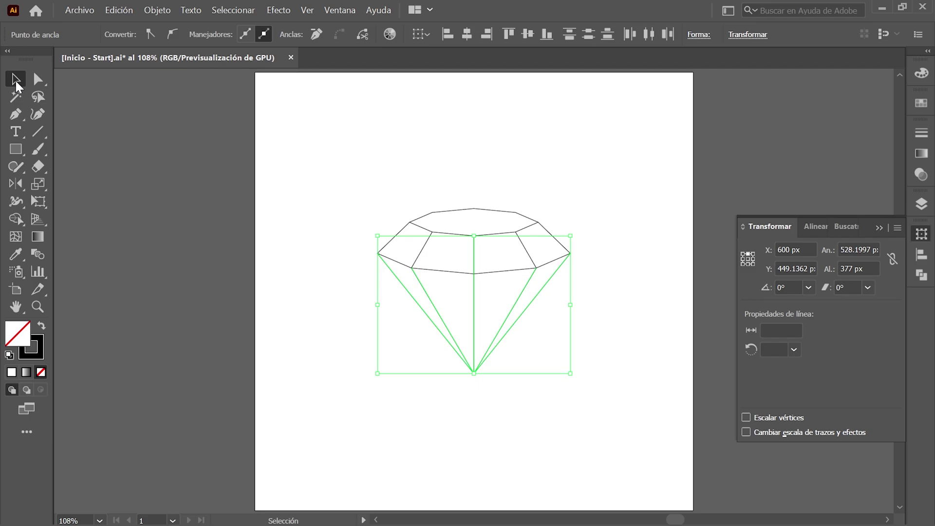
Step: Remove the stroke from every line of the diamond
left_click(240, 8)
left_click(279, 27)
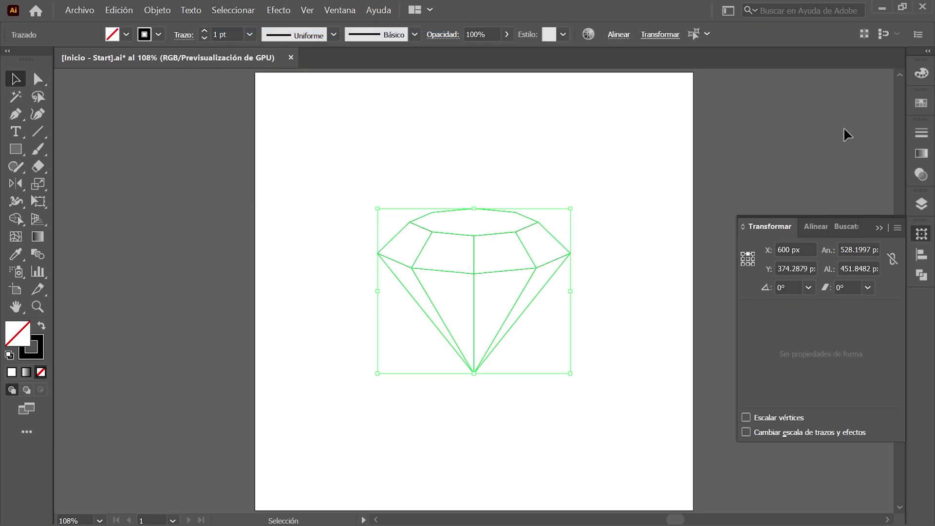
left_click(921, 73)
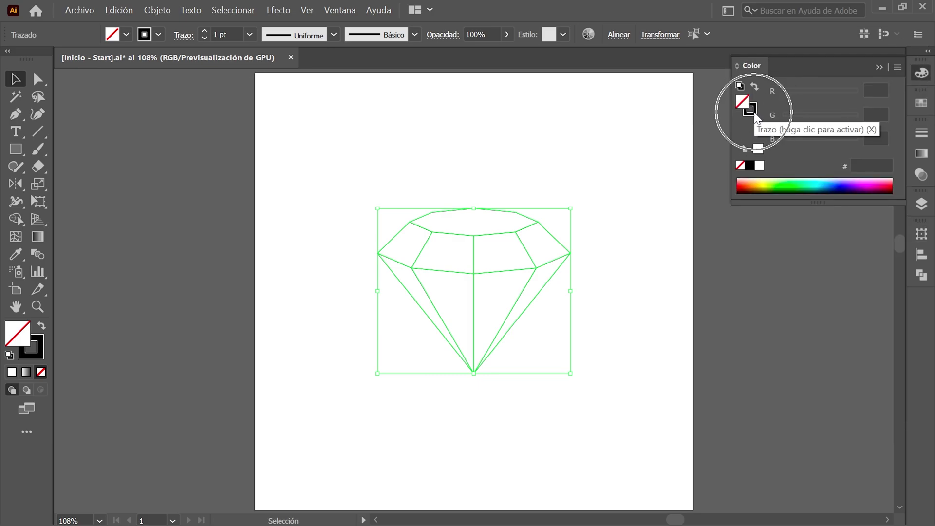
left_click(755, 113)
left_click(739, 165)
left_click(921, 73)
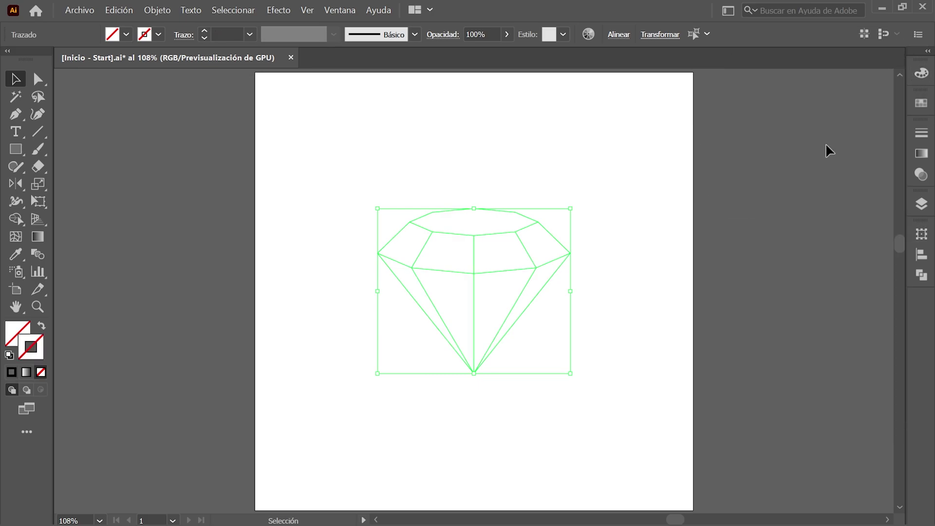
Step: Take the Live Paint Bucket with dark navy swatch 000040 as fill, swatches in list view
left_click_drag(16, 220, 206, 232)
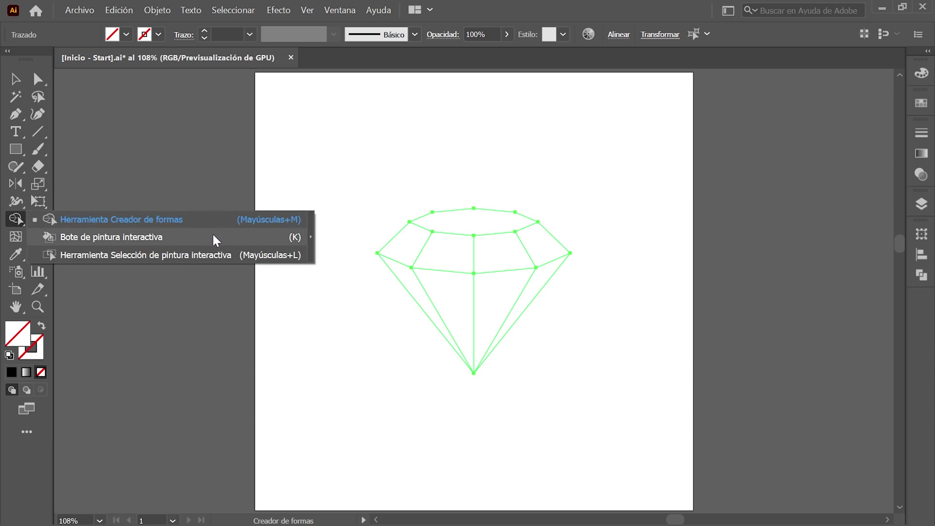
left_click(213, 236)
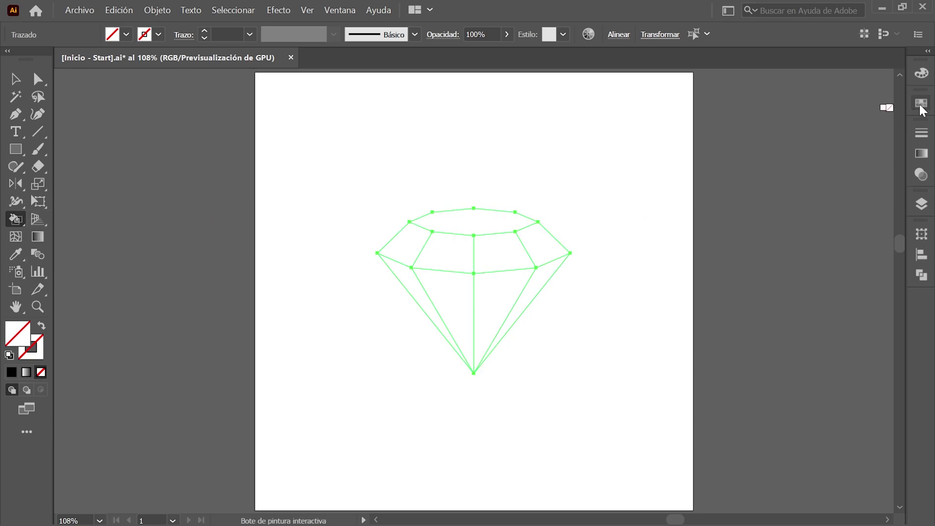
left_click(920, 102)
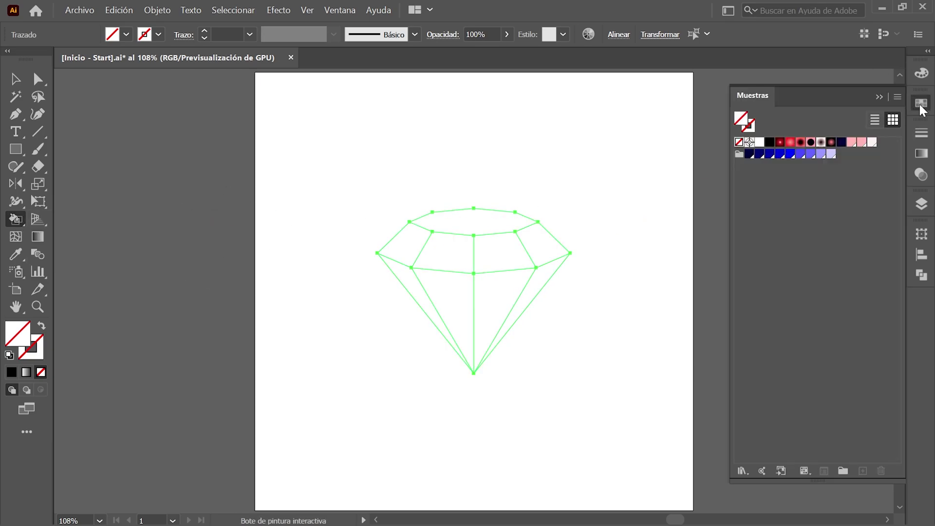
left_click(873, 122)
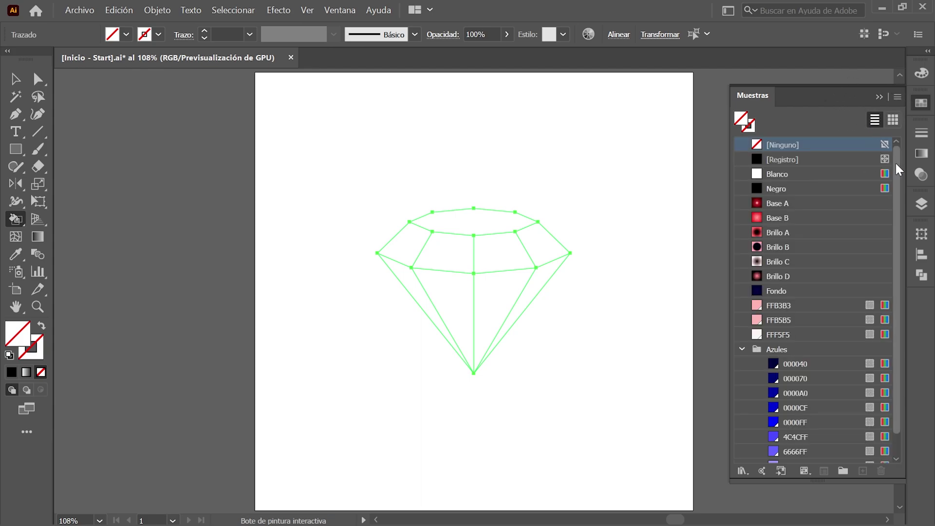
left_click(742, 118)
left_click(820, 366)
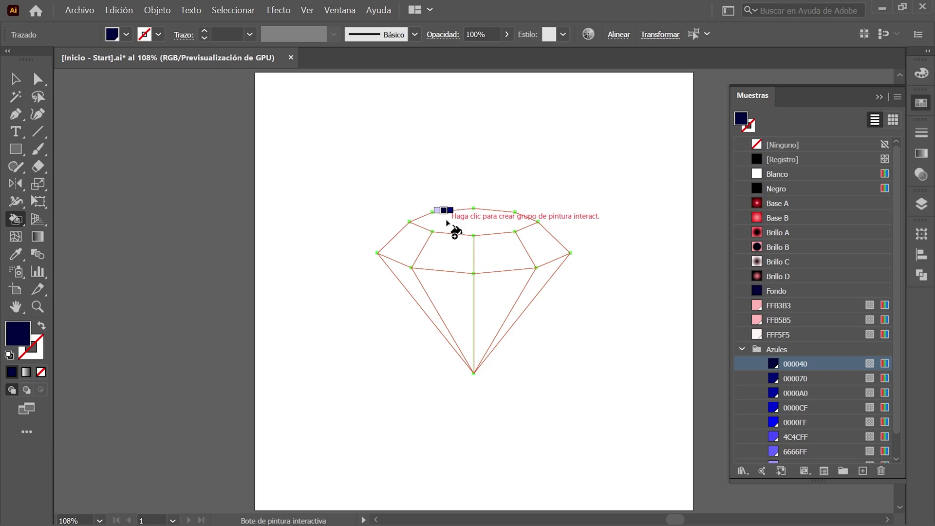
Step: Live-paint the top, left and middle facets in stepped blues from dark navy to 0000FF
left_click(446, 223)
key("Right")
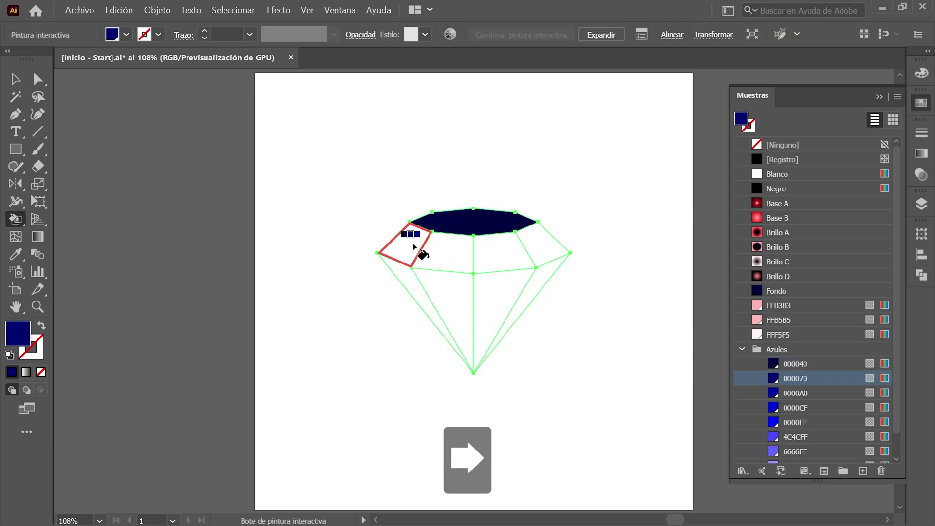
left_click(413, 246)
key("Right")
left_click(408, 284)
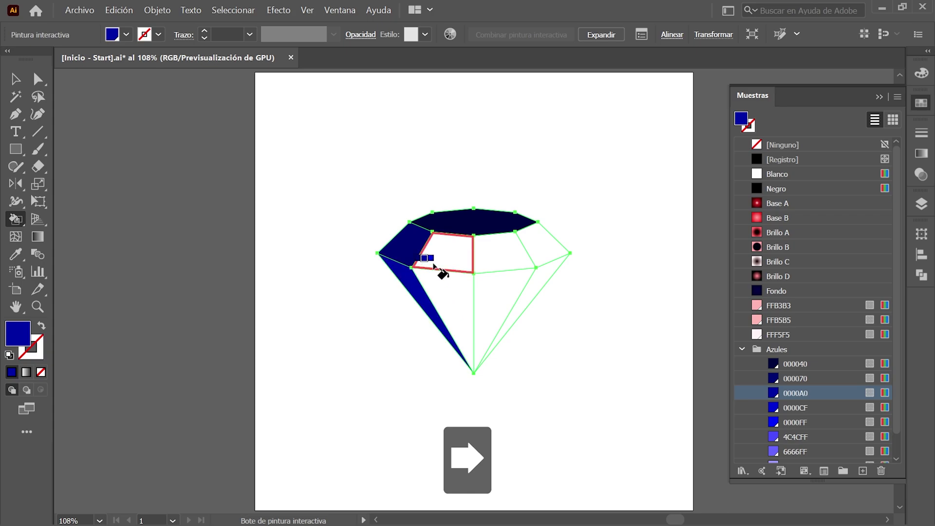
key("Right")
left_click(443, 259)
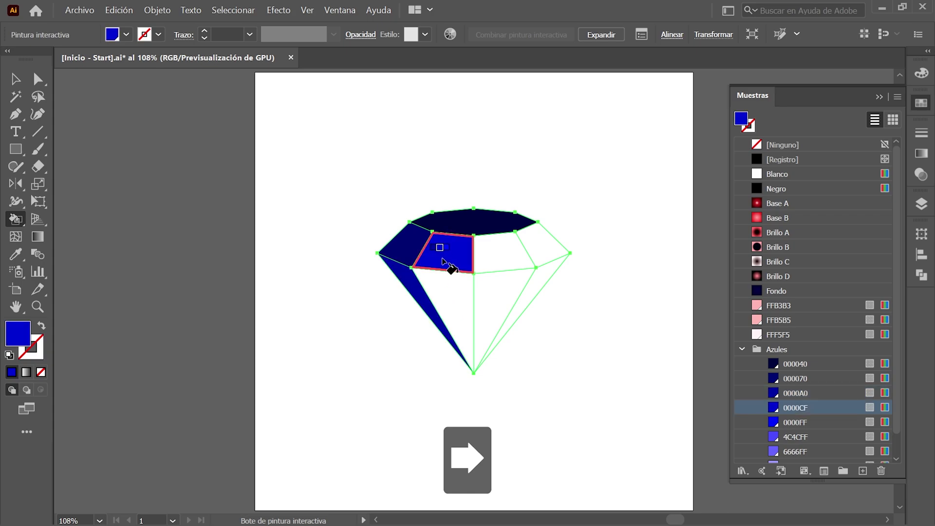
key("Right")
left_click(446, 294)
Step: Paint the right-hand facets 4C4CFF, 6666FF, 9999FF and CCCCFF, then return to the Selection tool
key("Right")
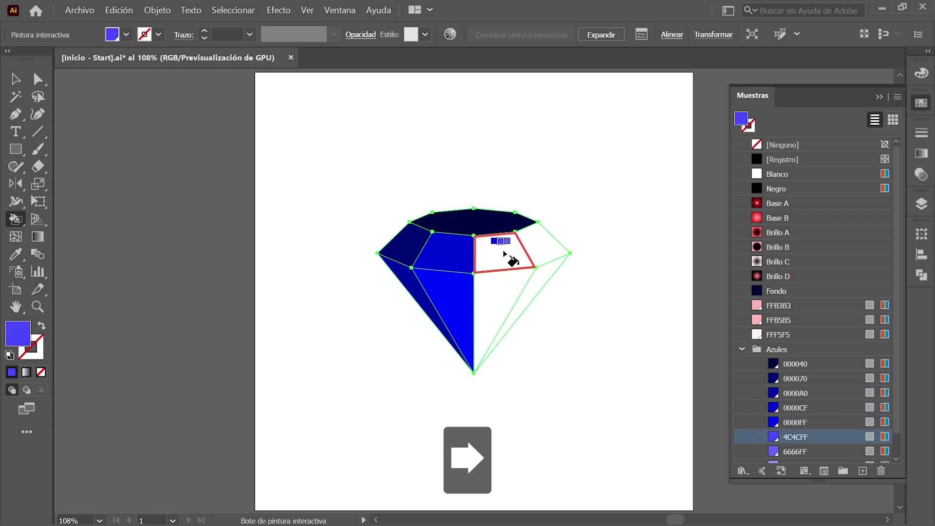
left_click(504, 253)
key("Right")
left_click(497, 294)
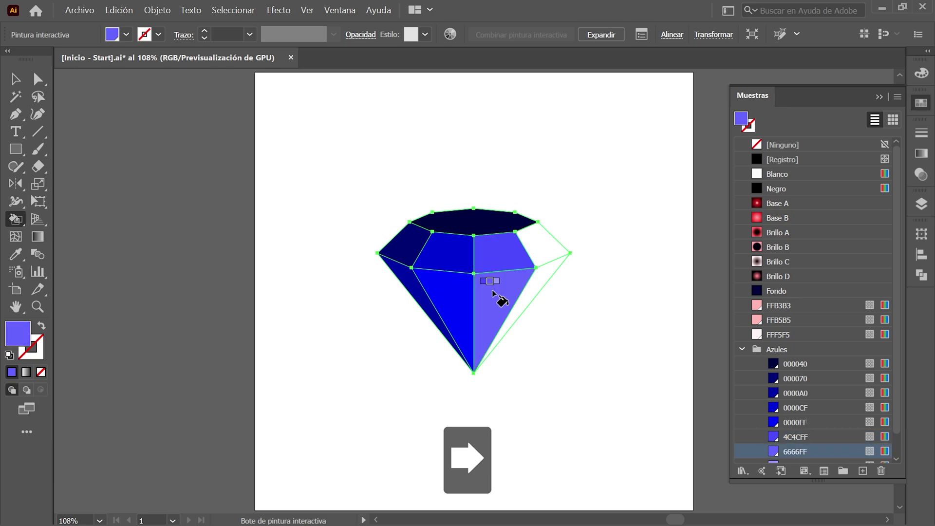
key("Right")
left_click(546, 253)
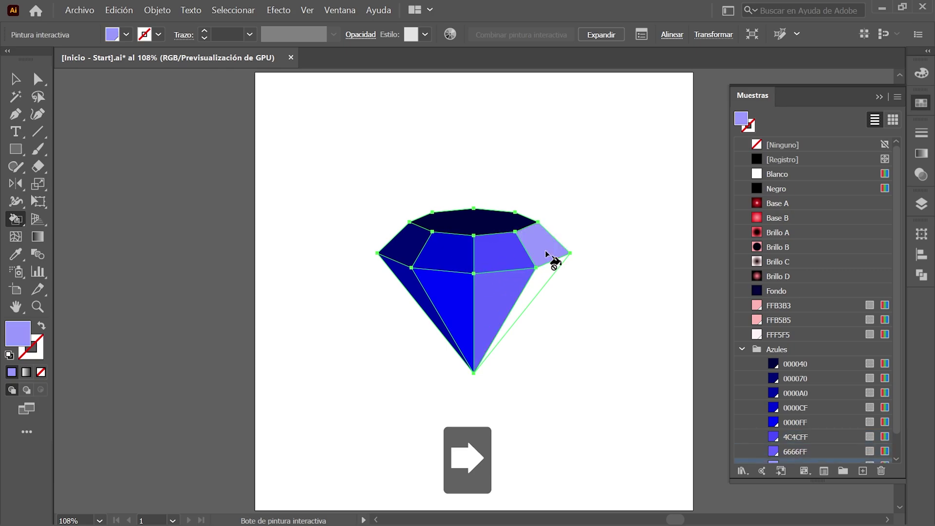
key("Right")
left_click(537, 281)
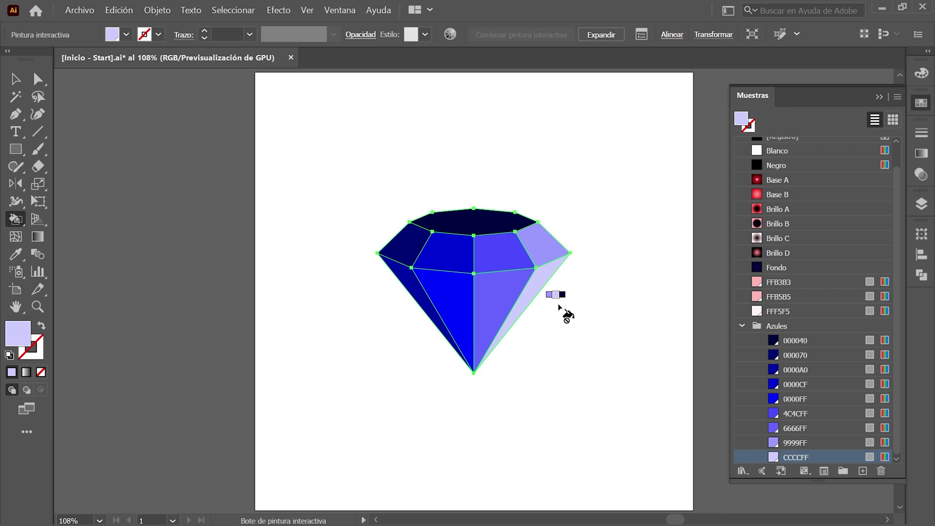
left_click(16, 78)
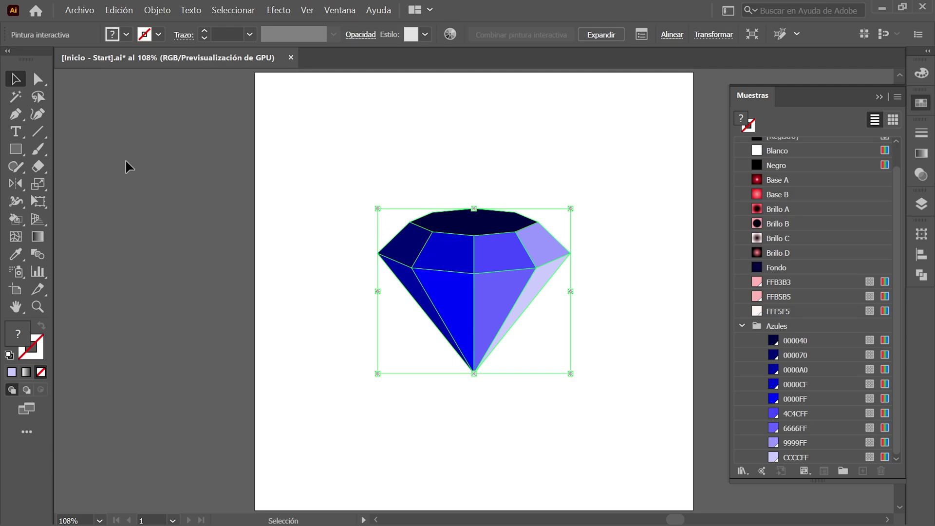
Step: Expand the live-paint gem with Objeto, Relleno and Trazo checked
left_click(160, 10)
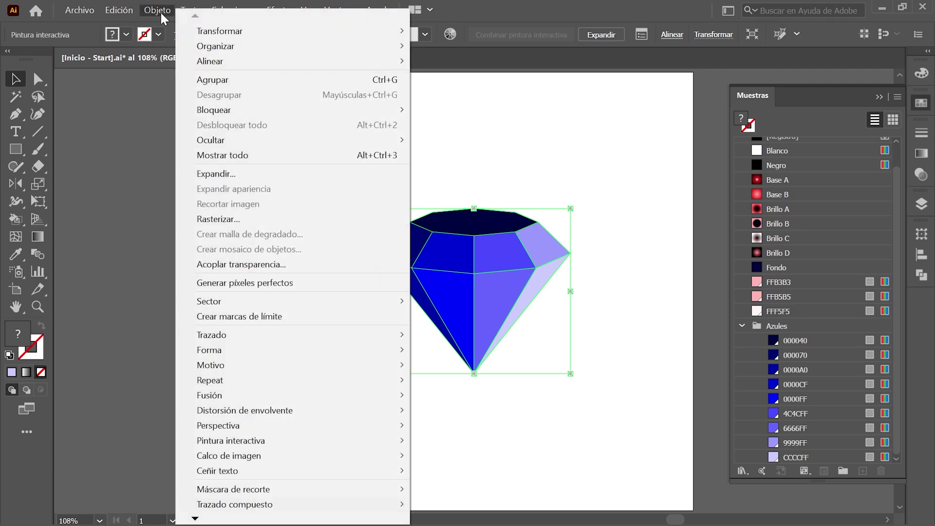
left_click(268, 175)
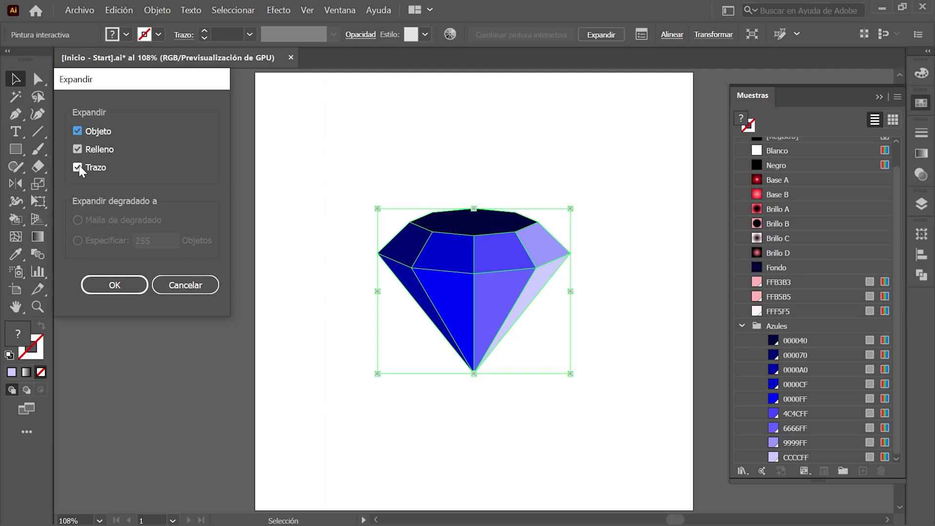
left_click(123, 287)
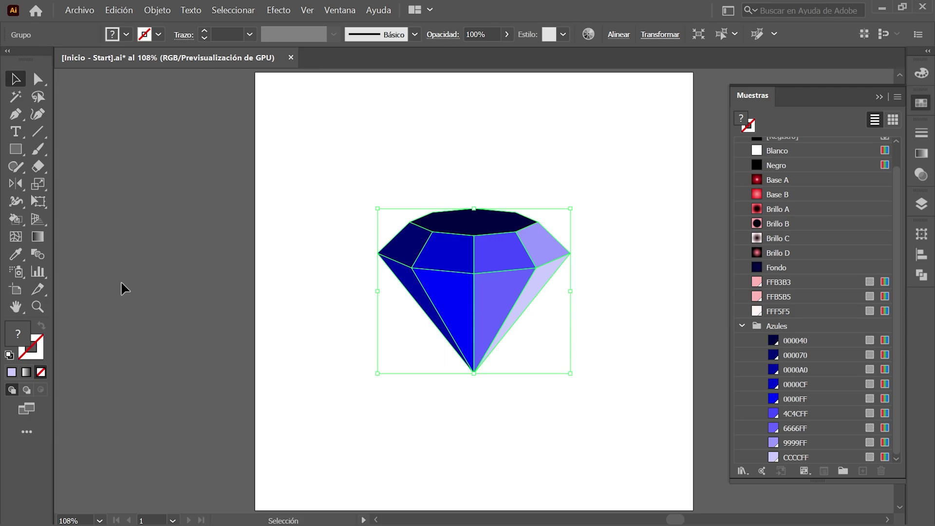
Step: Ungroup the expanded gem into separate facet shapes
left_click(159, 11)
left_click(263, 96)
left_click(159, 10)
Step: Ungroup the facets once more and duplicate the Gema layer
left_click(268, 94)
left_click(920, 203)
left_click(864, 267)
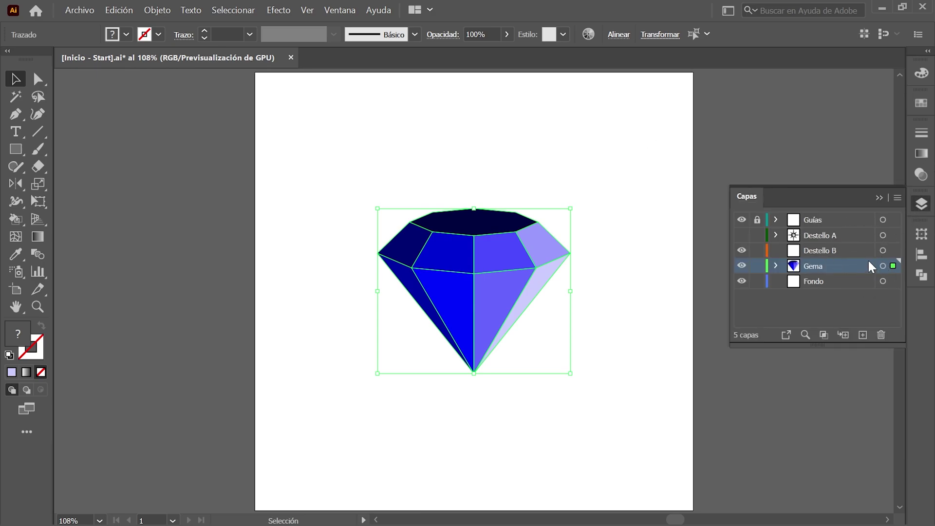
left_click(897, 198)
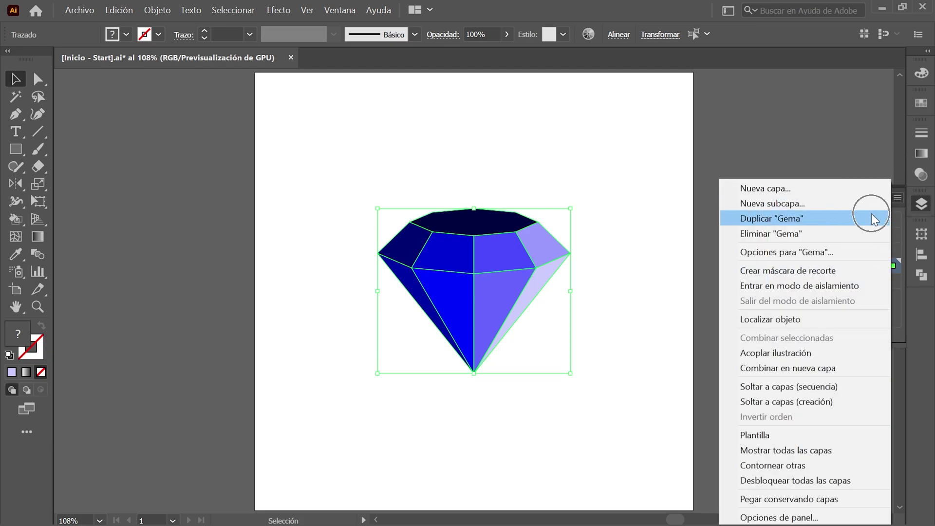
left_click(872, 216)
Step: Rename the copied layer 'Brillos' and hide it
double_click(831, 266)
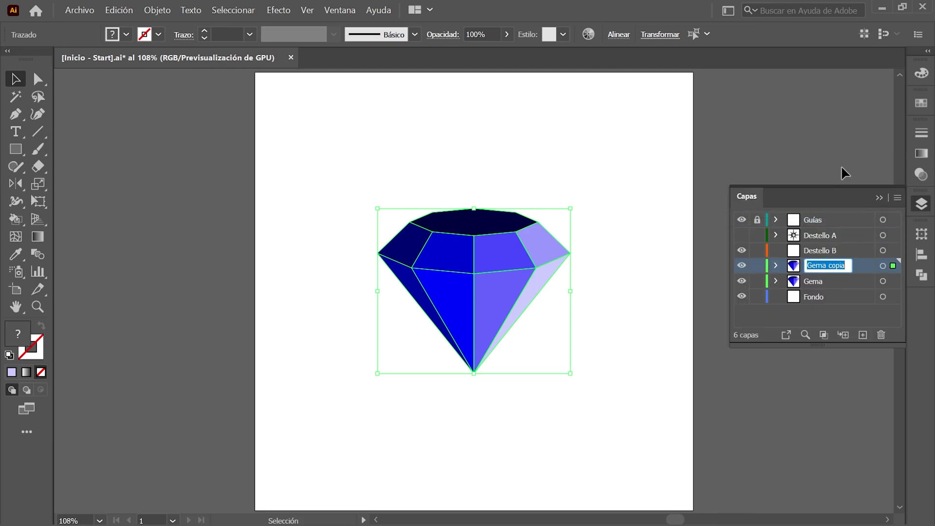
type("Brillos")
key("Return")
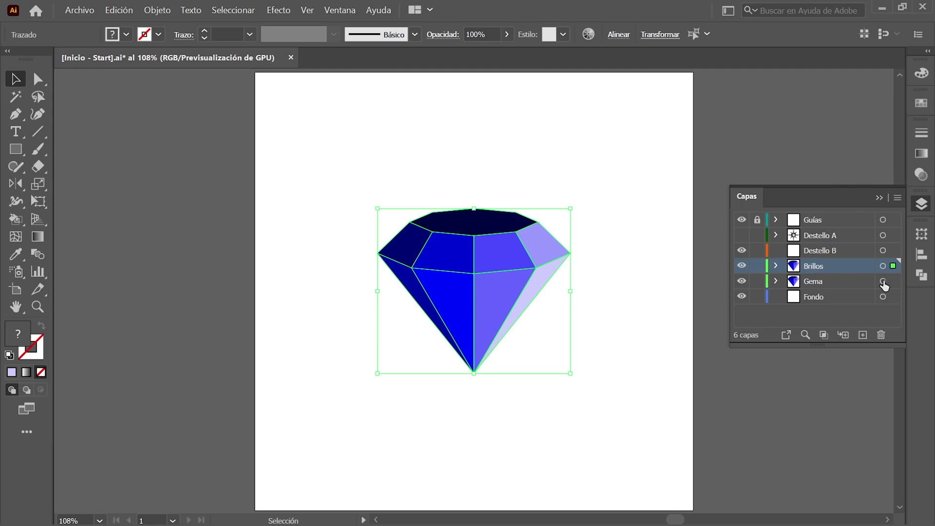
left_click(742, 265)
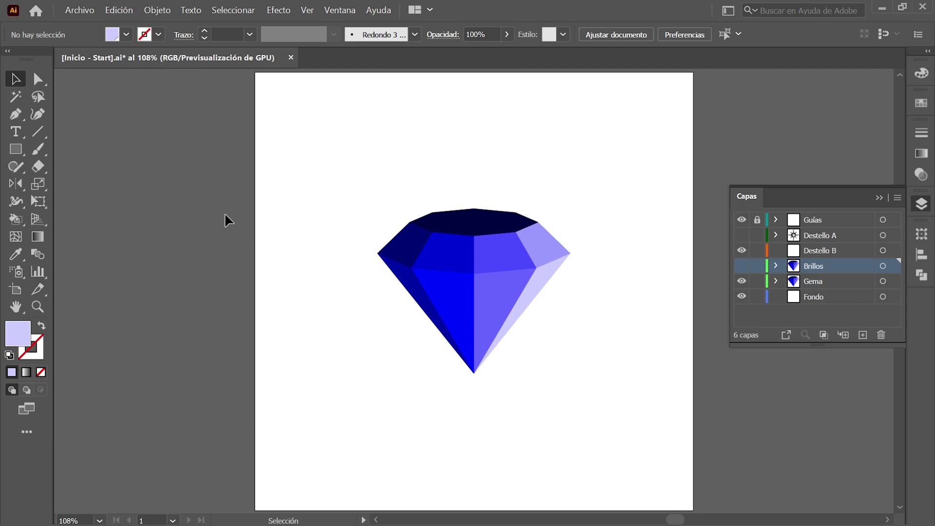
left_click(235, 8)
Step: Select all facets and fill them with the Base A gradient swatch
left_click(262, 26)
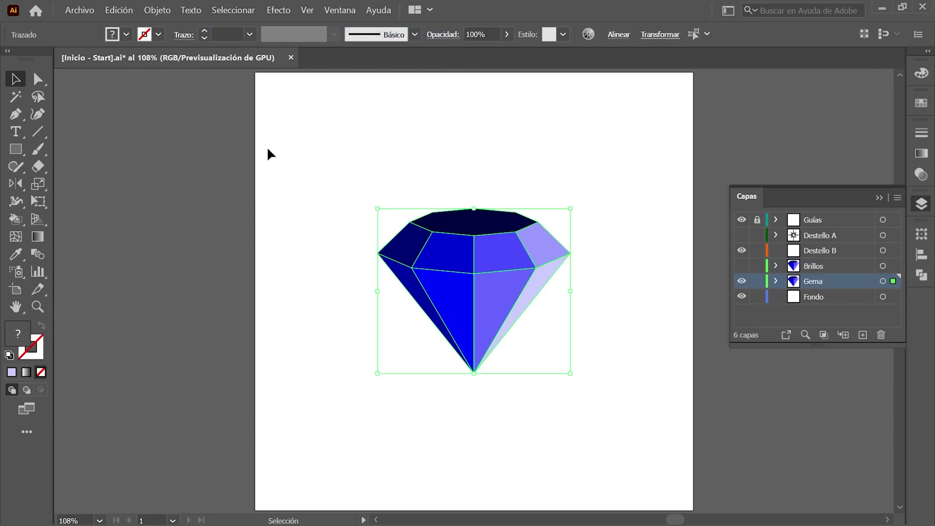
left_click(921, 155)
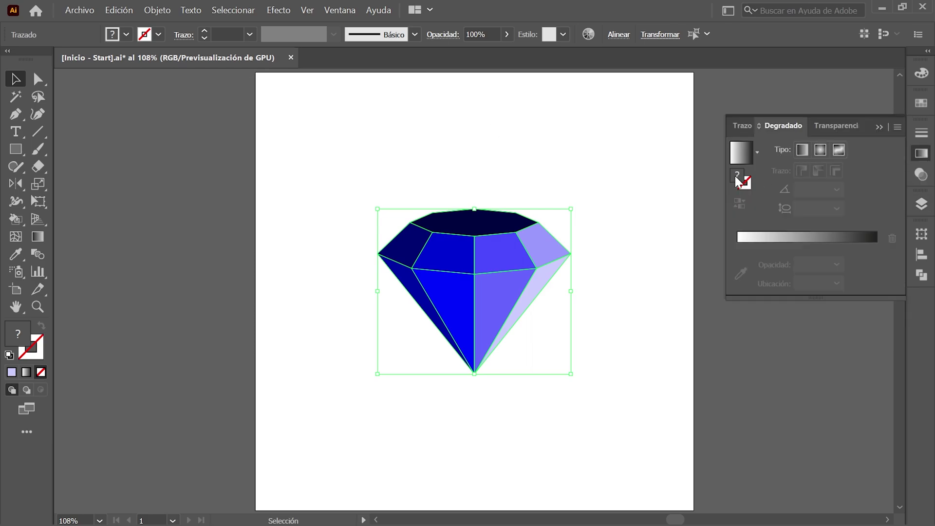
left_click(757, 152)
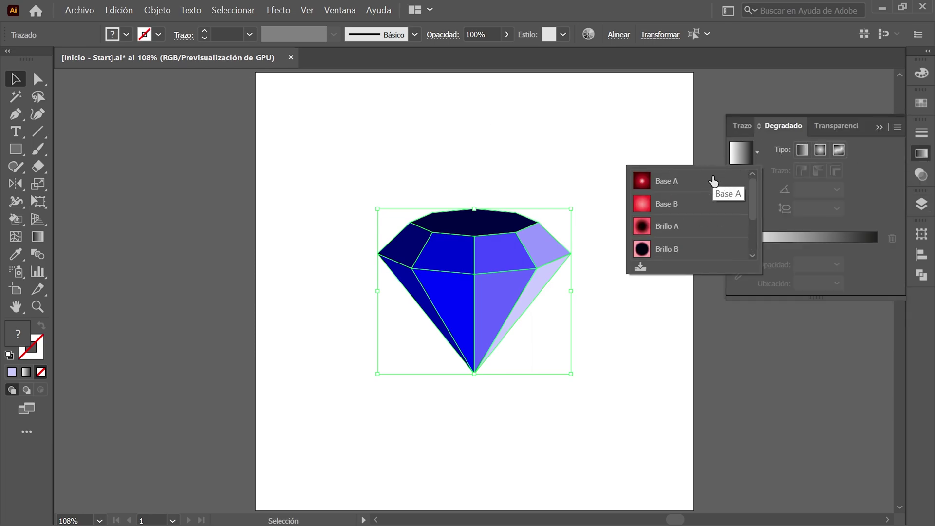
left_click(713, 179)
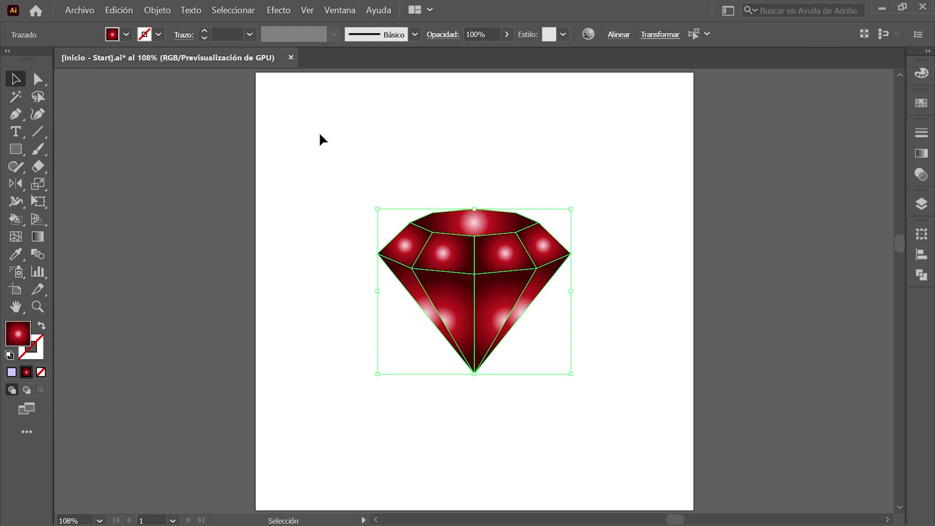
Step: Deselect everything and select only the gem's top facet
left_click(224, 10)
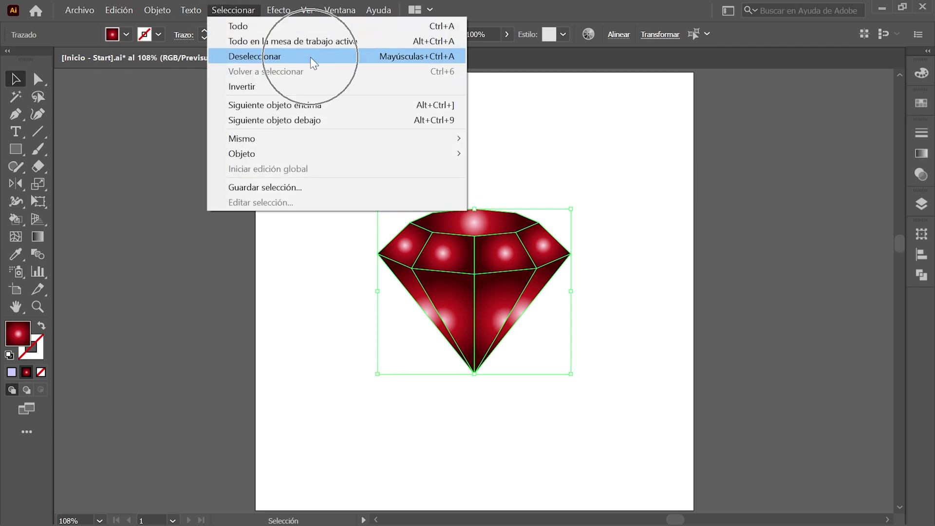
left_click(311, 57)
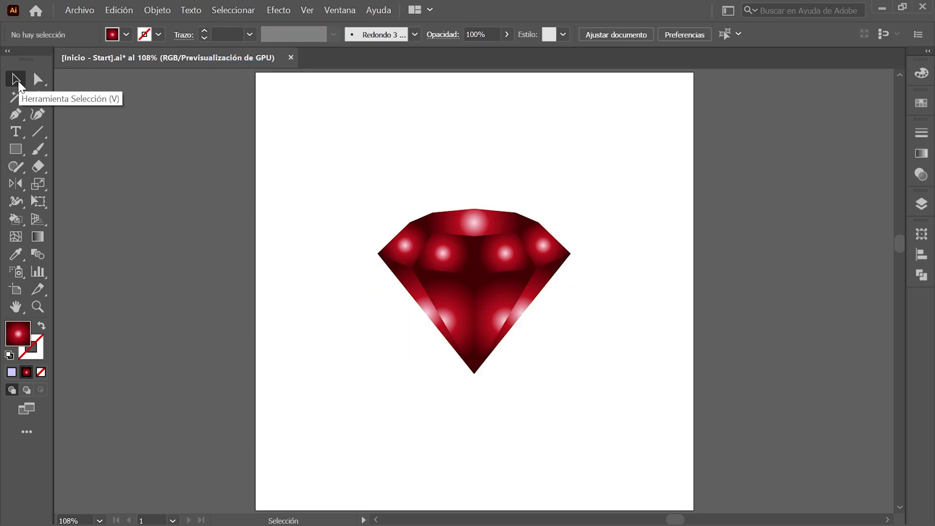
left_click(484, 220)
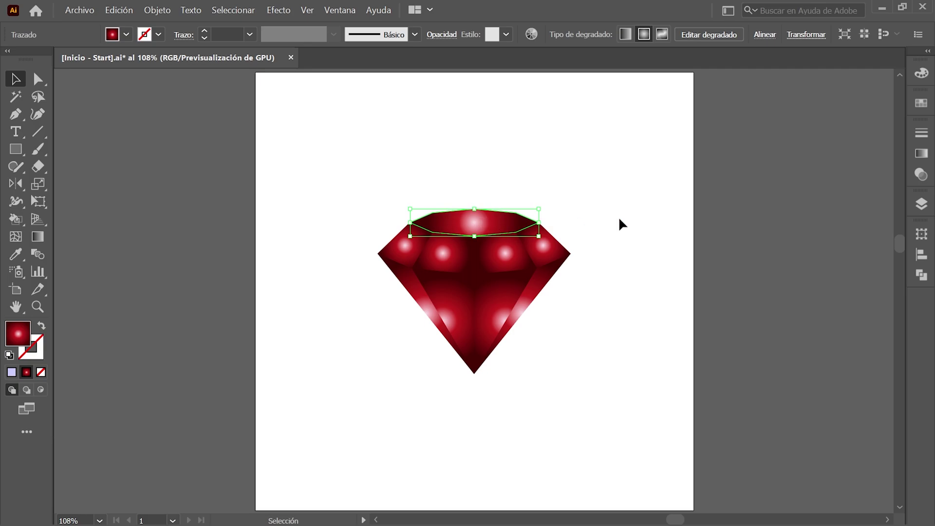
left_click(921, 203)
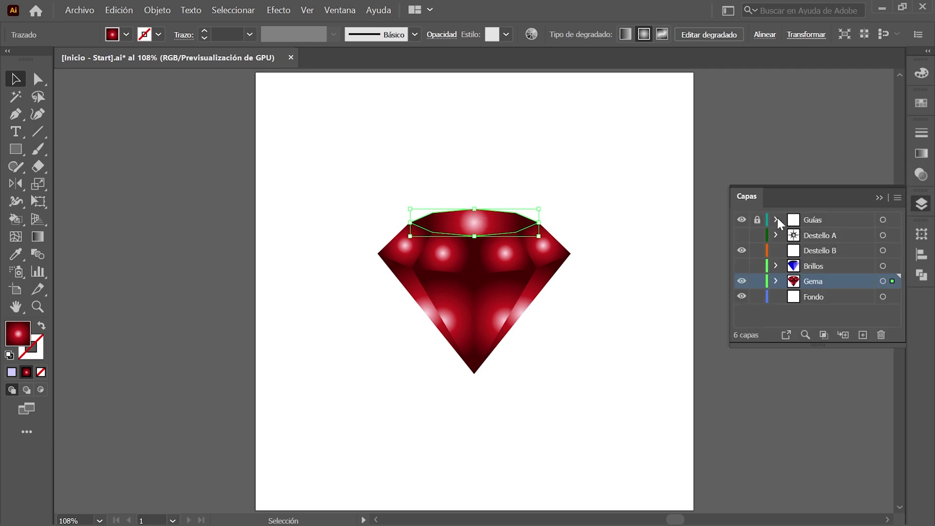
Step: Show the Guía 1 guides and redraw the top facet's gradient diagonally from its left end
left_click(776, 219)
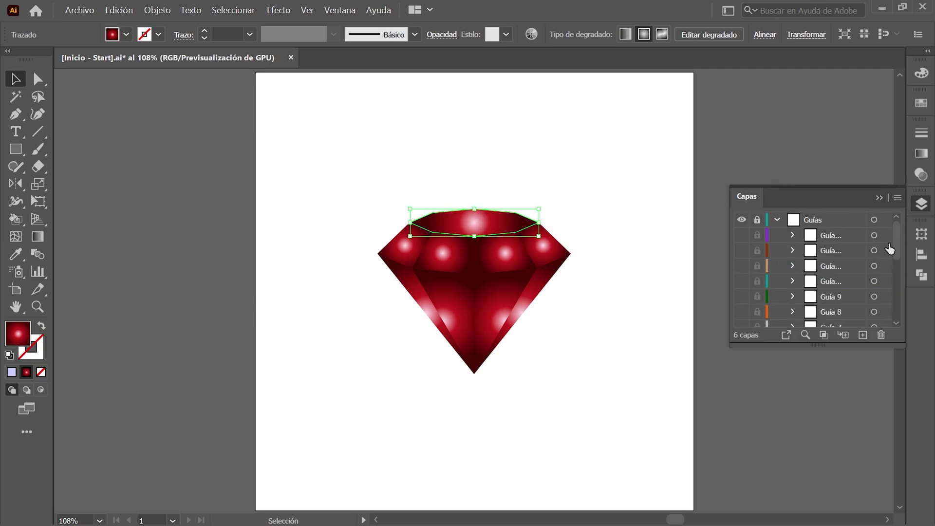
left_click_drag(818, 344, 818, 480)
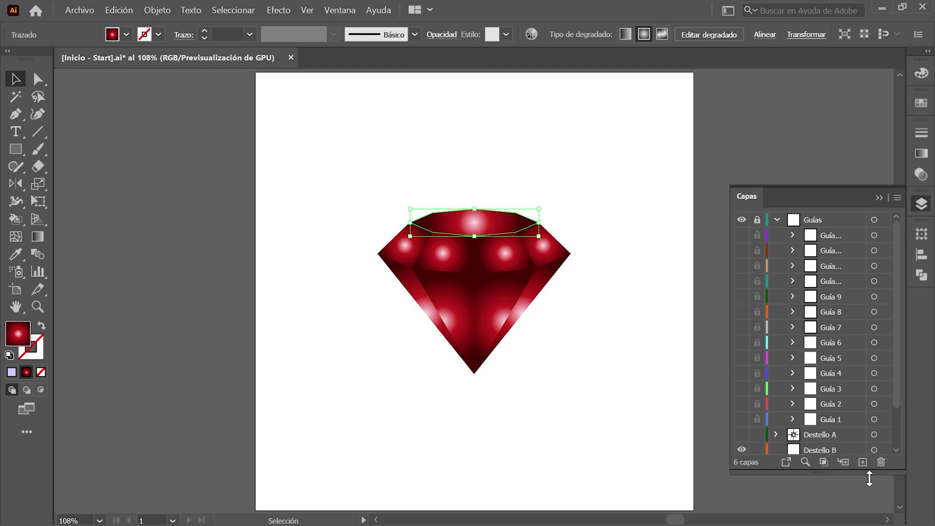
left_click(741, 420)
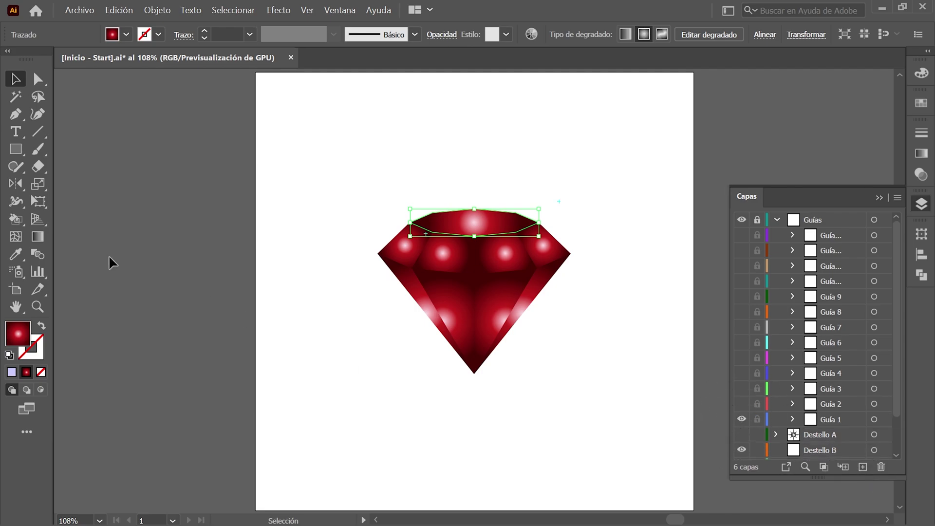
left_click(38, 236)
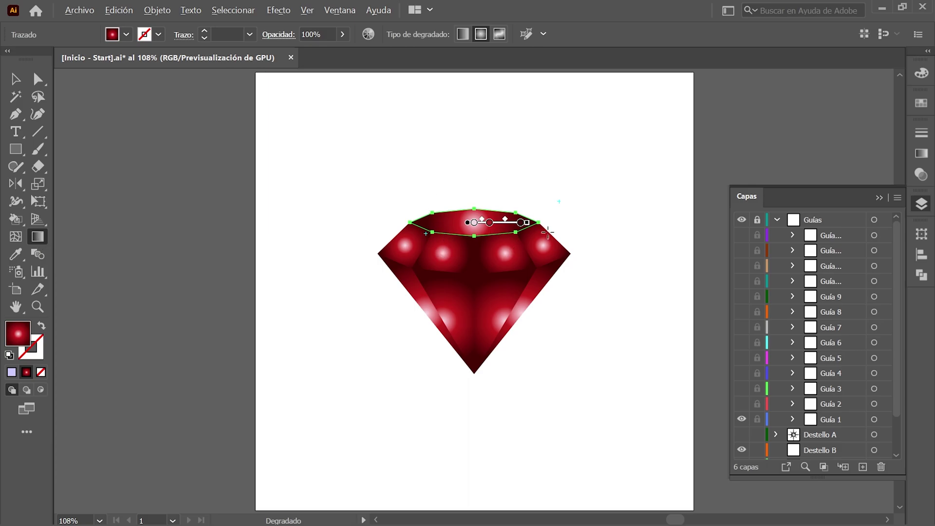
scroll(548, 233, "up", 5)
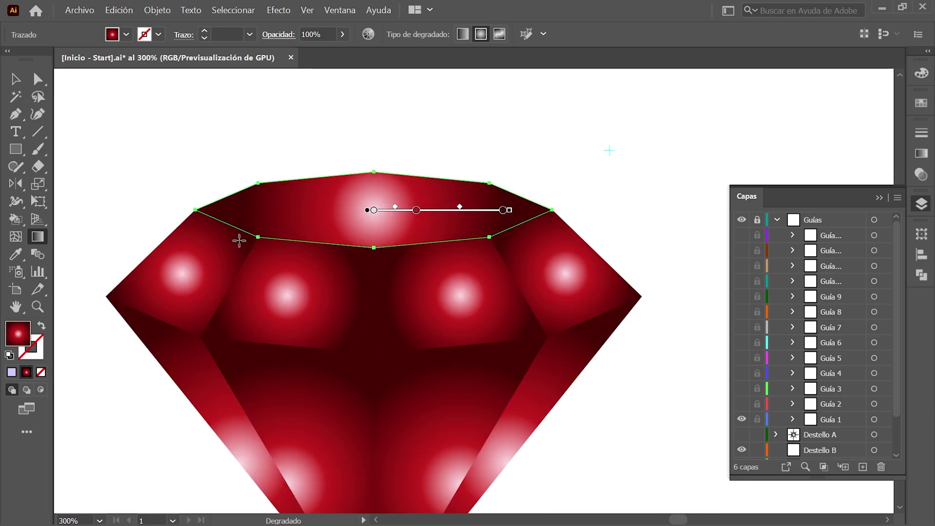
left_click_drag(238, 240, 610, 151)
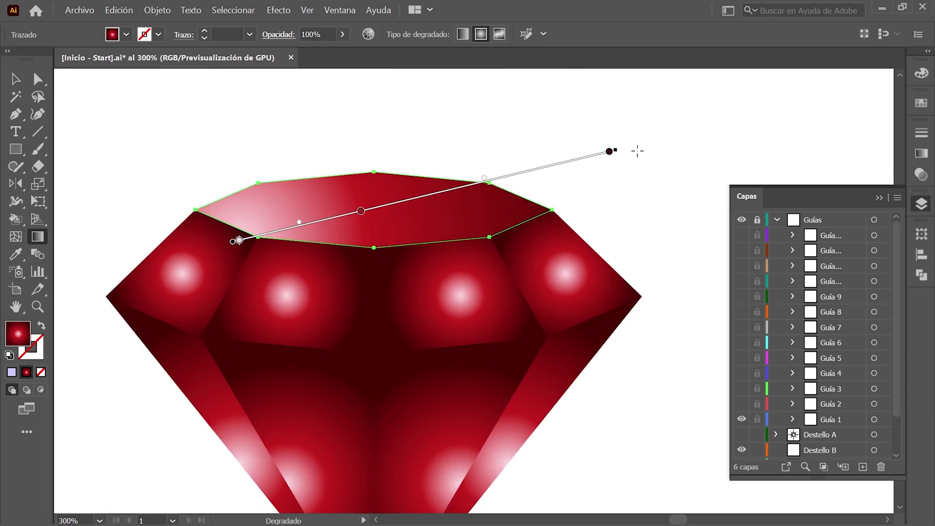
key("ctrl+0")
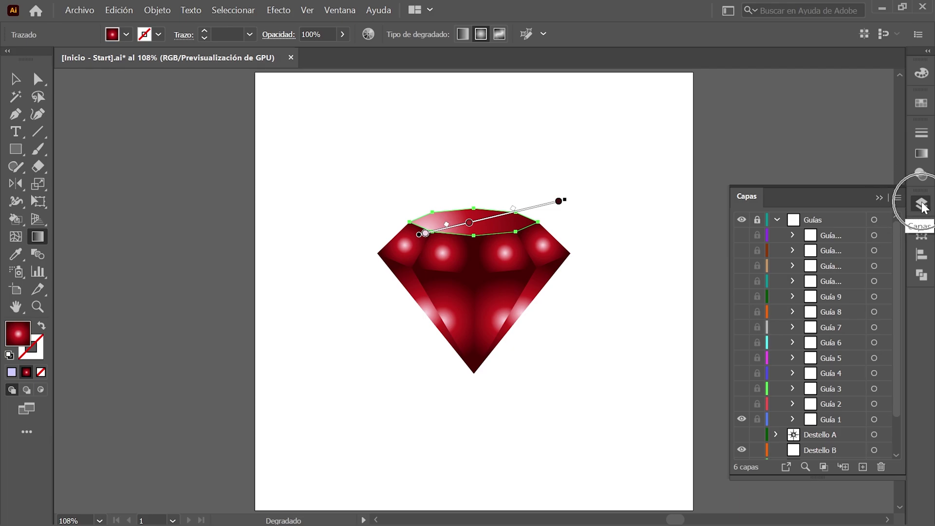
Step: Hide the Guía 1 guides again and toggle Guía 2's visibility
left_click(741, 419)
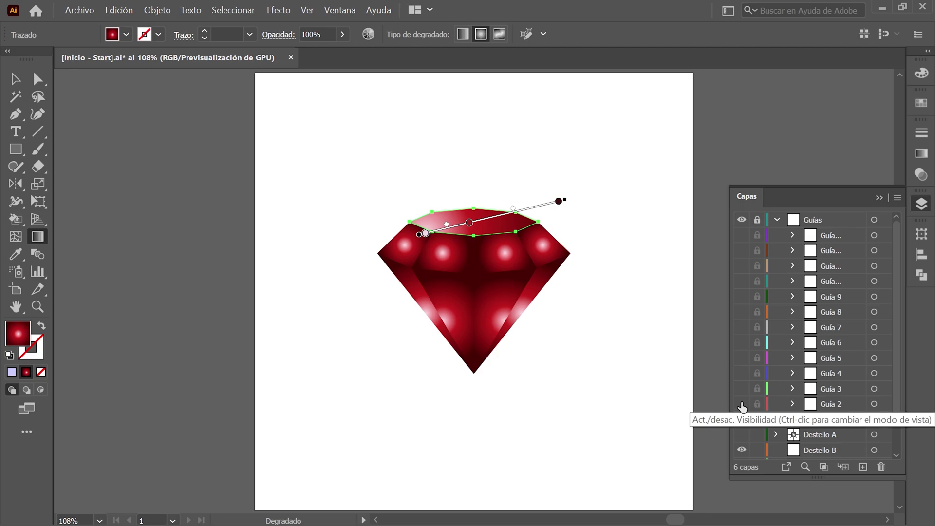
left_click(742, 405)
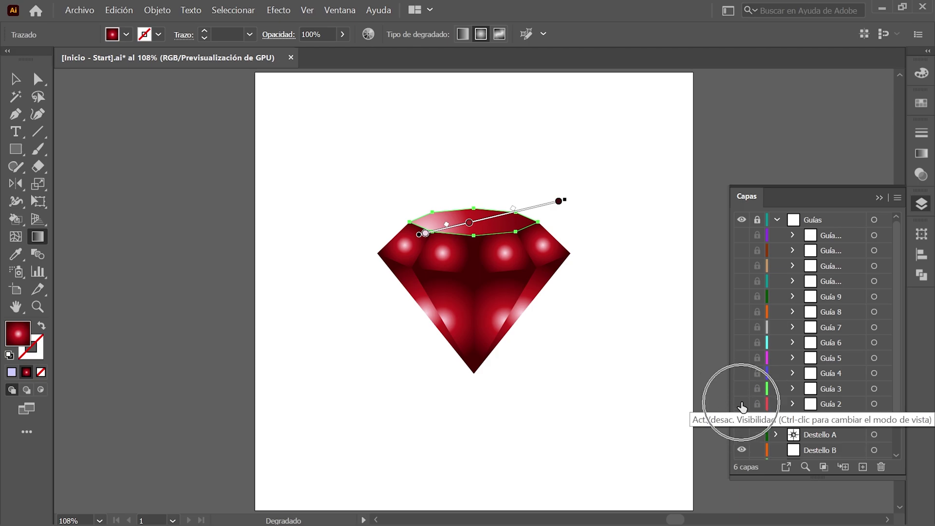
left_click(921, 203)
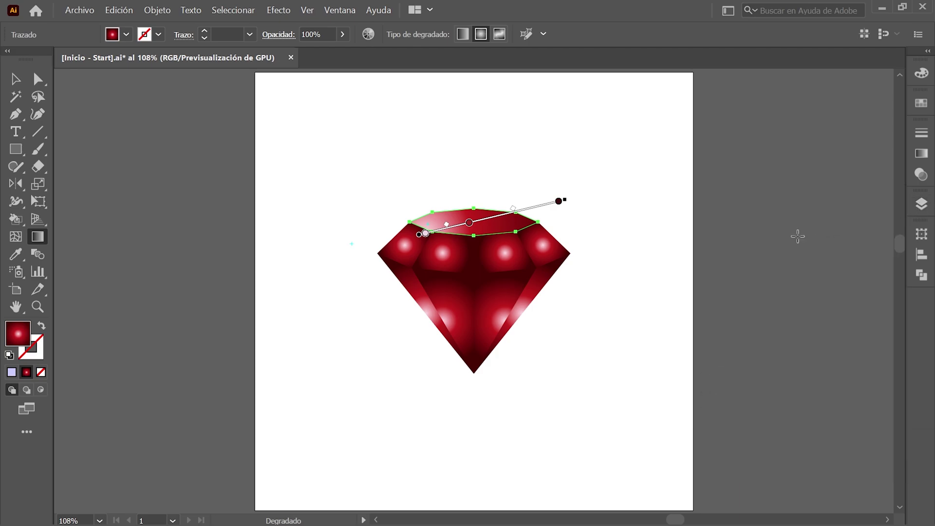
left_click(15, 79)
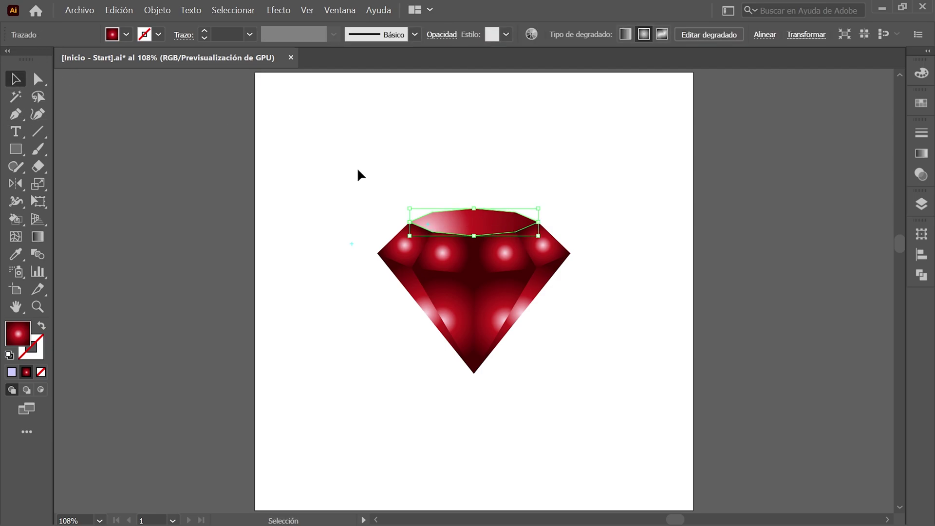
Step: Apply the Base B gradient preset to the upper-left crown facet
left_click(396, 244)
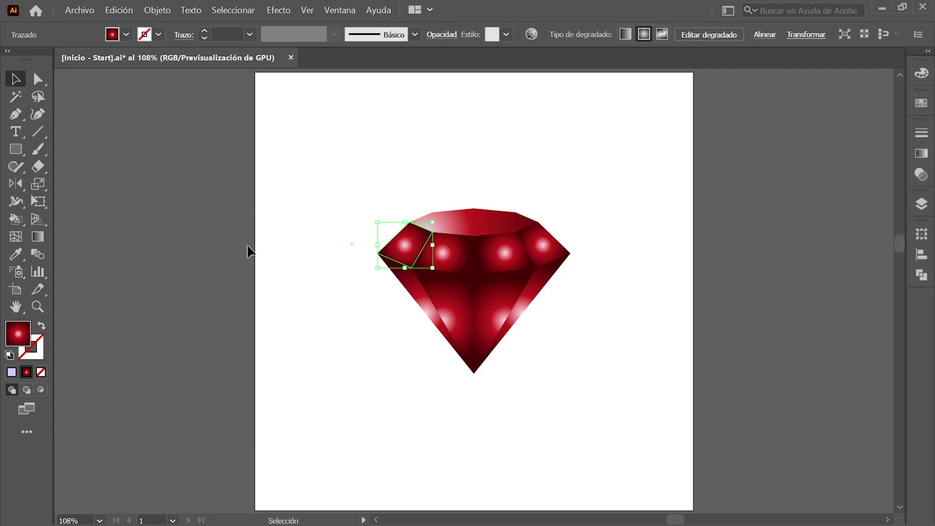
left_click(921, 155)
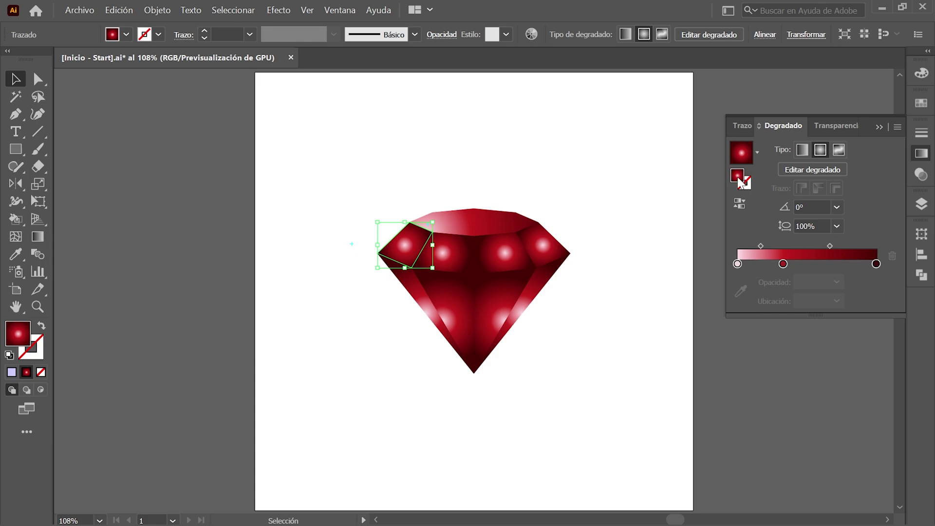
left_click(757, 153)
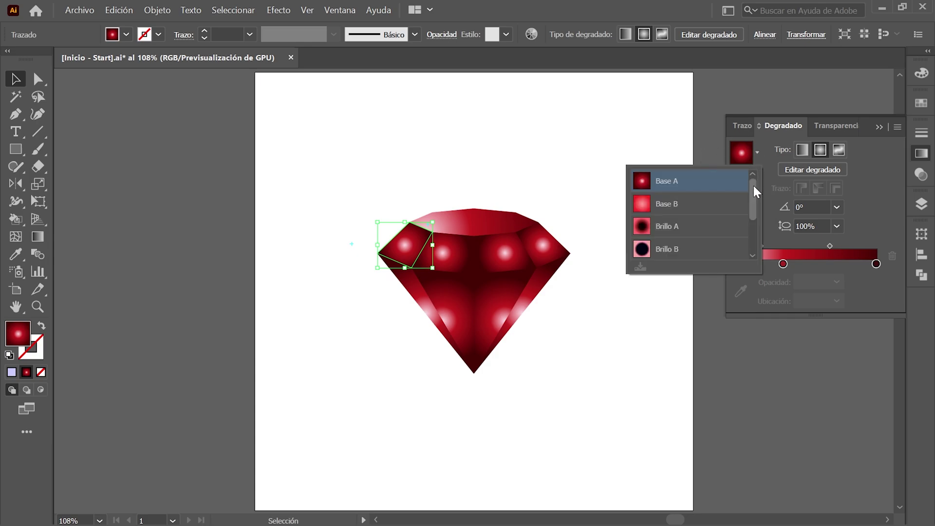
left_click(714, 204)
left_click(921, 154)
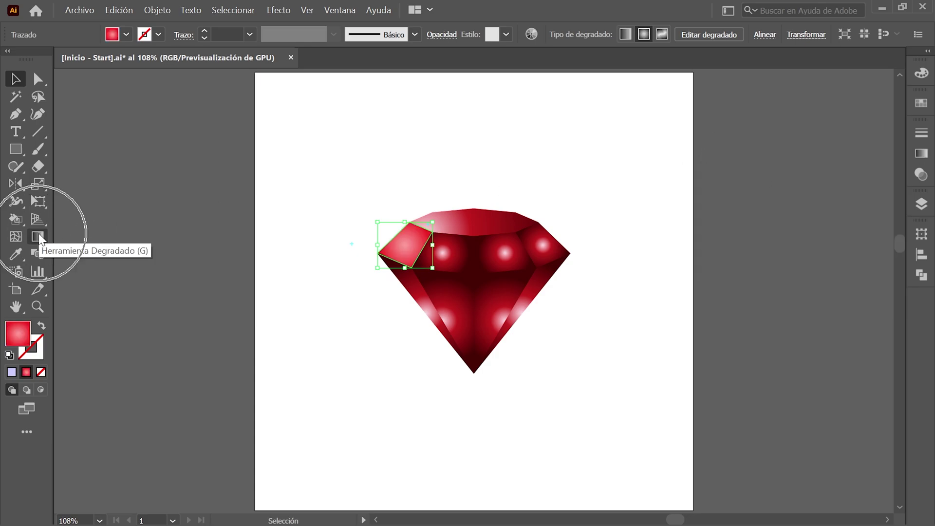
Step: Redraw that facet's gradient from its outer corner with the Gradient tool
left_click(39, 239)
scroll(384, 280, "up", 2)
scroll(385, 280, "up", 2)
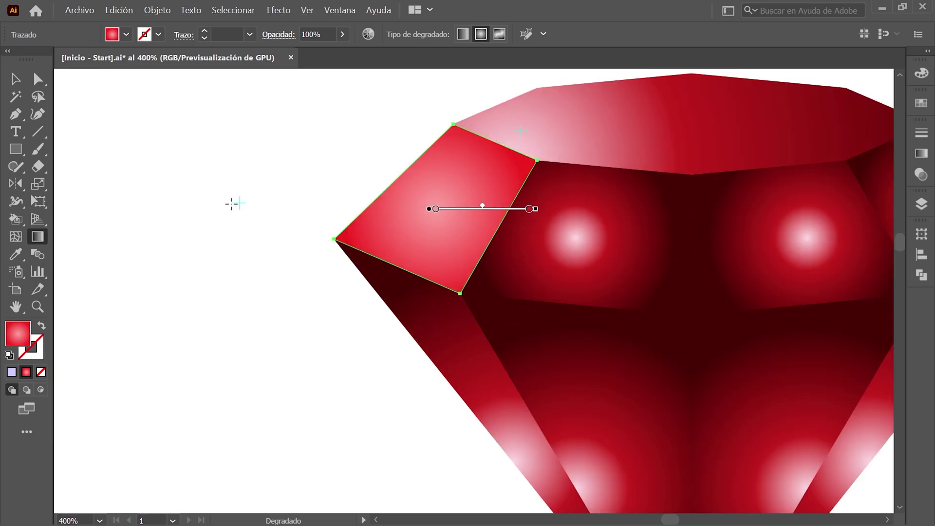
left_click_drag(239, 203, 521, 130)
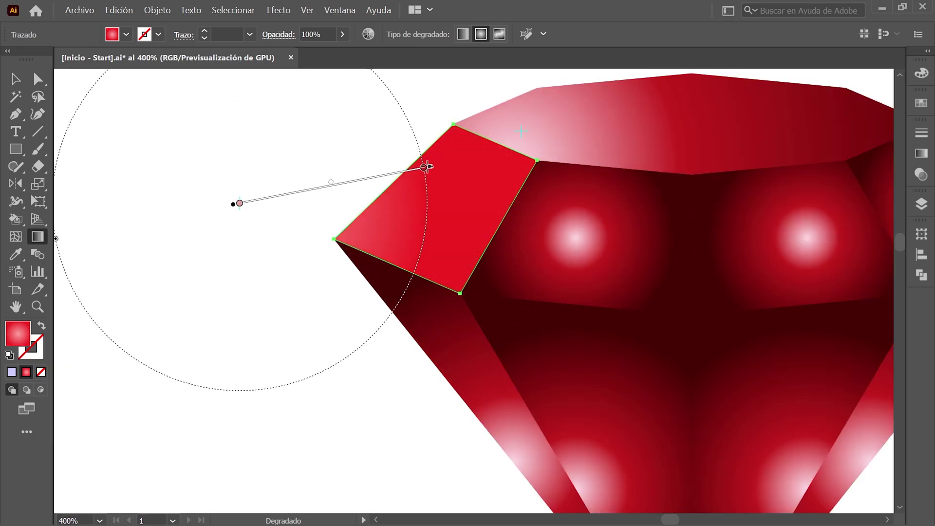
key("ctrl+0")
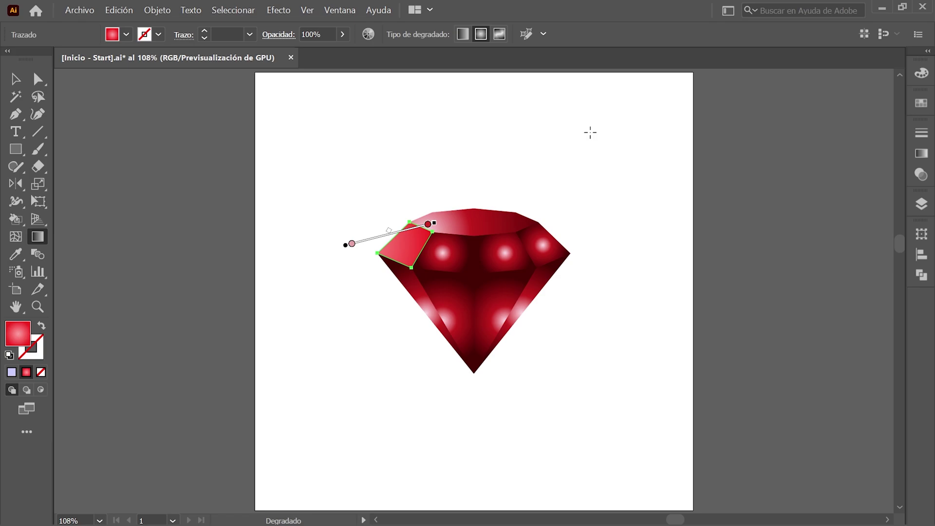
Step: Make the Guía 3 guide layer visible
left_click(921, 203)
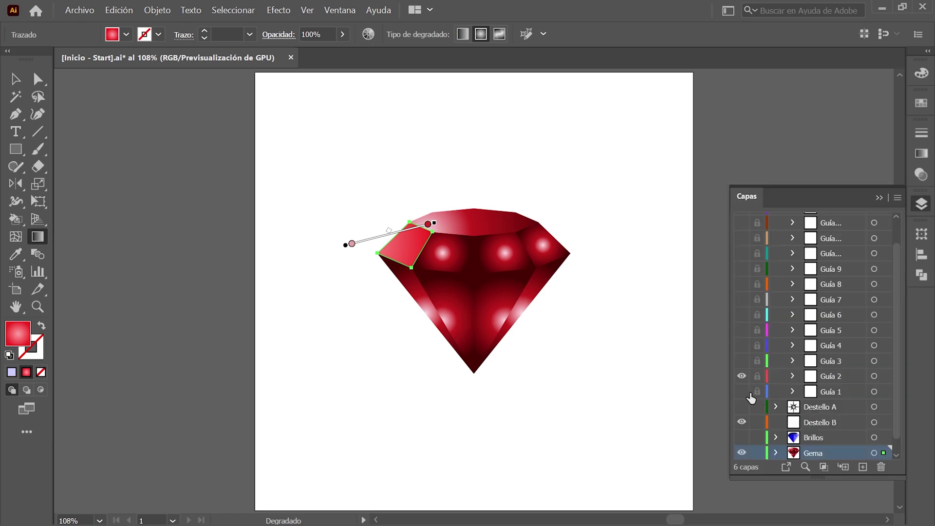
left_click(742, 362)
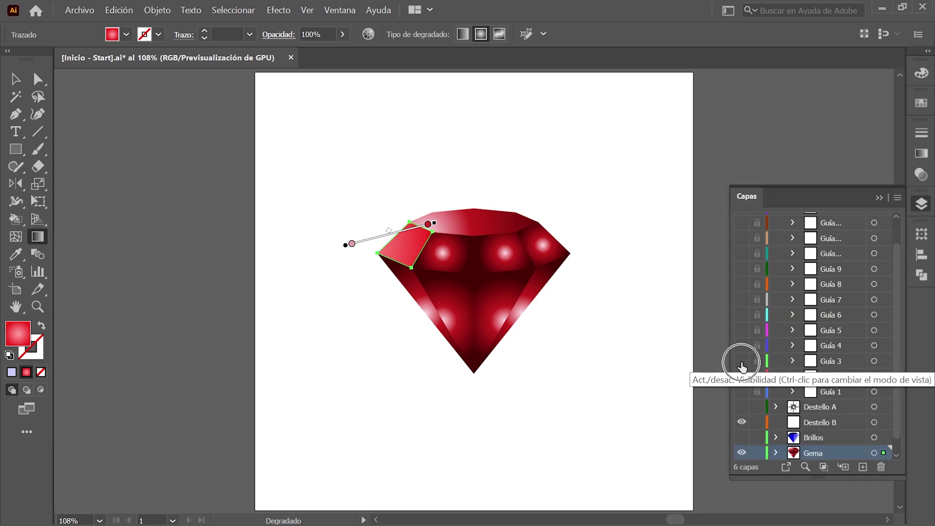
left_click(742, 363)
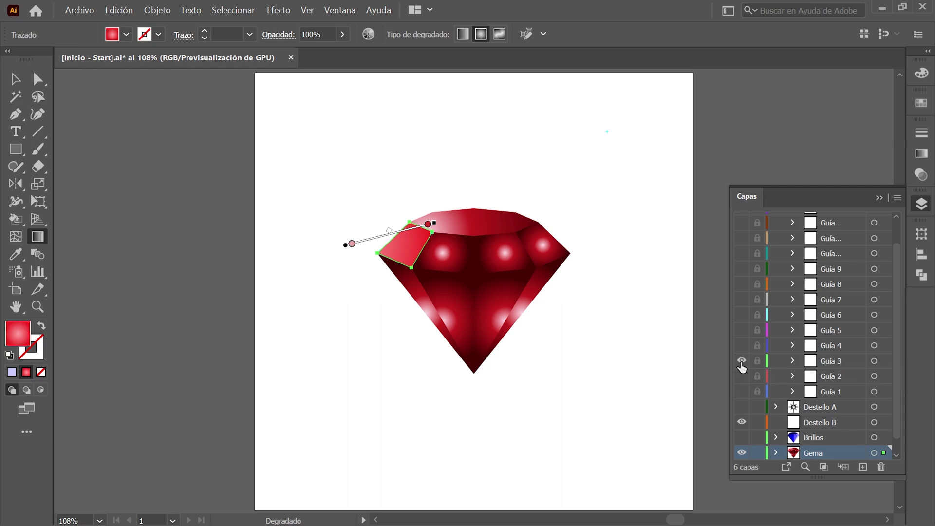
left_click(16, 79)
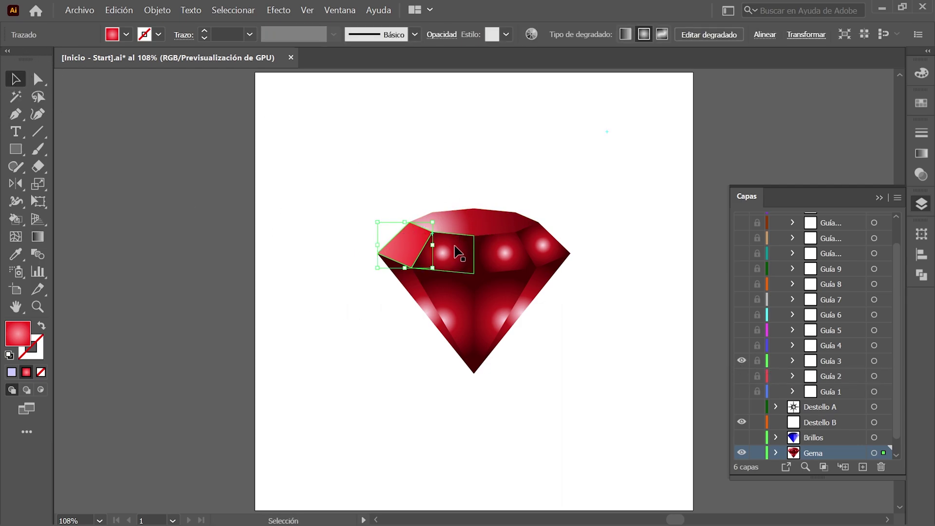
Step: Redraw the next crown facet's gradient from its upper-left corner toward the upper right
left_click(458, 252)
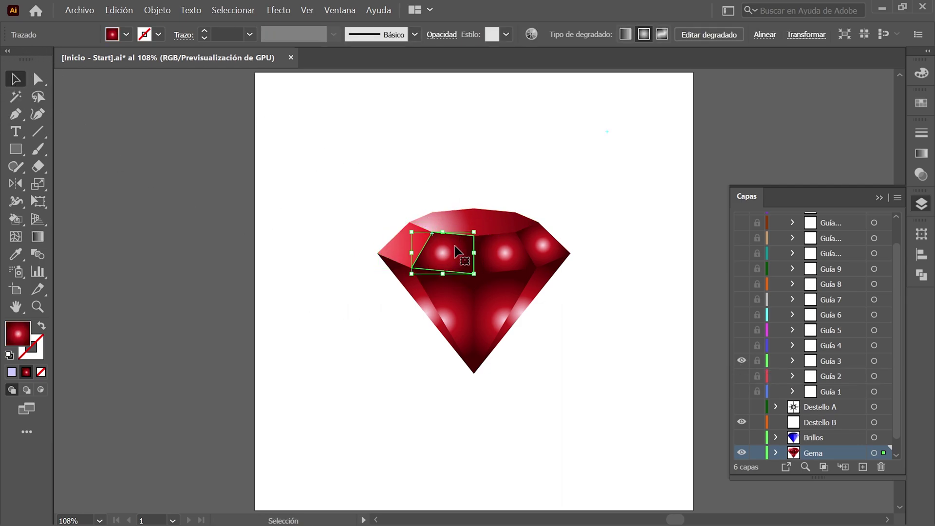
left_click(37, 236)
key("ctrl+plus")
key("ctrl+plus")
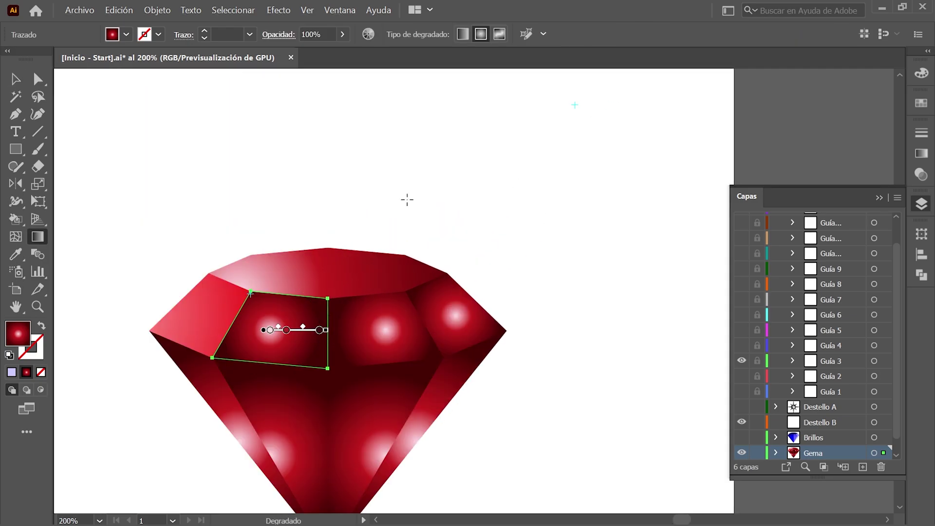
key("ctrl+plus")
left_click_drag(205, 364, 692, 81)
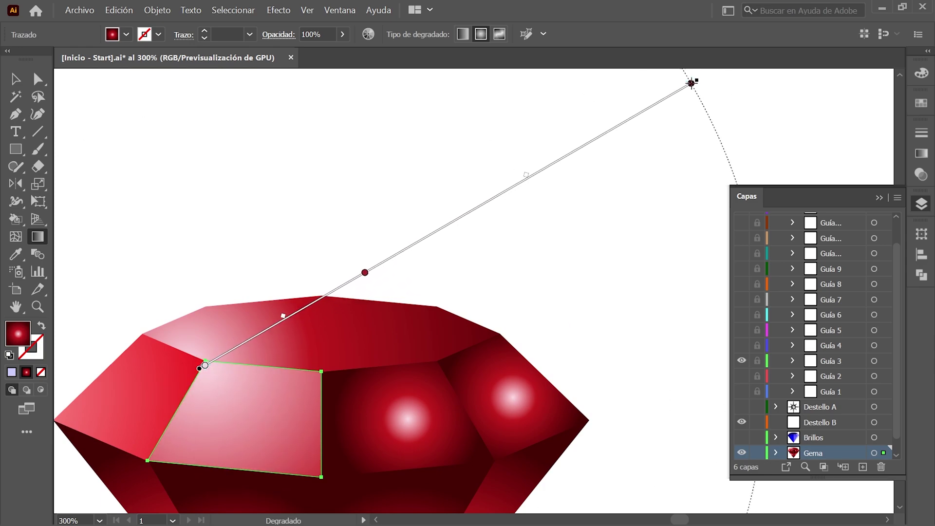
Step: Hide the Guía 3 guides and show the Guía 4 guides
left_click(741, 363)
left_click(741, 363)
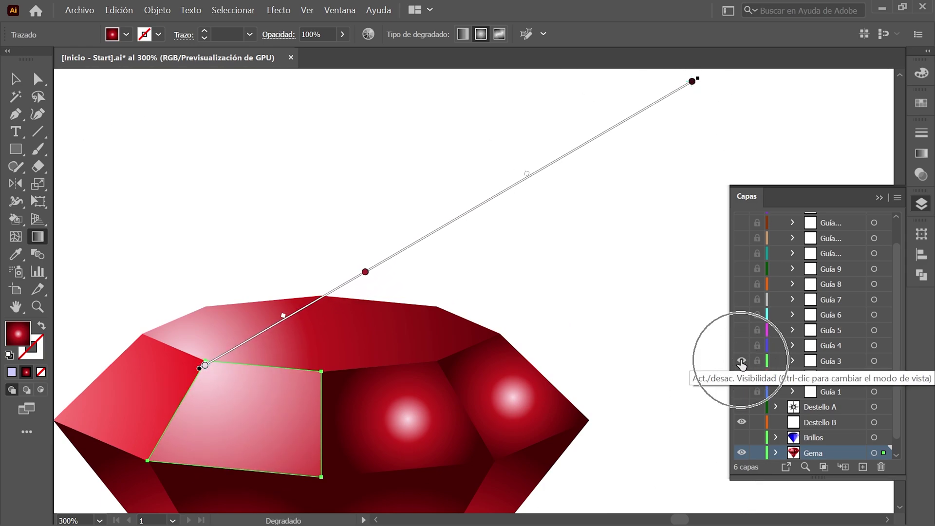
left_click(743, 346)
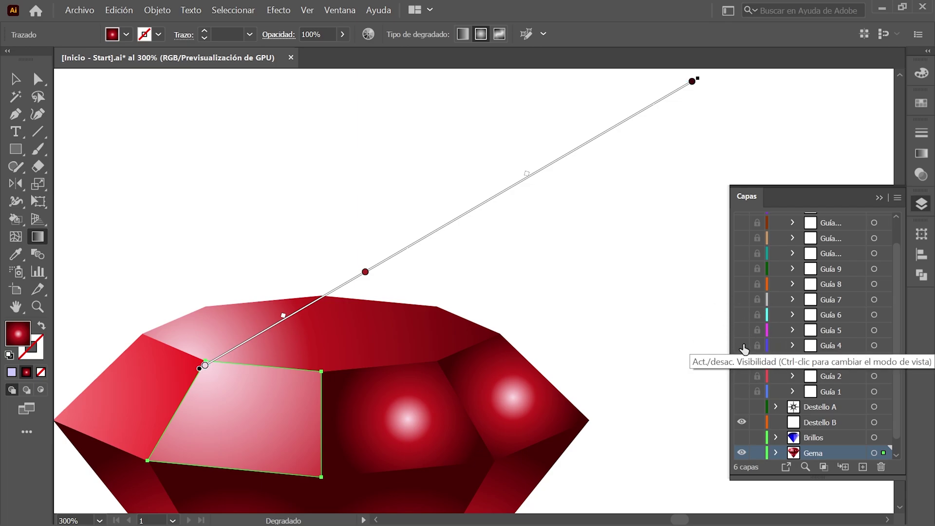
key("ctrl+0")
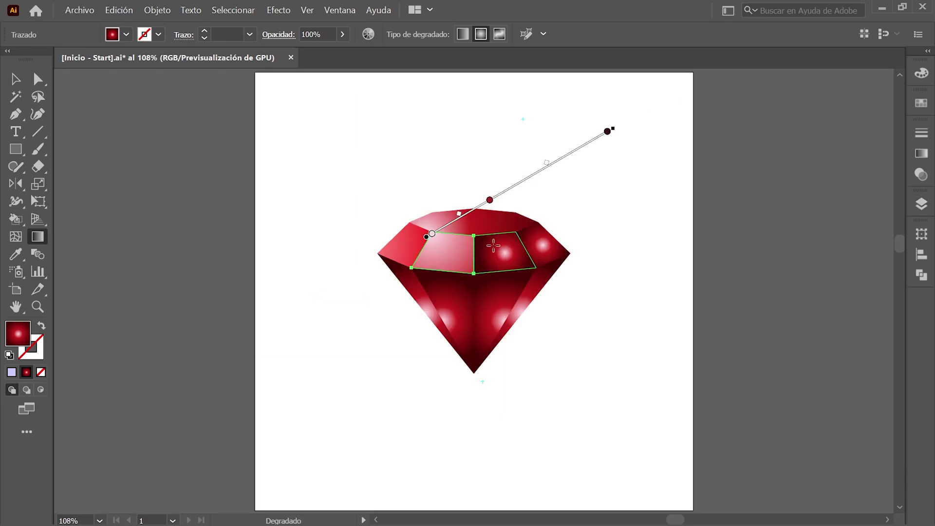
left_click(15, 80)
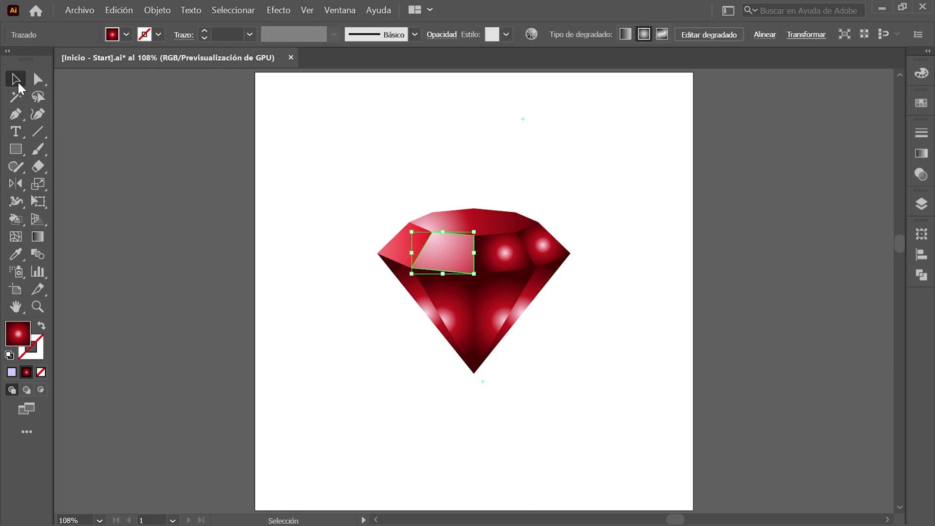
Step: Redraw the central crown facet's gradient from above the gem past its tip; swap Guía 4 for Guía 5
left_click(505, 248)
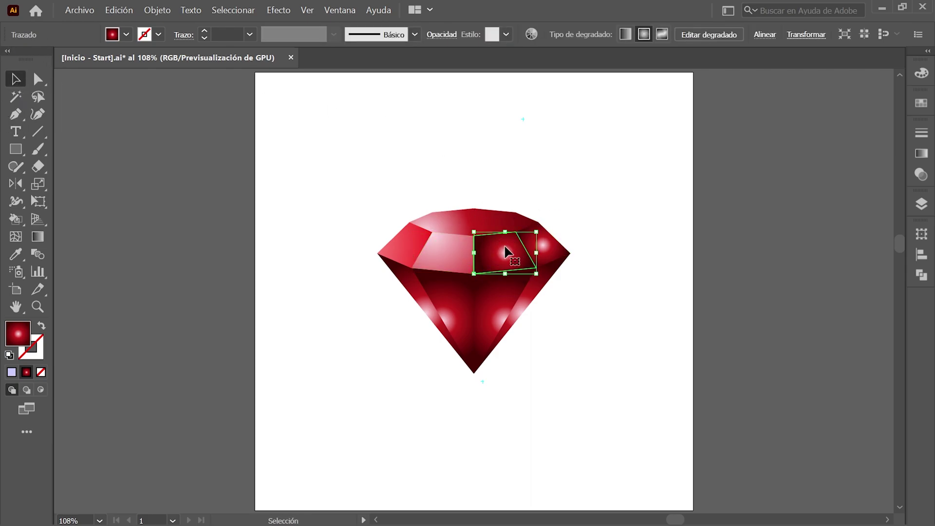
left_click(40, 237)
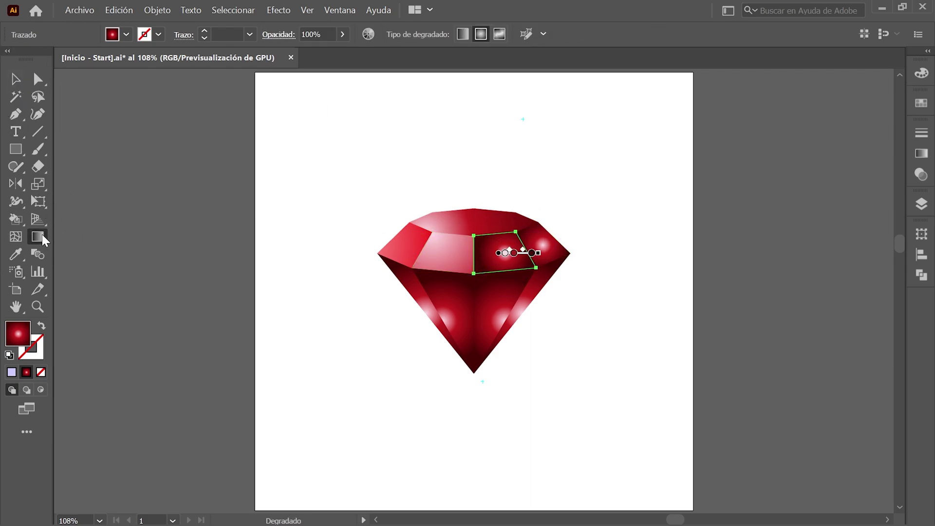
scroll(523, 120, "up", 2)
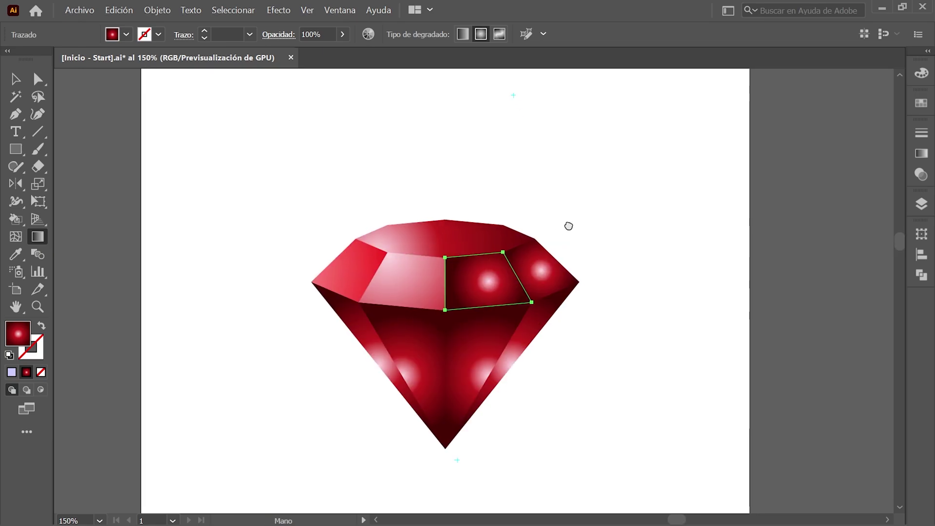
left_click_drag(513, 94, 458, 460)
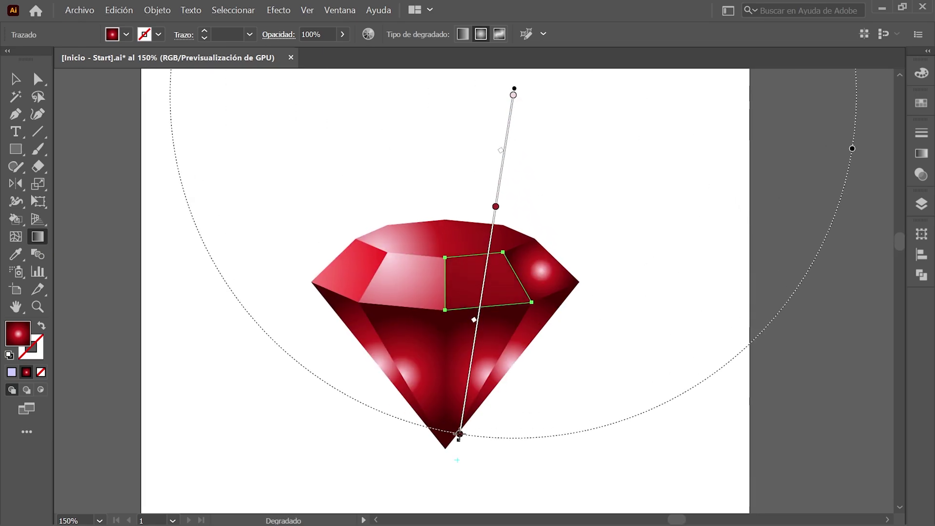
left_click(922, 204)
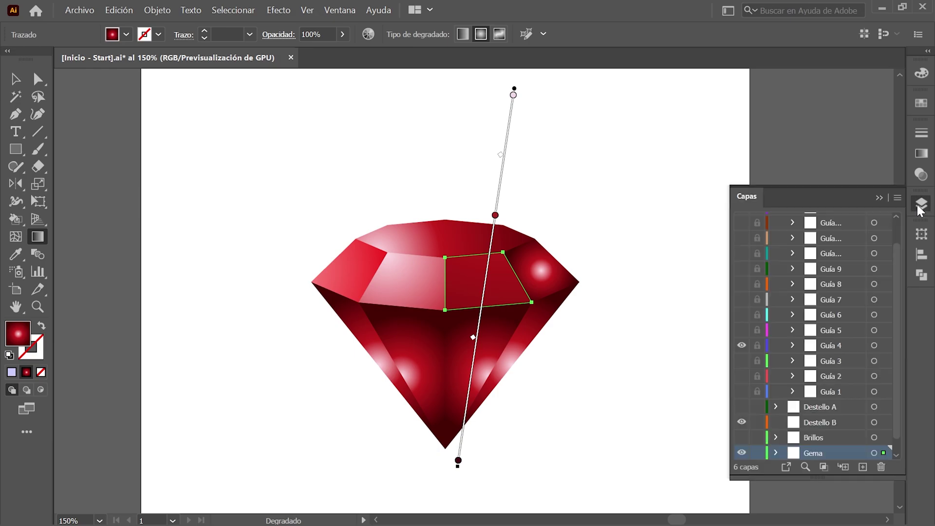
left_click(742, 345)
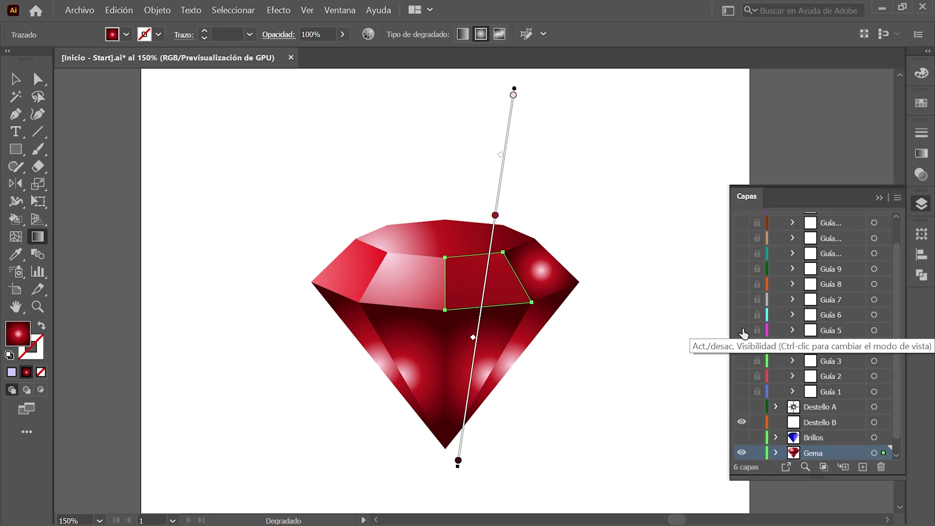
left_click(742, 333)
left_click(921, 203)
left_click(16, 79)
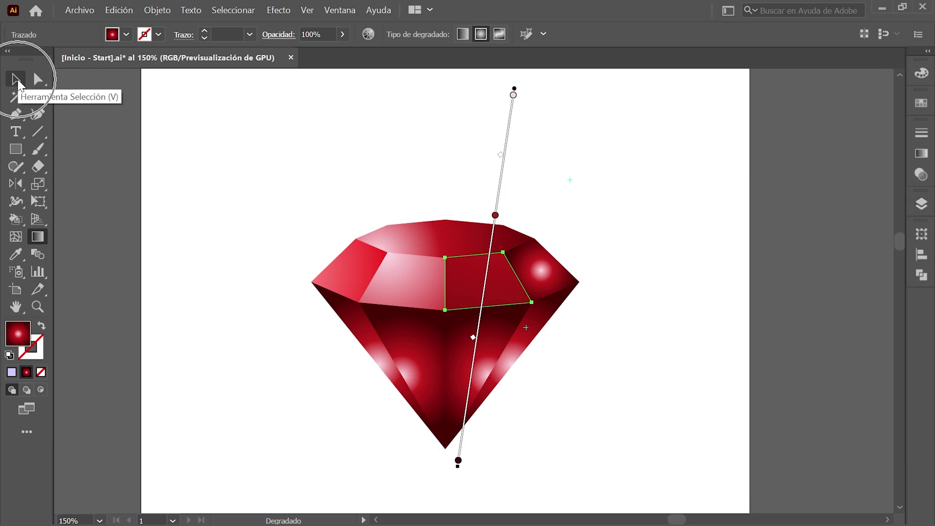
Step: Stretch the right crown facet's gradient diagonally upward; swap Guía 5 for Guía 6
left_click(555, 267)
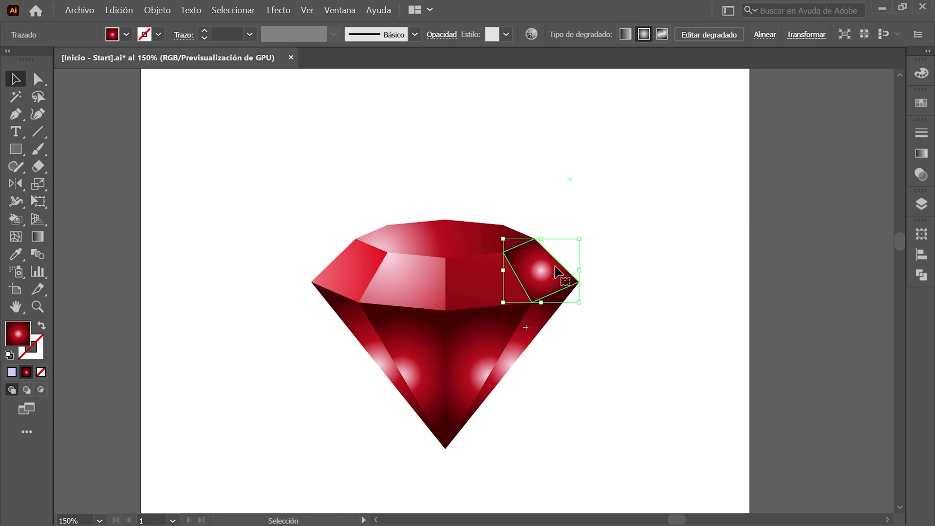
left_click(42, 240)
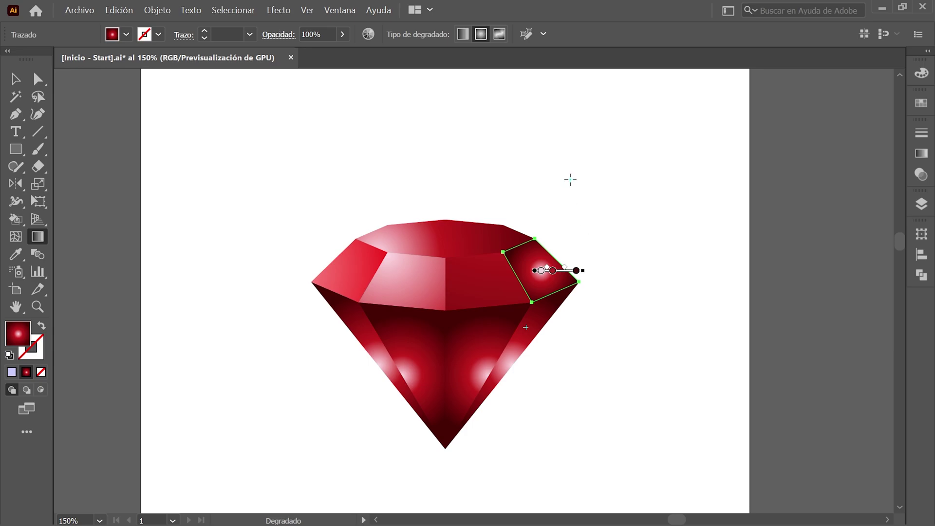
left_click_drag(526, 327, 571, 176)
left_click(922, 204)
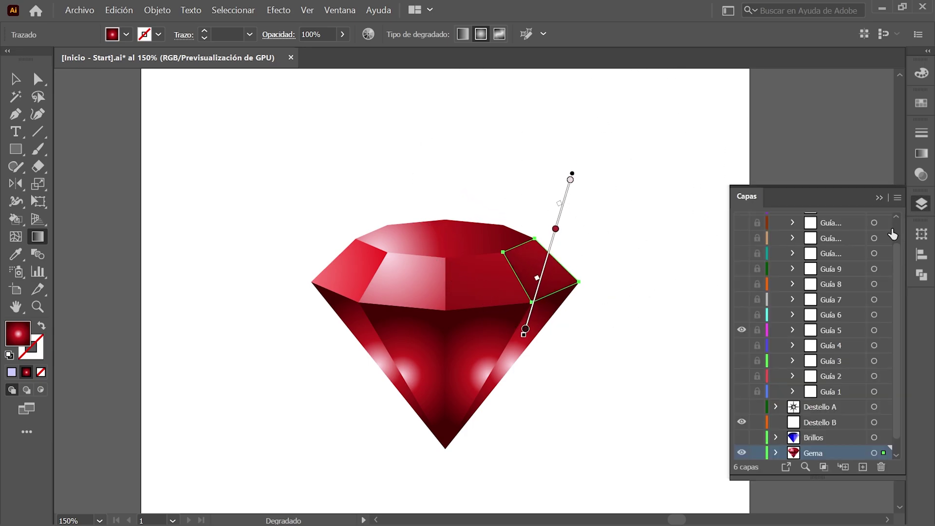
left_click(742, 330)
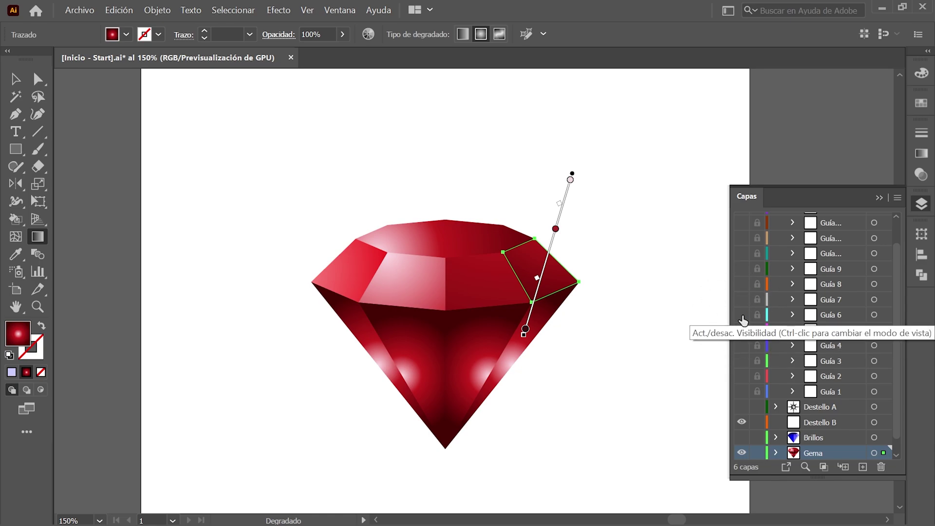
left_click(741, 315)
left_click(921, 204)
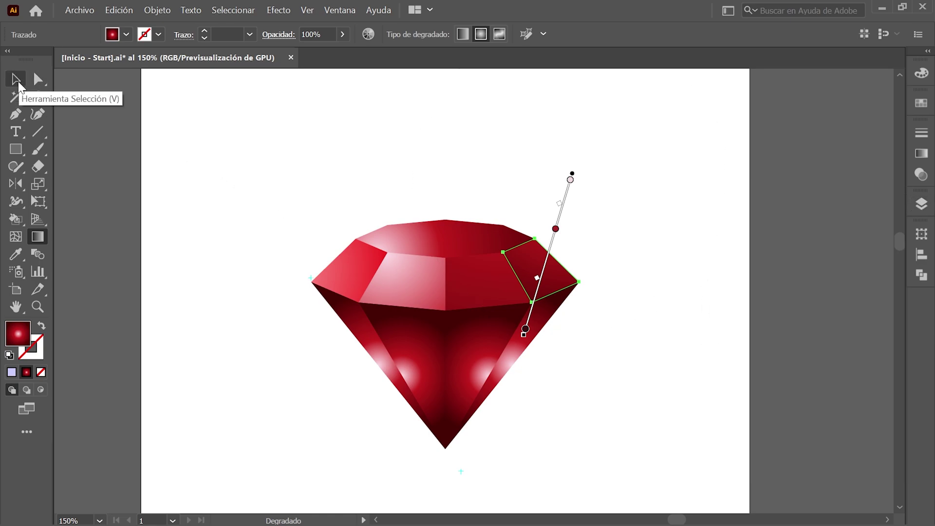
left_click(18, 83)
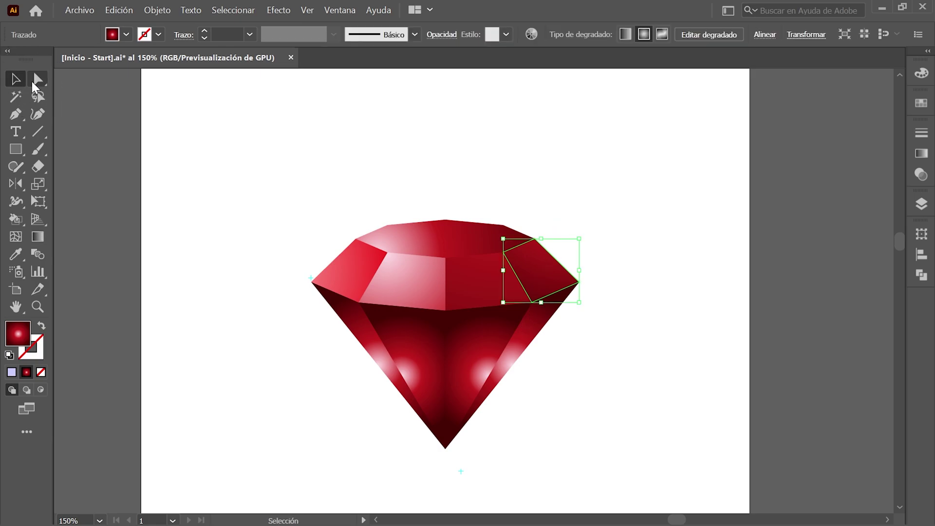
Step: Redirect the lower-left pavilion facet's gradient along its outer edge and show Guía 7
left_click(356, 335)
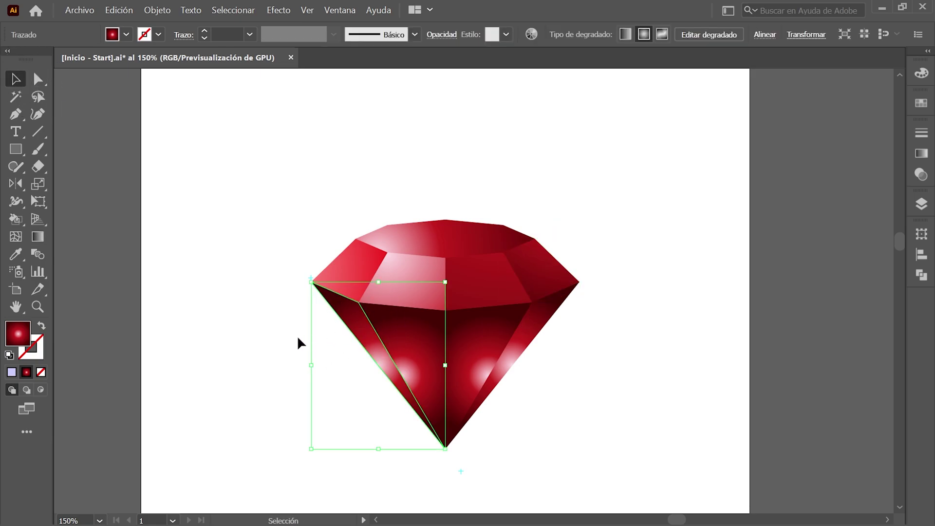
left_click(39, 237)
left_click(42, 241)
key("ctrl+plus")
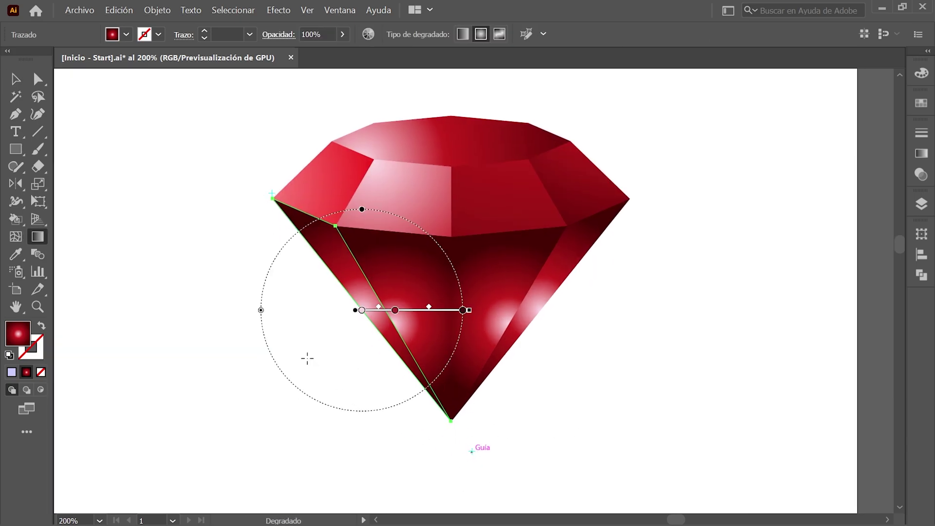
left_click_drag(272, 193, 472, 452)
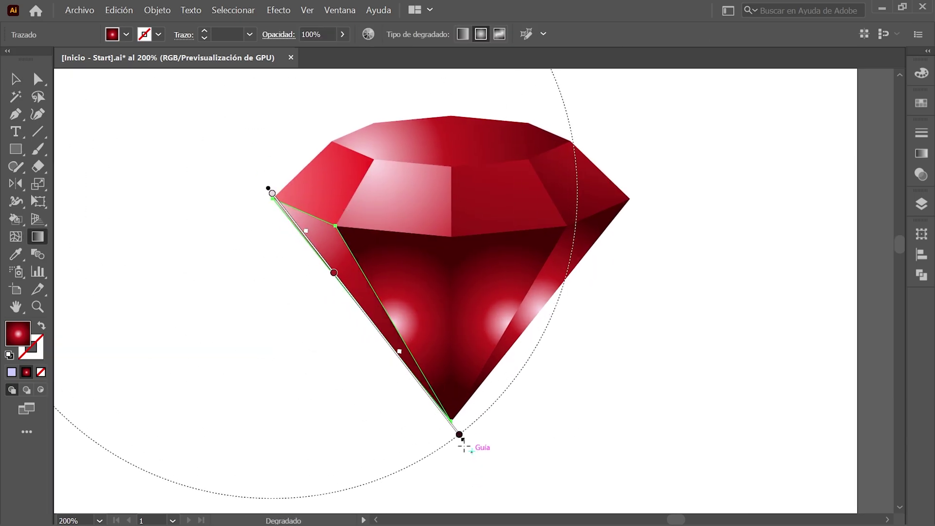
left_click(920, 206)
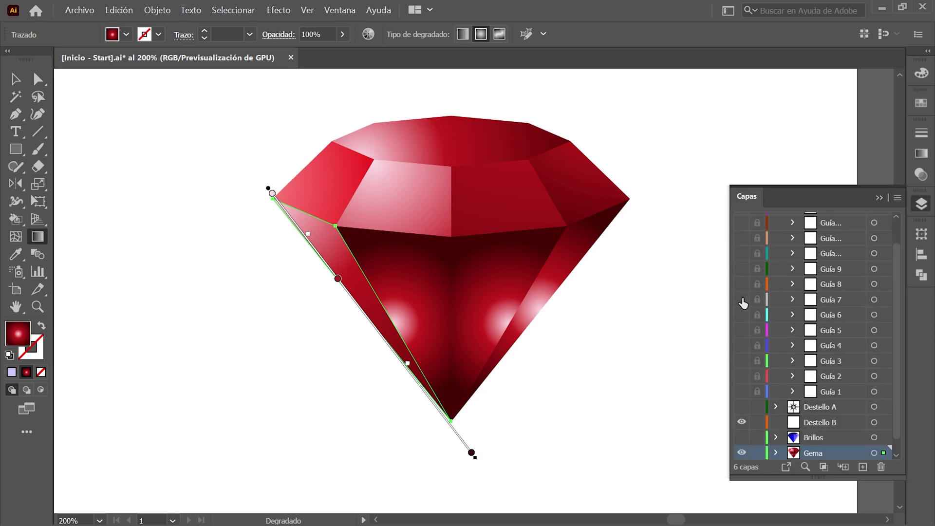
left_click(742, 300)
left_click(742, 300)
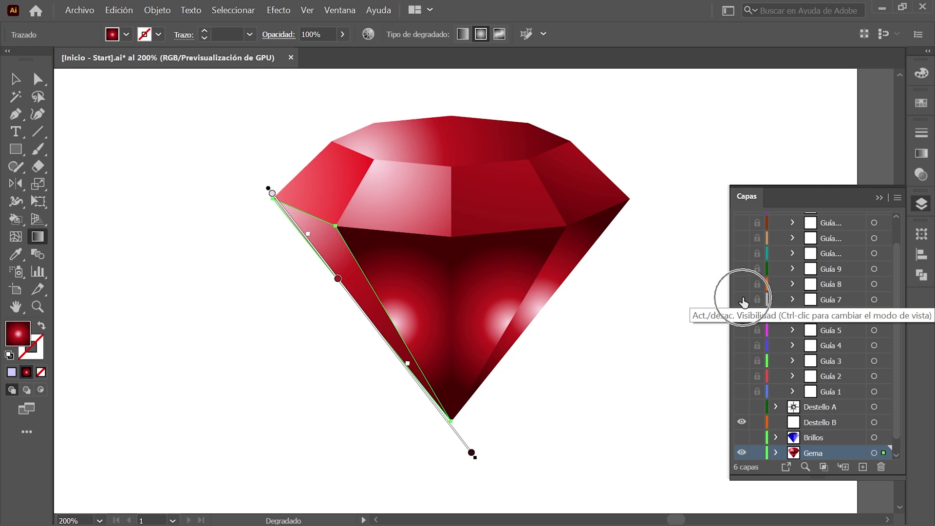
left_click(914, 209)
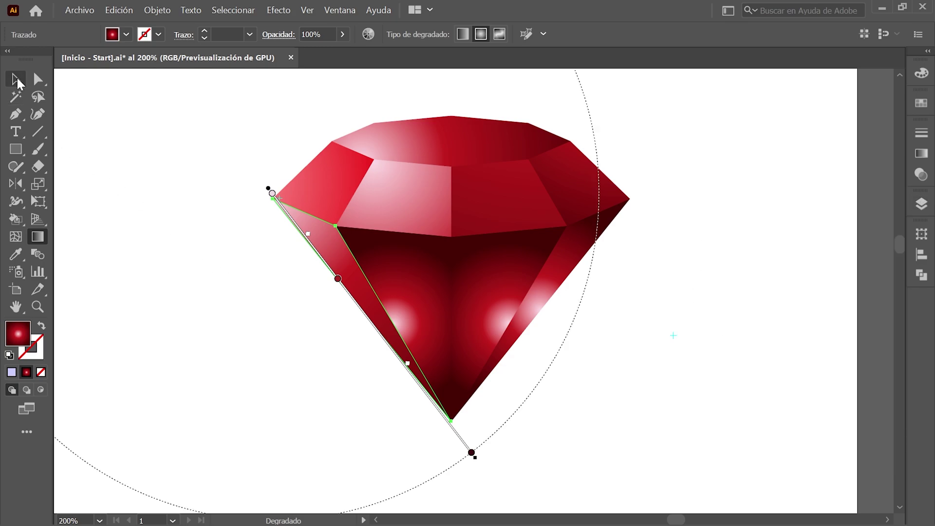
left_click(17, 80)
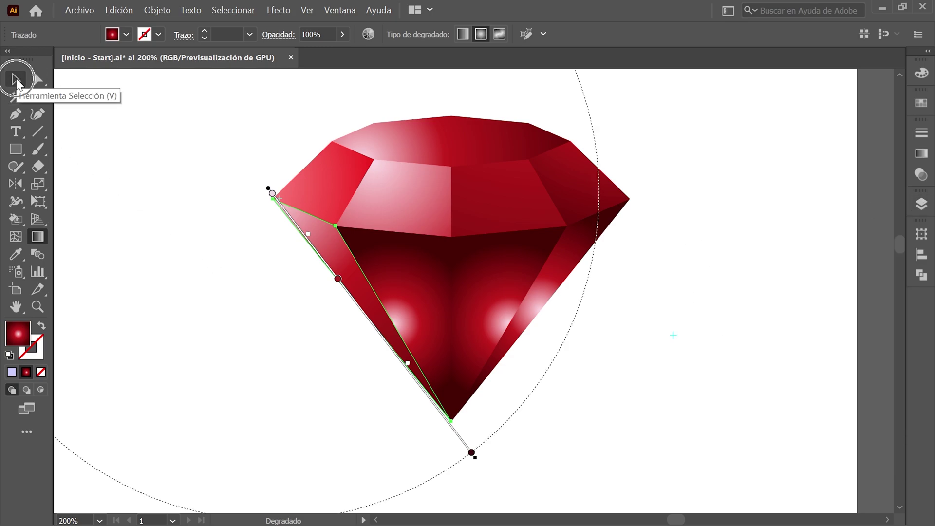
Step: Stretch the central-left pavilion facet's gradient rightward from the gem's left point, hiding Guía 7
left_click(422, 263, "ctrl")
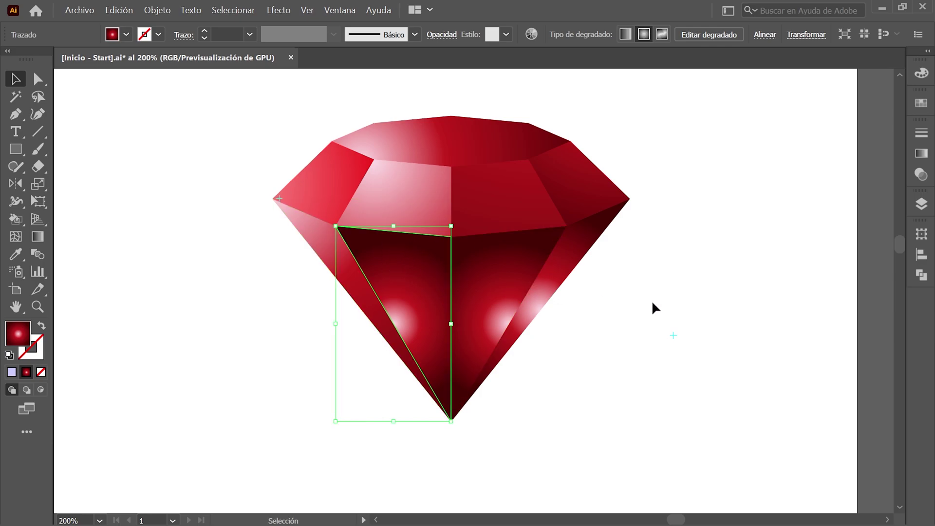
left_click(37, 236)
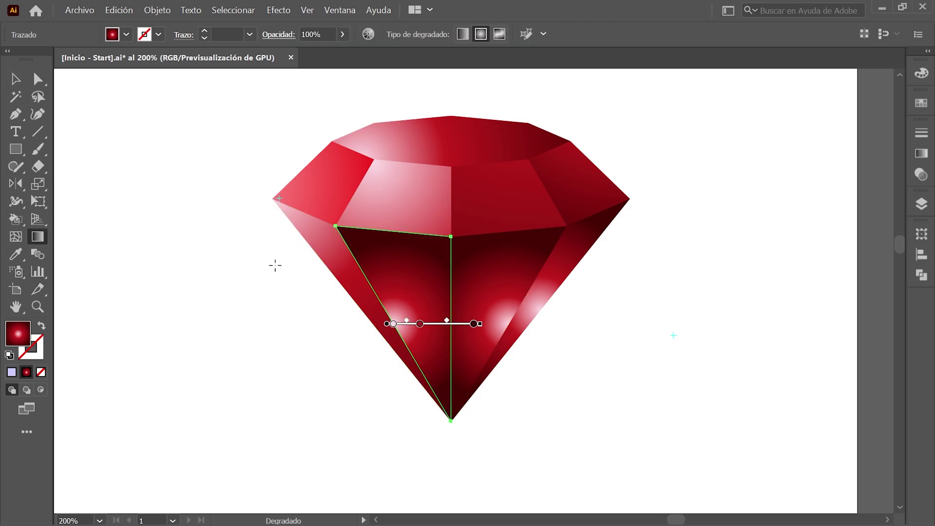
left_click_drag(279, 199, 673, 337)
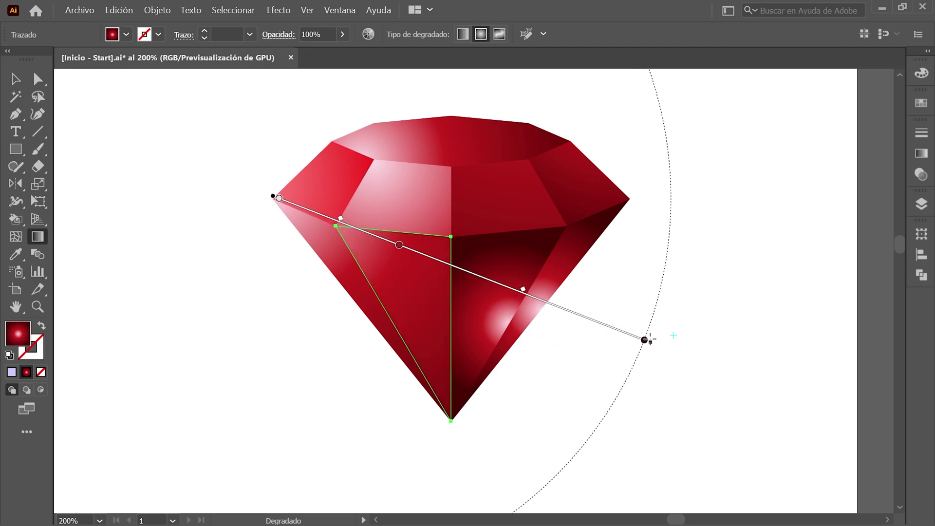
left_click(920, 204)
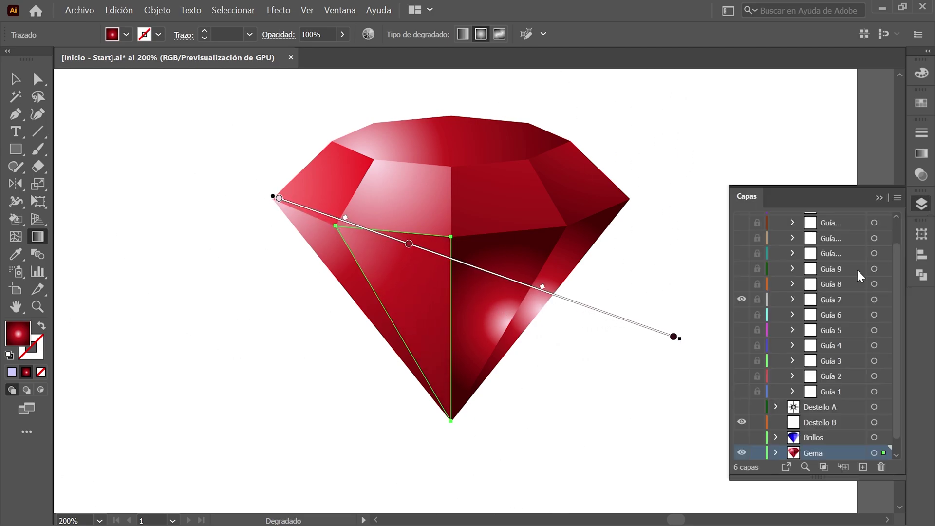
left_click(741, 300)
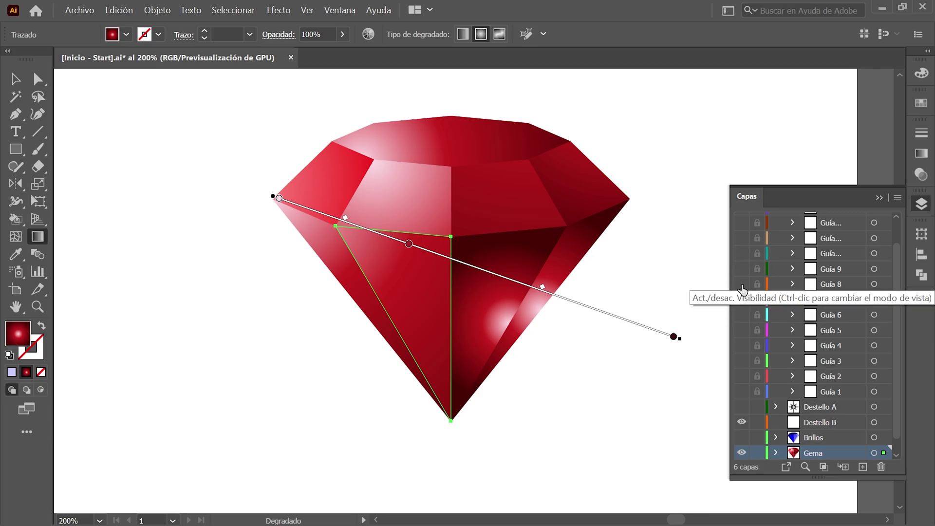
left_click(921, 203)
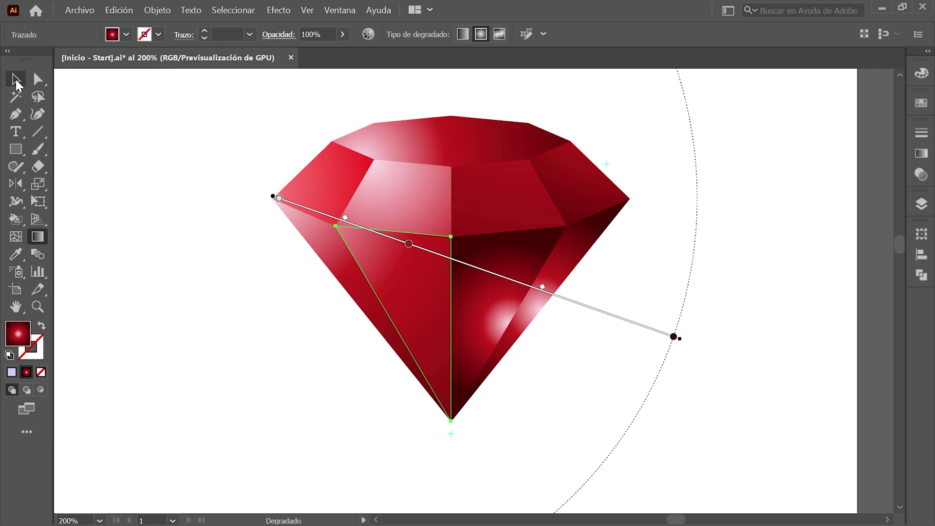
left_click(16, 80)
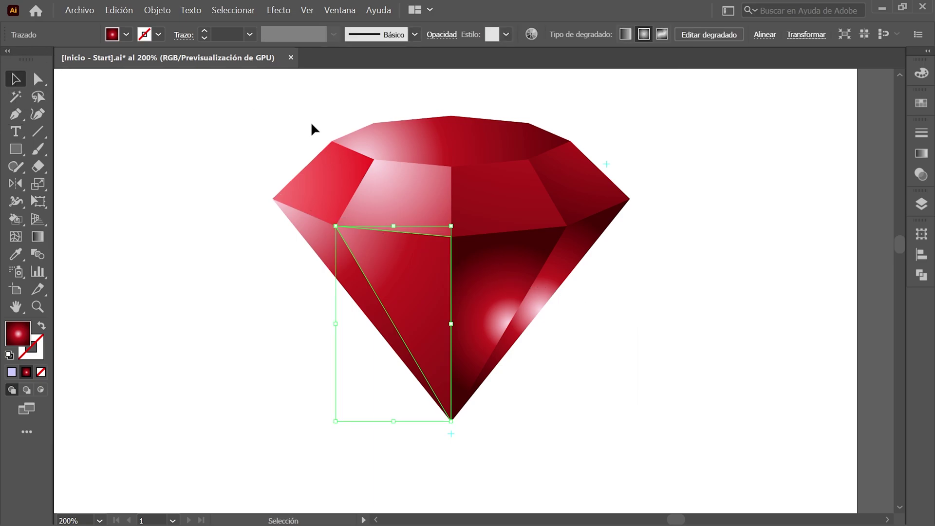
Step: Run the central-right pavilion facet's gradient from the bottom tip to upper right; swap Guía 8 for Guía 9
left_click(513, 265)
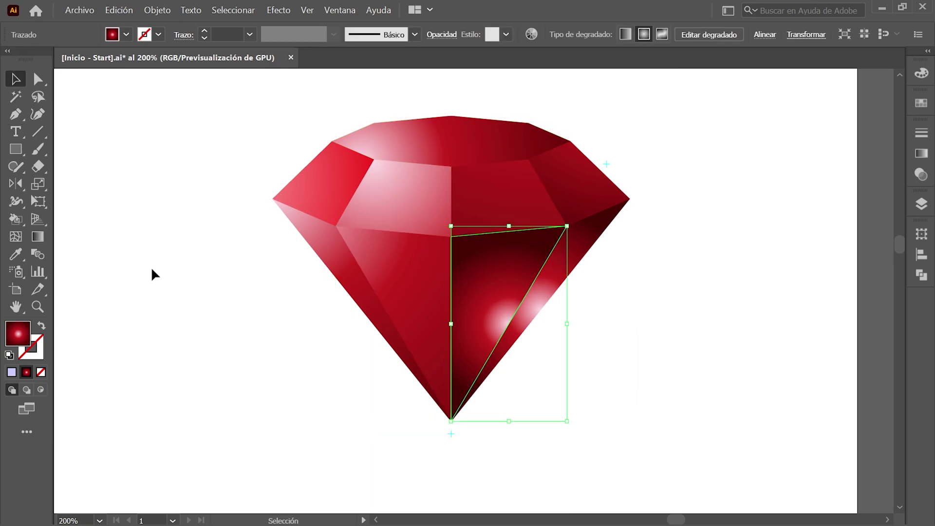
left_click(38, 236)
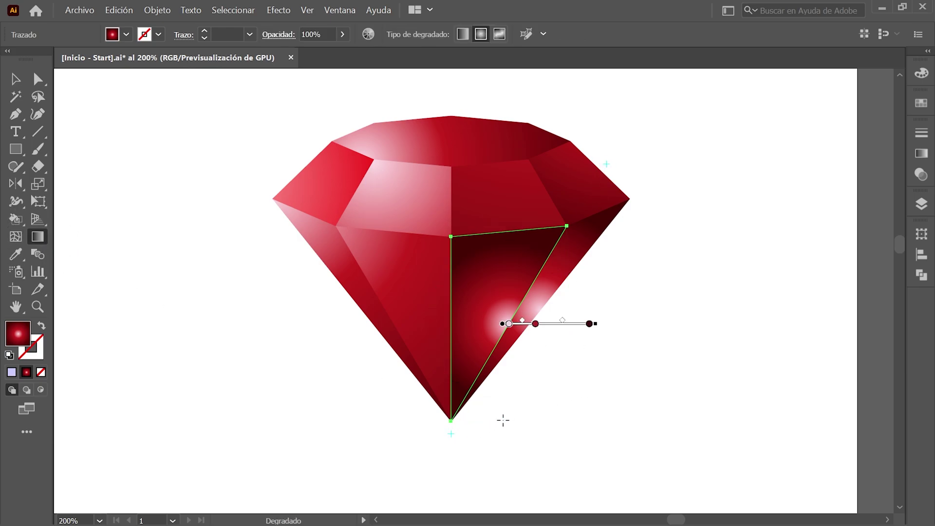
left_click_drag(451, 433, 605, 162)
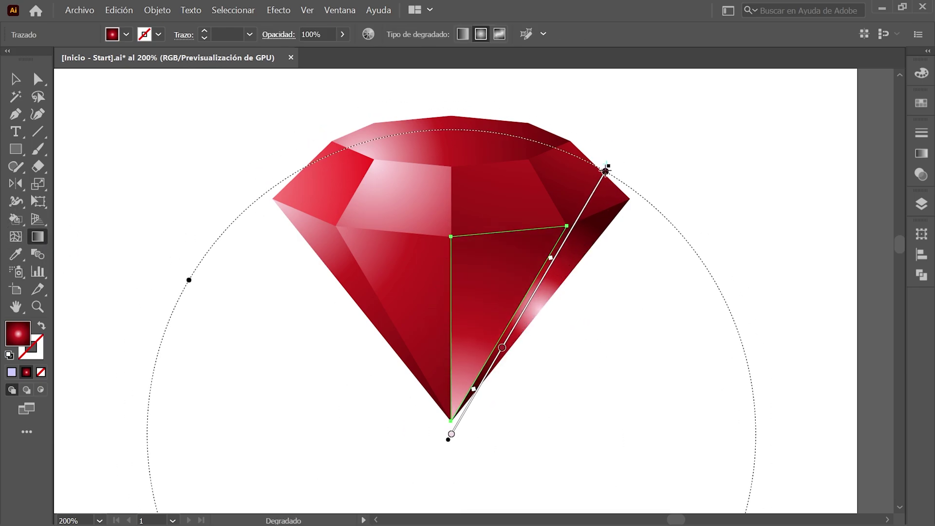
left_click(921, 204)
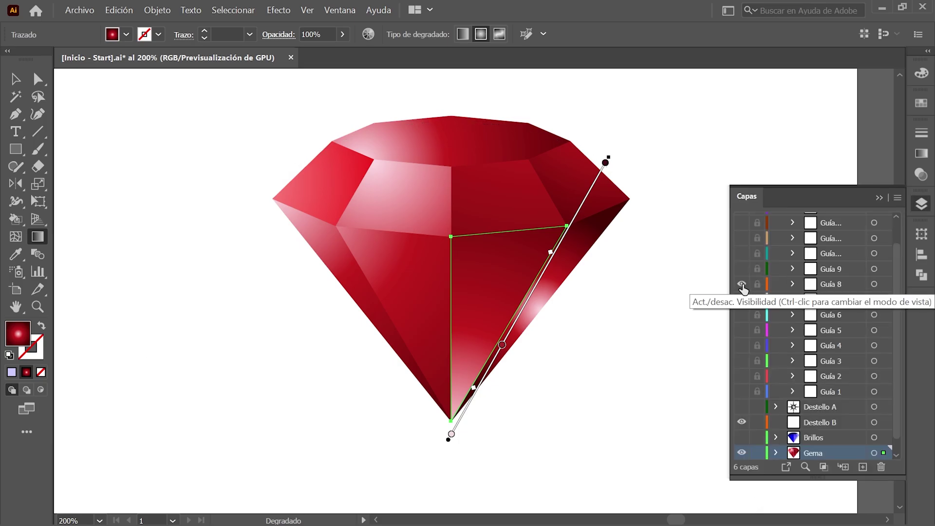
left_click(741, 285)
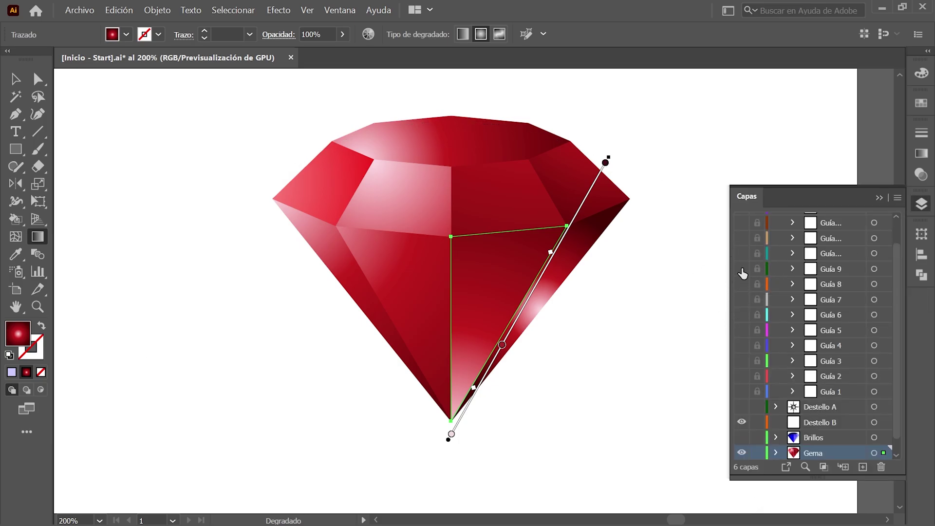
left_click(741, 269)
left_click(742, 269)
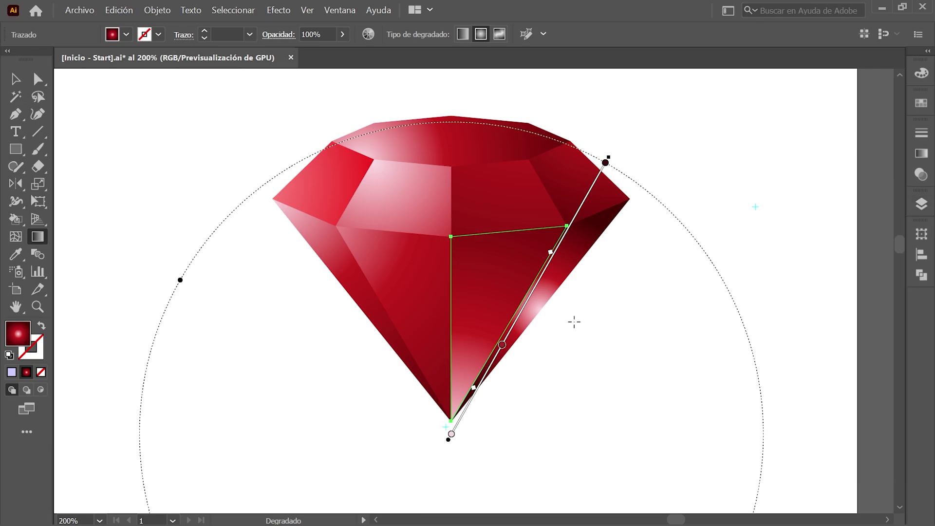
key("v")
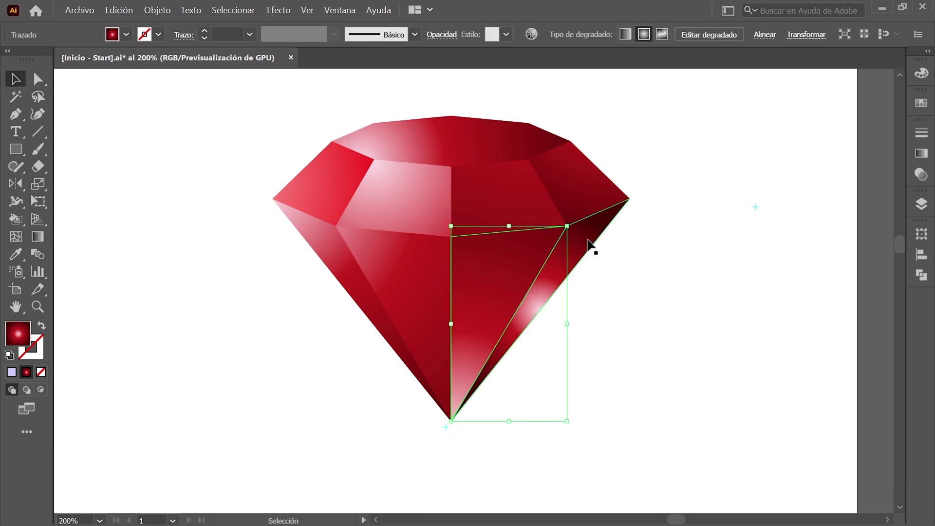
Step: Give the far-right pavilion facet a gradient from the bottom vertex to the upper right
left_click(588, 240)
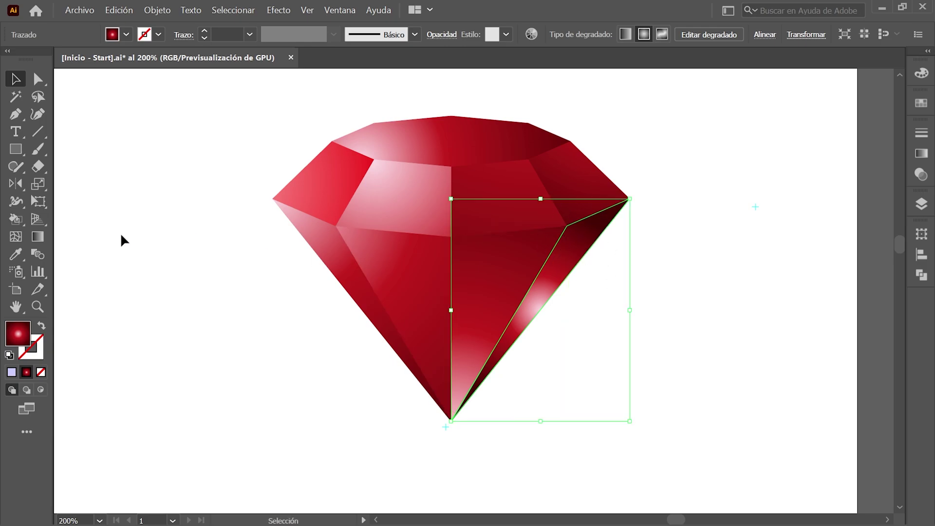
left_click(38, 236)
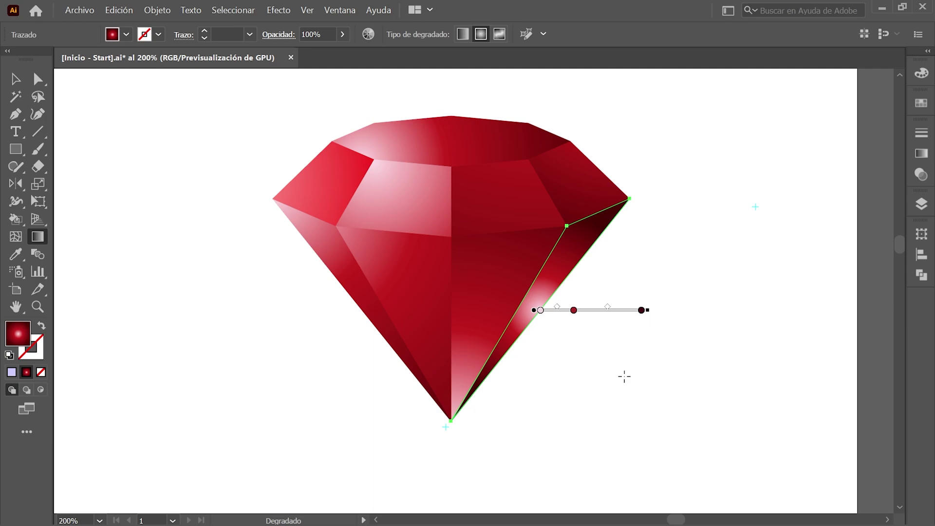
left_click_drag(445, 427, 754, 206)
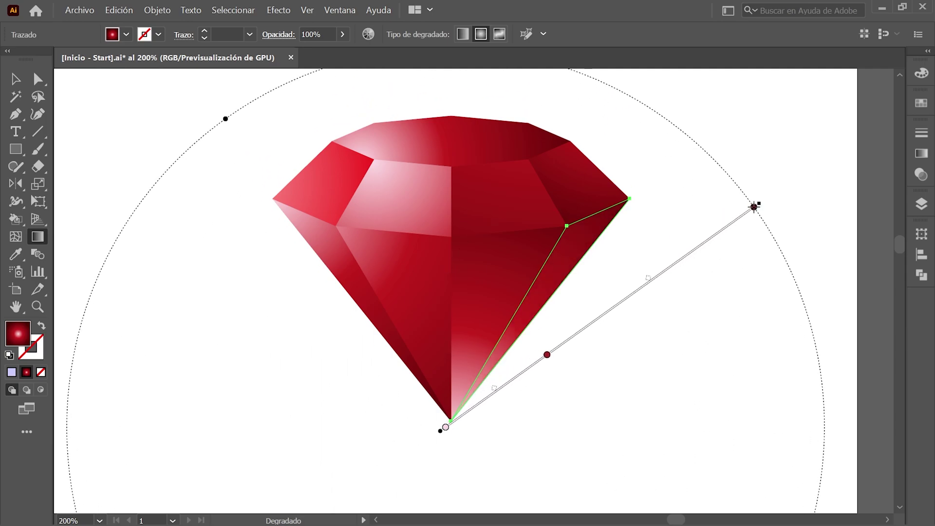
left_click(921, 203)
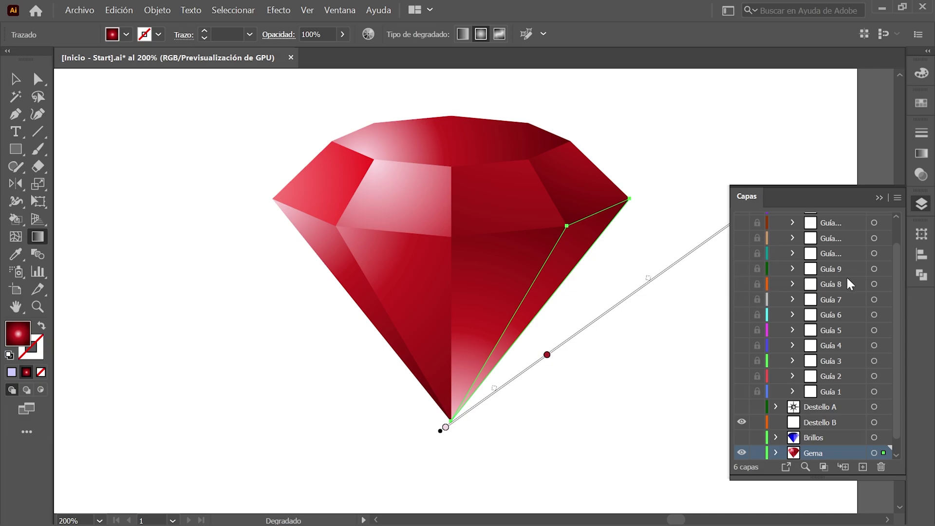
Step: Lock the Gema layer and make the Brillos layer visible
left_click(756, 453)
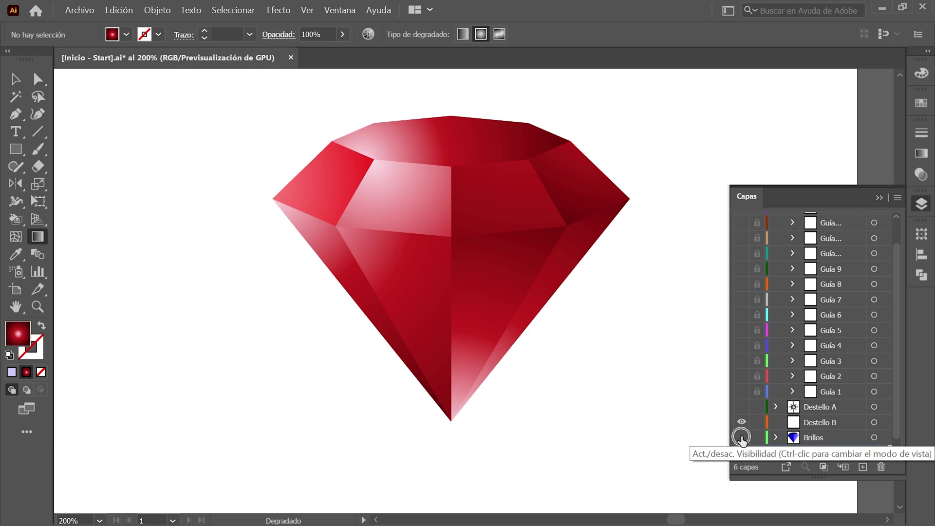
left_click(741, 437)
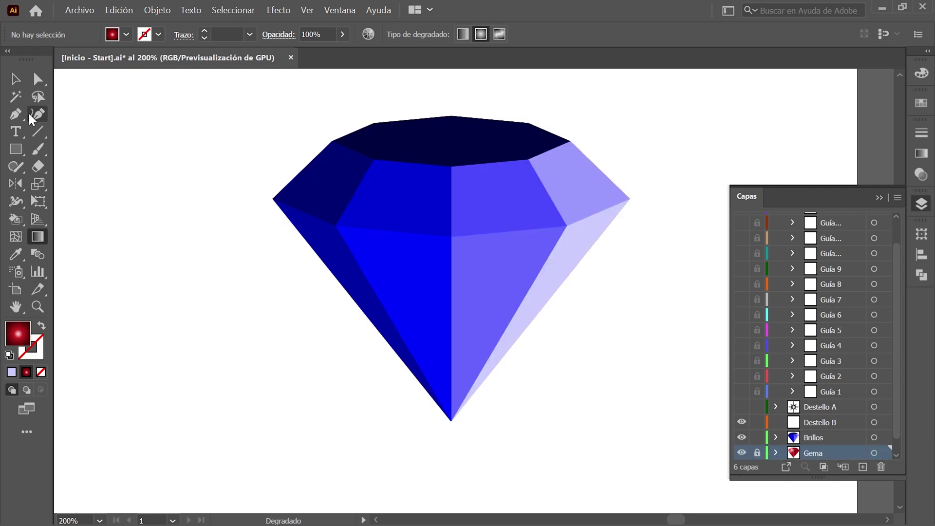
left_click(16, 79)
key("Delete")
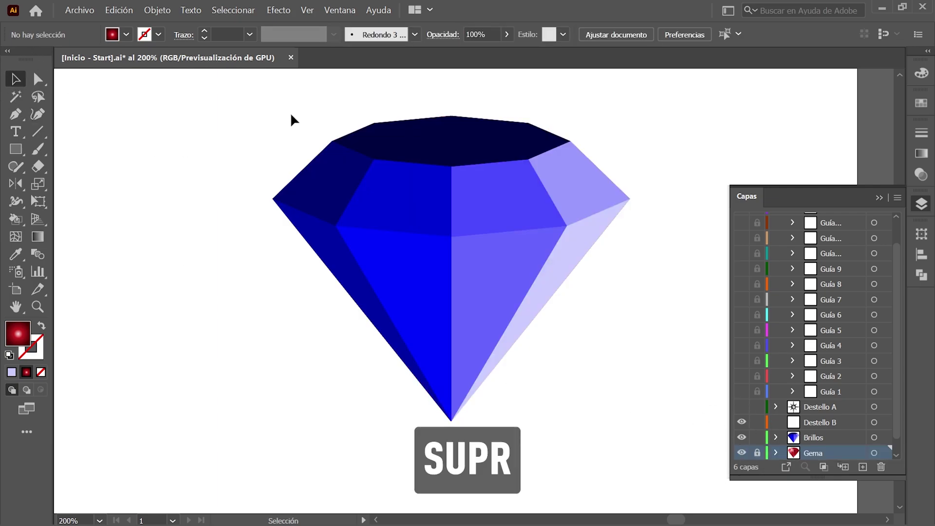
Step: Delete the upper-right, lower-left and lower-right light-blue facets, revealing red beneath
left_click(577, 188)
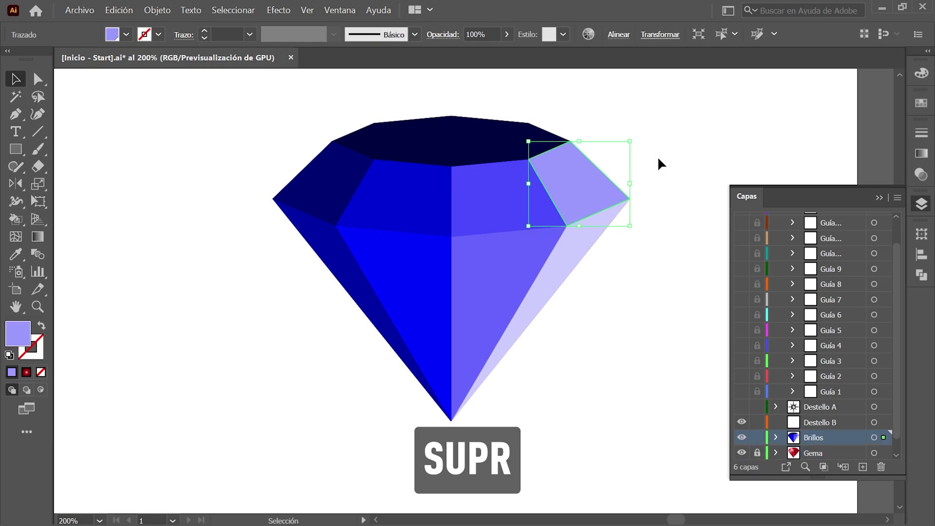
key("Delete")
left_click(328, 268)
key("Delete")
left_click(568, 259)
key("Delete")
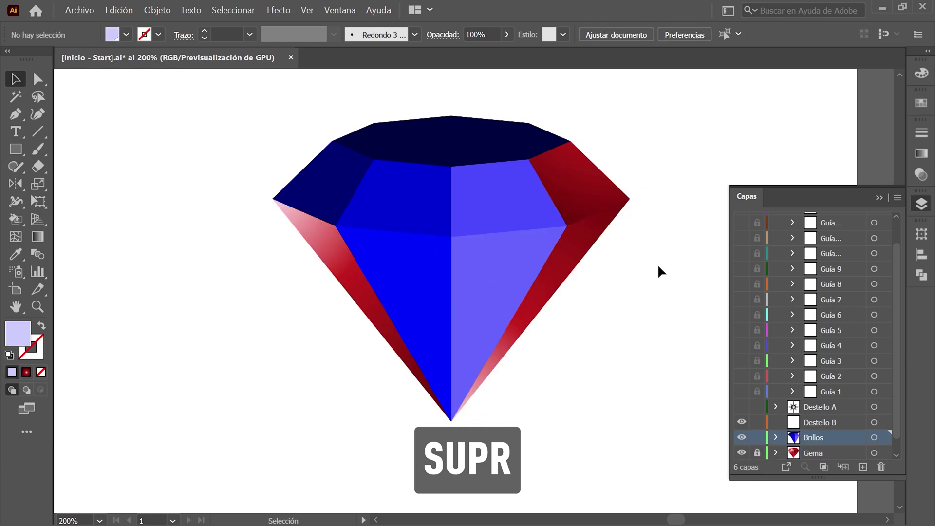
left_click_drag(15, 149, 139, 184)
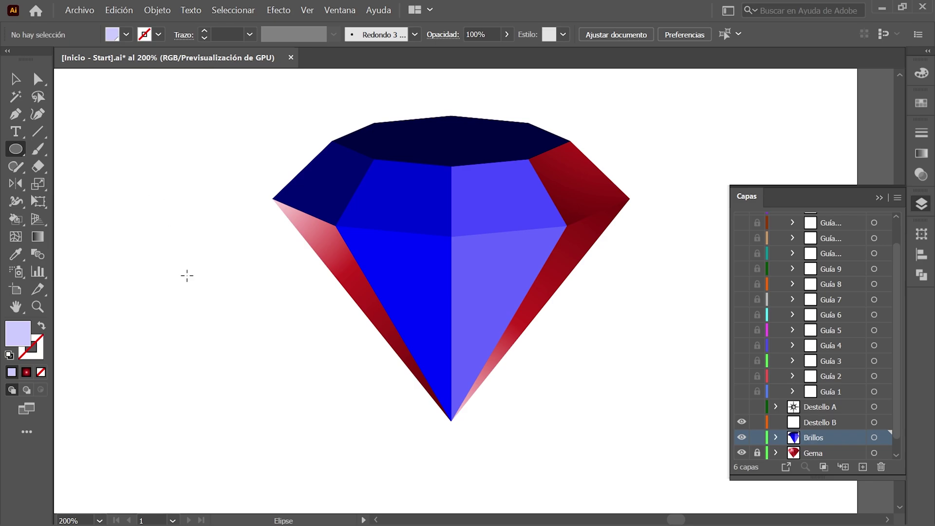
key("ctrl+0")
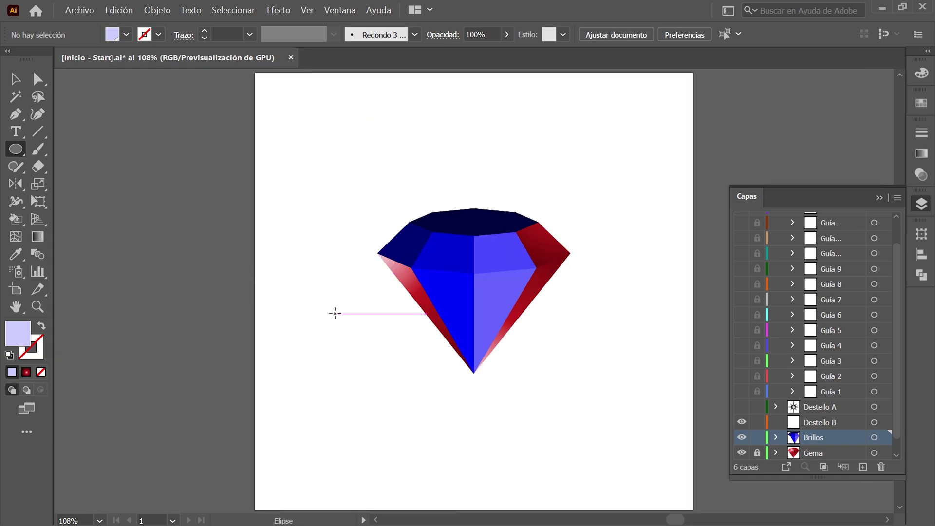
Step: Create a 380 × 556 px ellipse
left_click(335, 313)
left_click_drag(660, 67, 150, 78)
type("3")
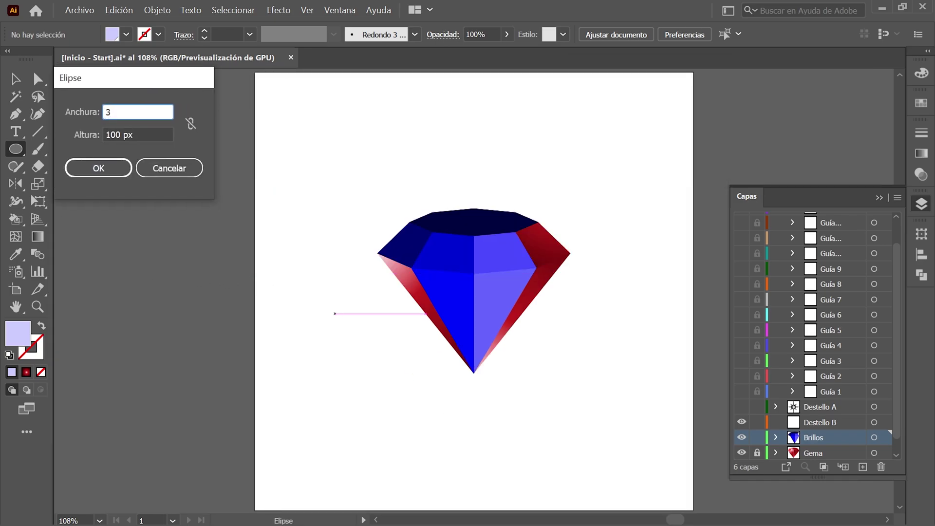
type("80")
key("Tab")
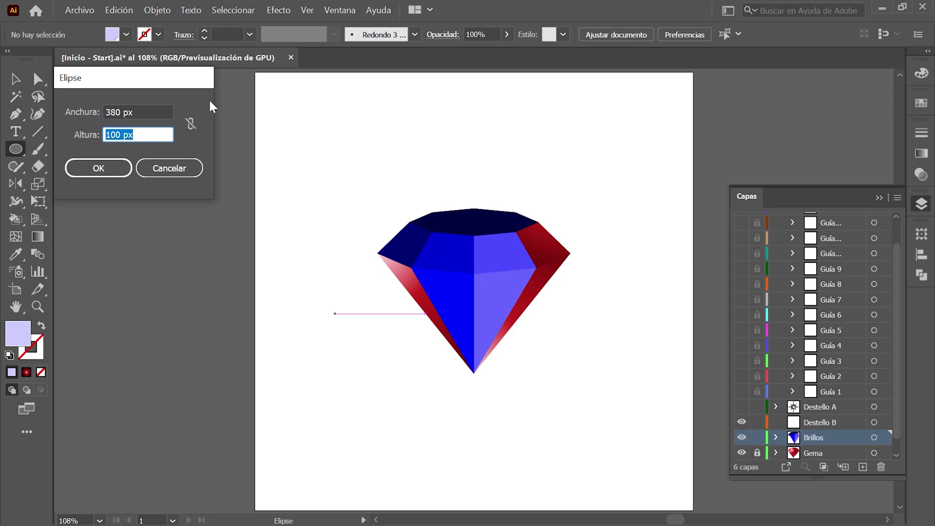
type("556")
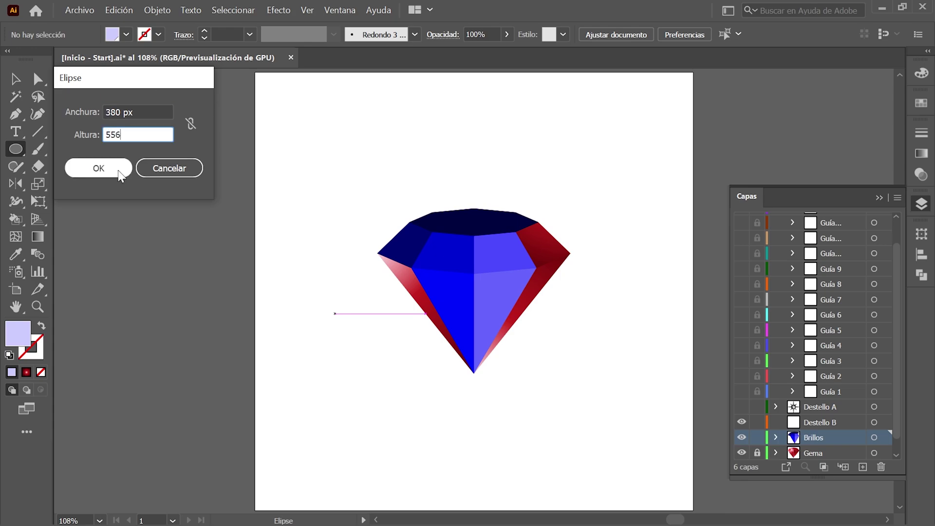
left_click(118, 174)
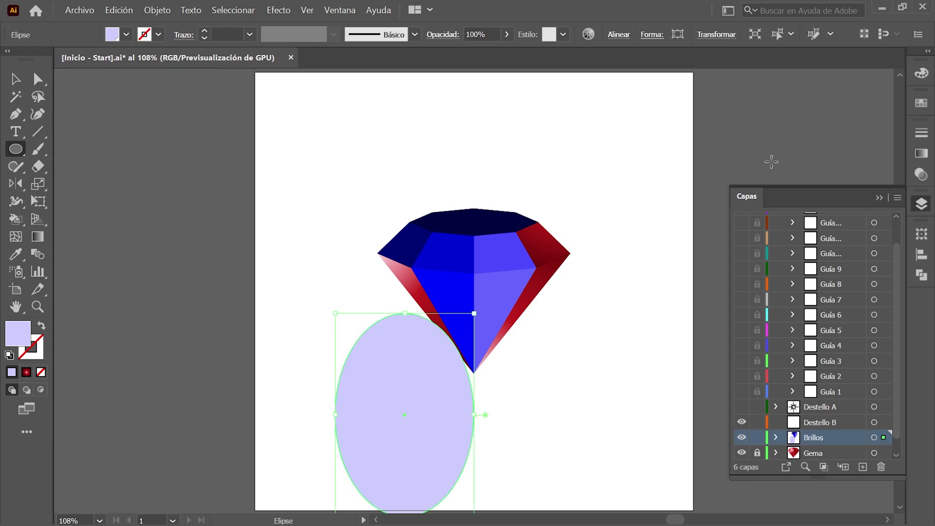
Step: Position the ellipse by its centre at X 776 px, Y 236 px
left_click(923, 237)
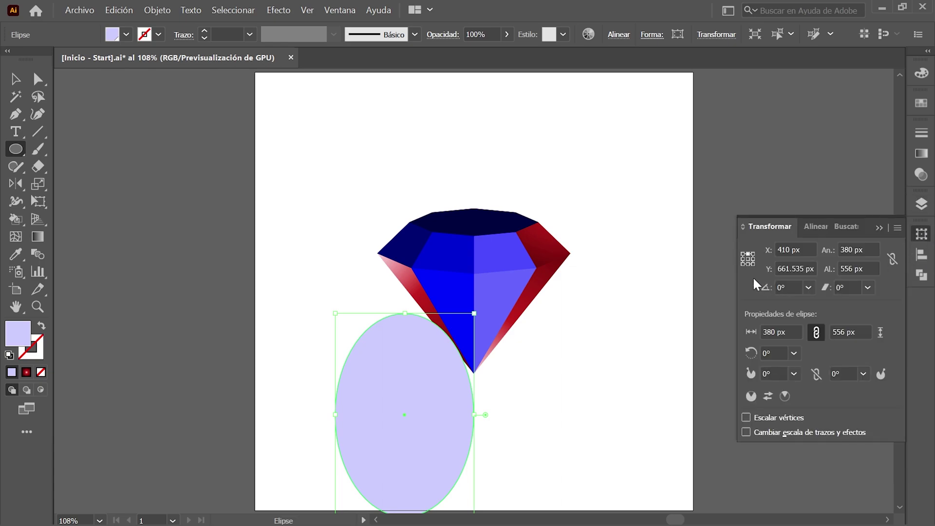
left_click(748, 259)
left_click(748, 259)
type("776")
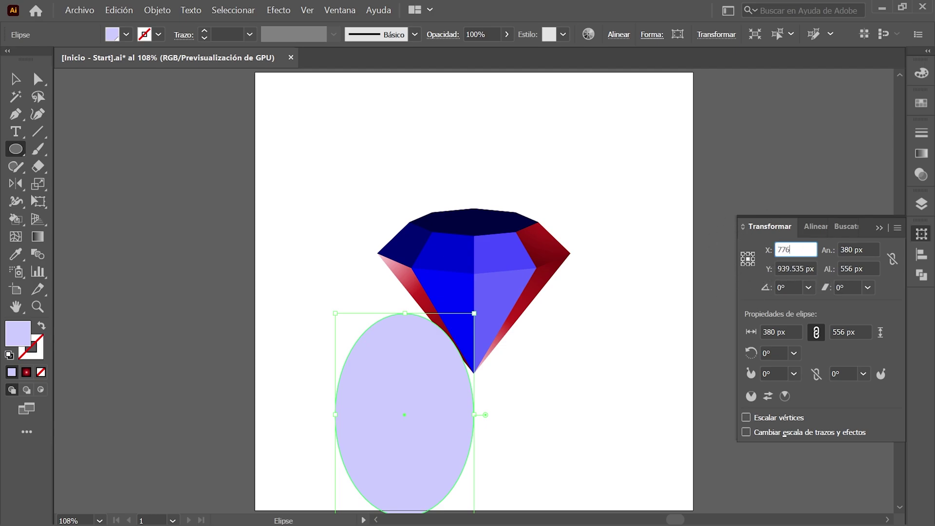
key("Tab")
type("236")
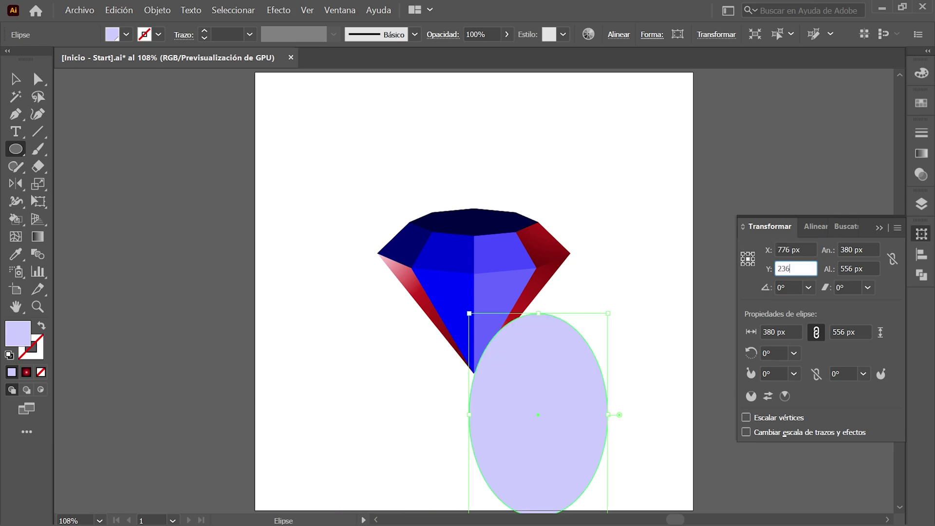
key("Return")
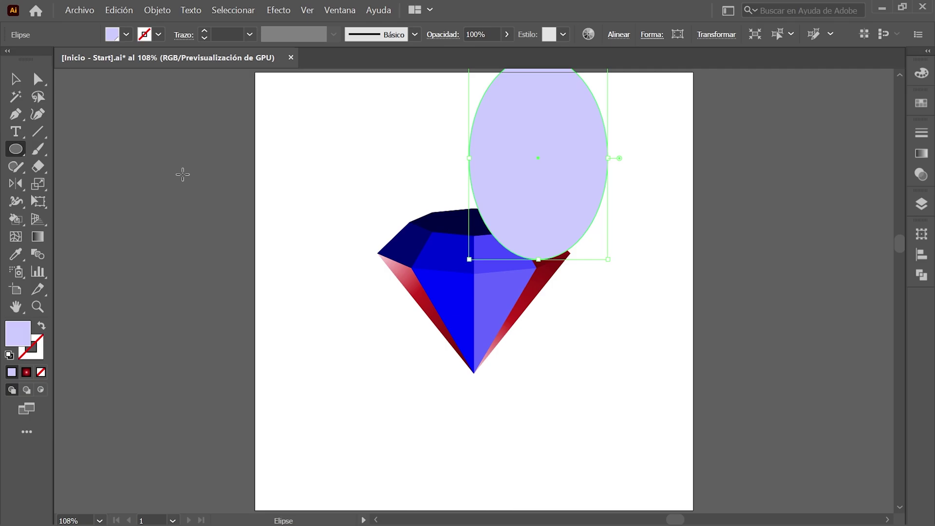
Step: Bring up the Move settings via Objeto > Transformar > Mover
left_click(161, 14)
left_click(264, 30)
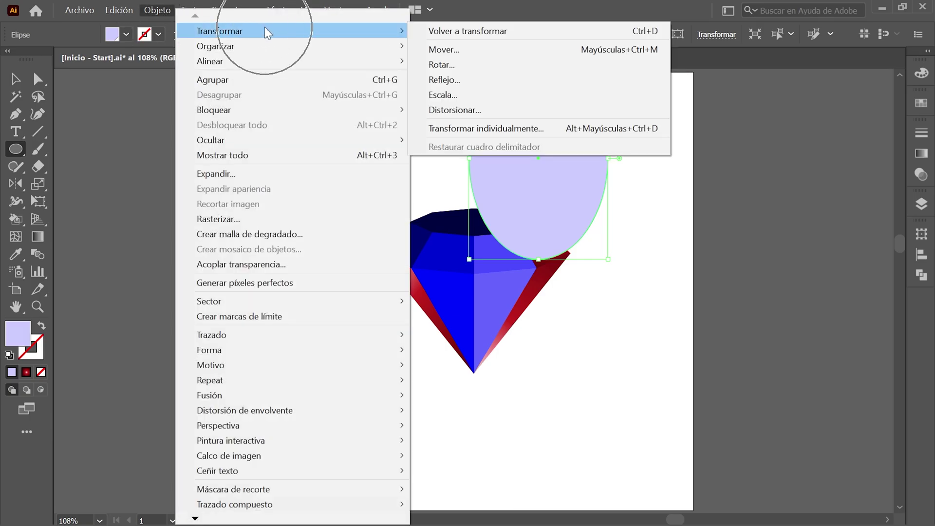
left_click(496, 49)
Step: Place a copy of the ellipse moved 283 px at a -146° angle
key("Tab")
key("Tab")
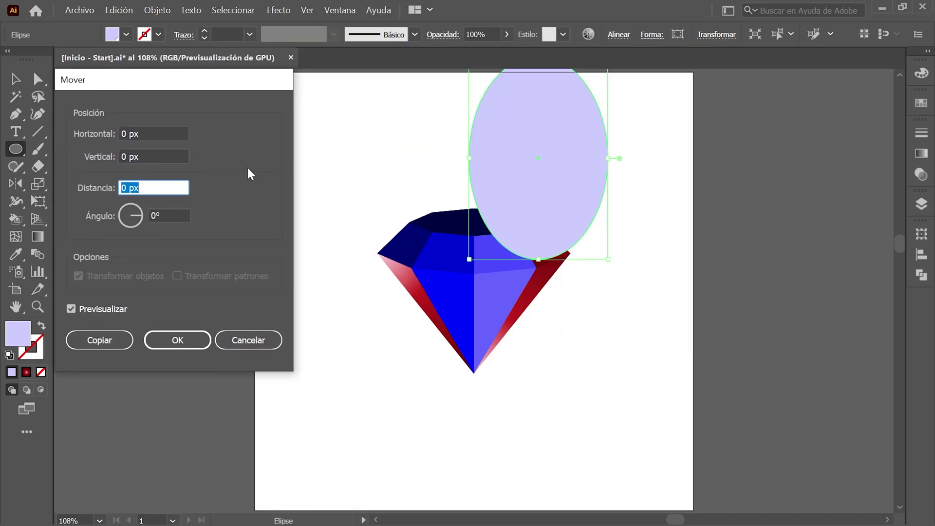
type("283")
key("Tab")
type("-146")
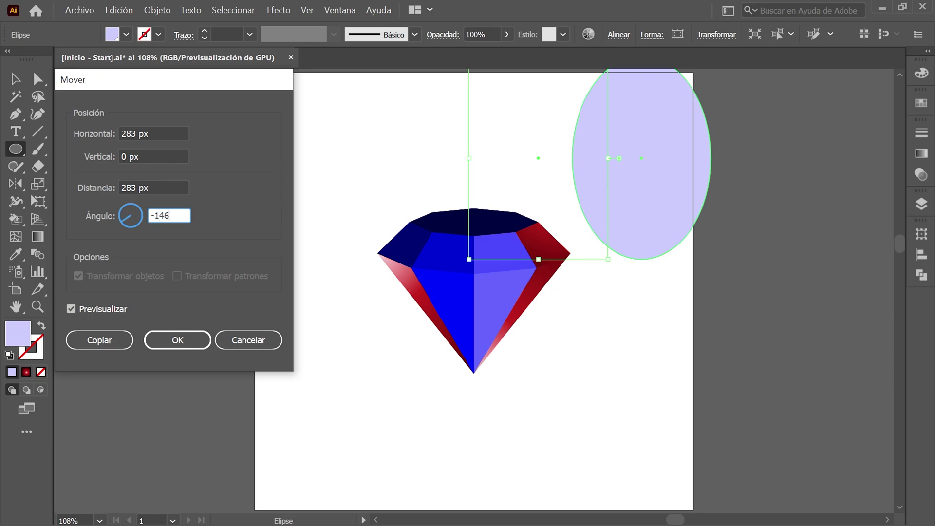
left_click(99, 340)
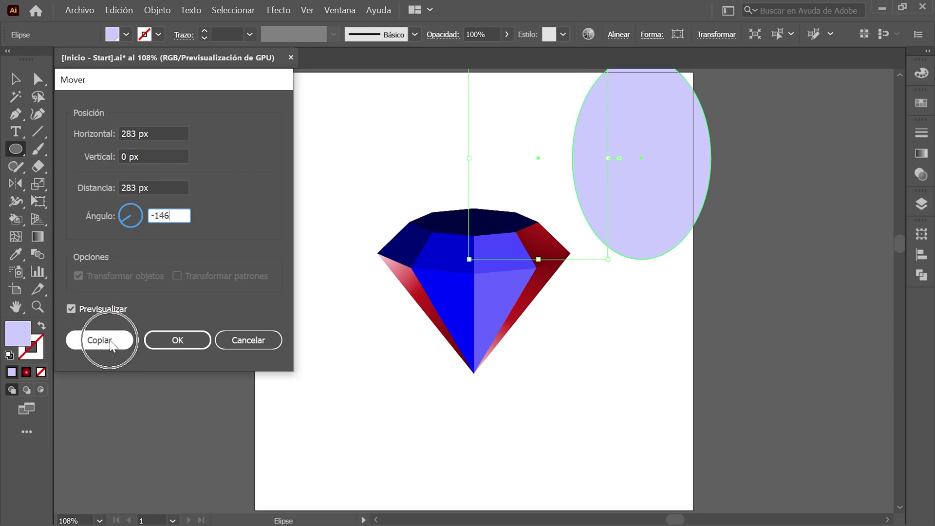
Step: Narrow the copy to 37 px wide and rotate it 58°, then reselect the large ellipse
left_click(921, 235)
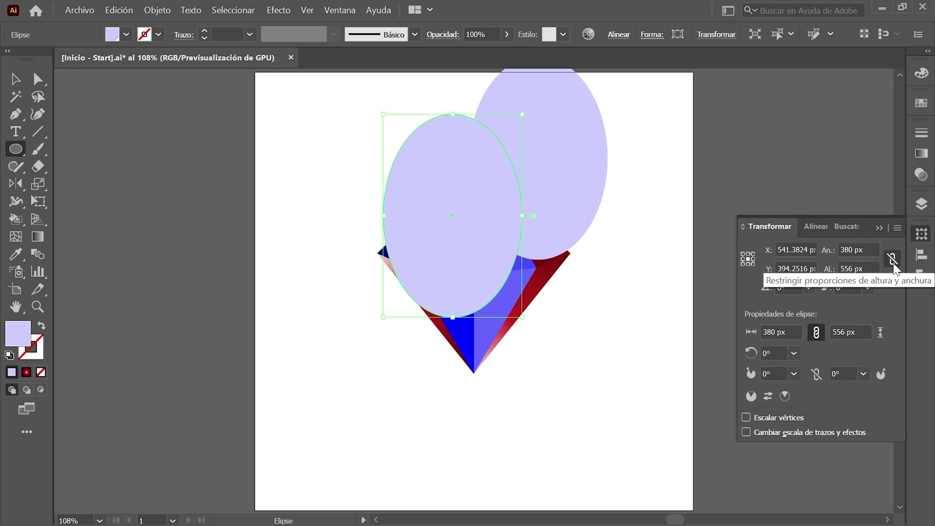
left_click(893, 262)
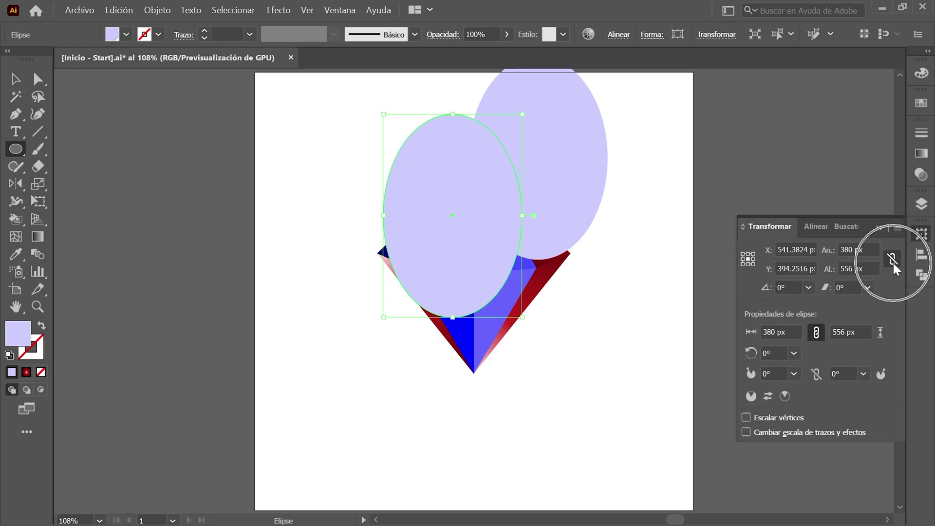
left_click(858, 250)
type("37")
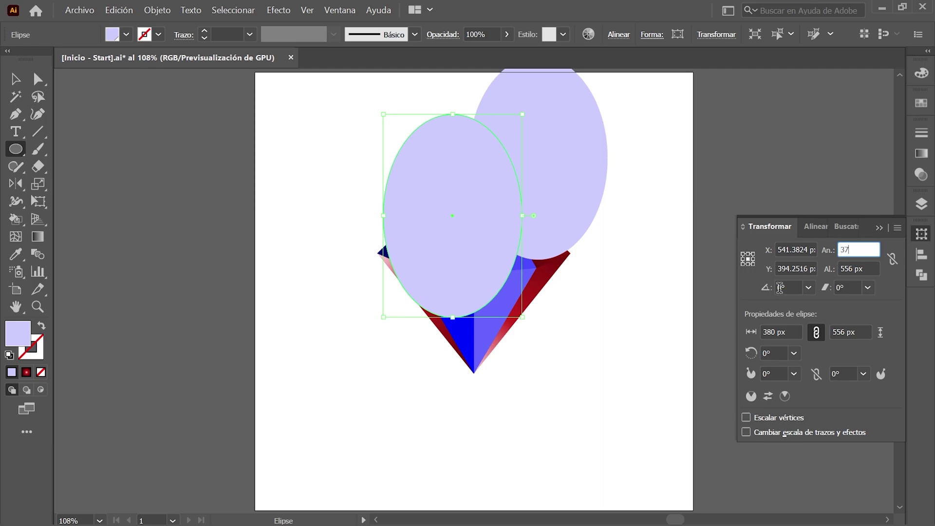
key("Tab")
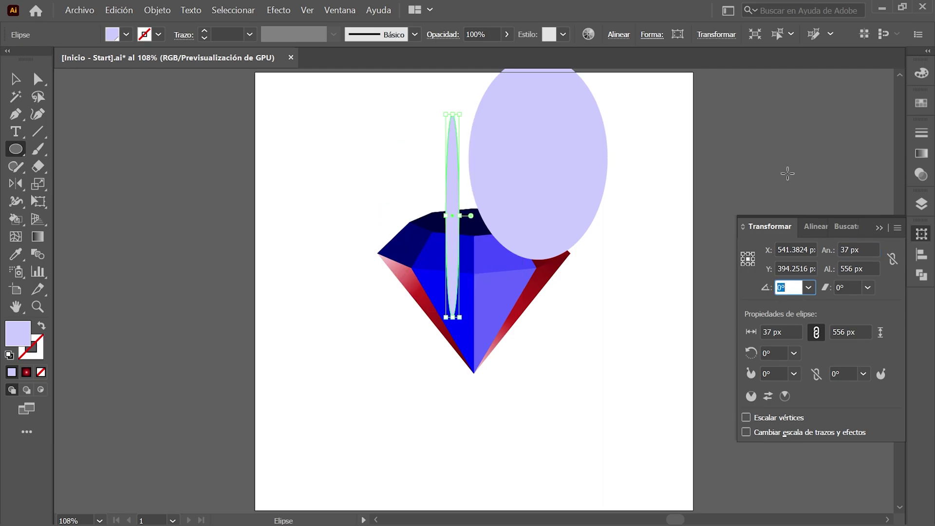
left_click(784, 287)
type("58")
key("Return")
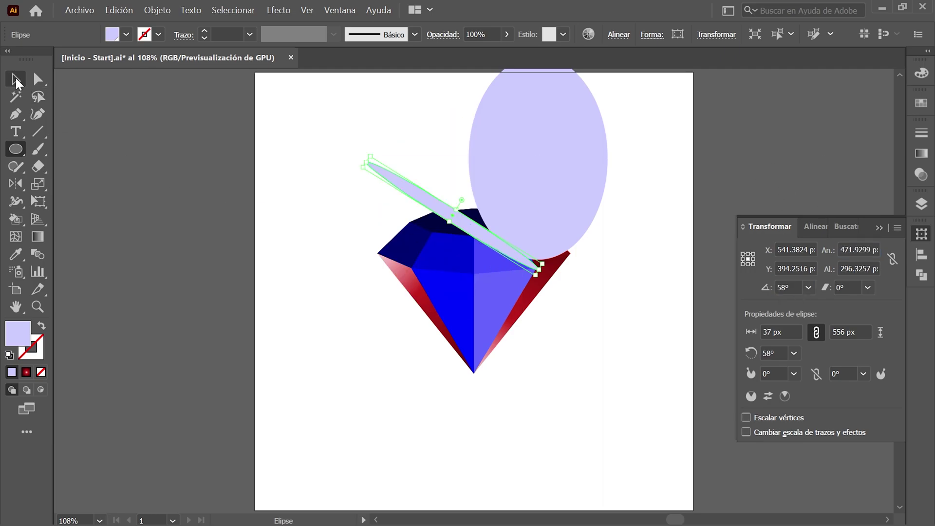
left_click(16, 80)
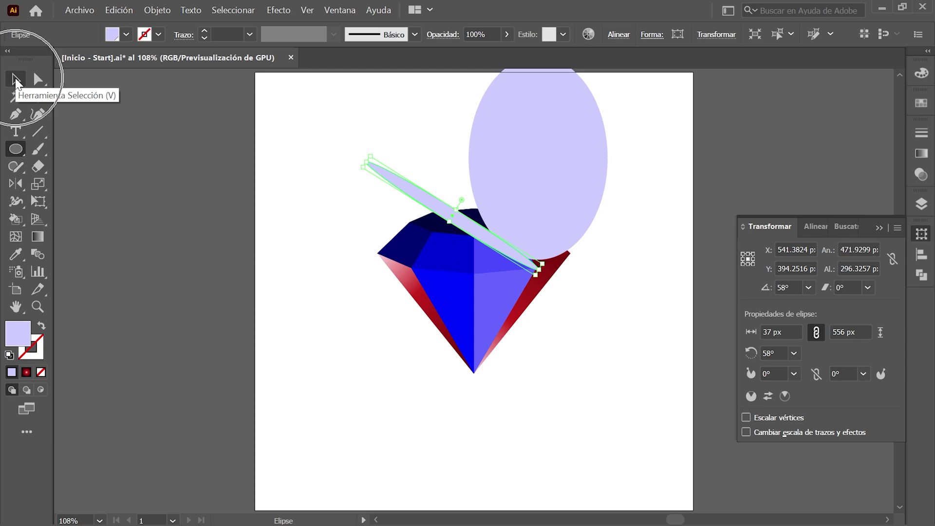
left_click(539, 157)
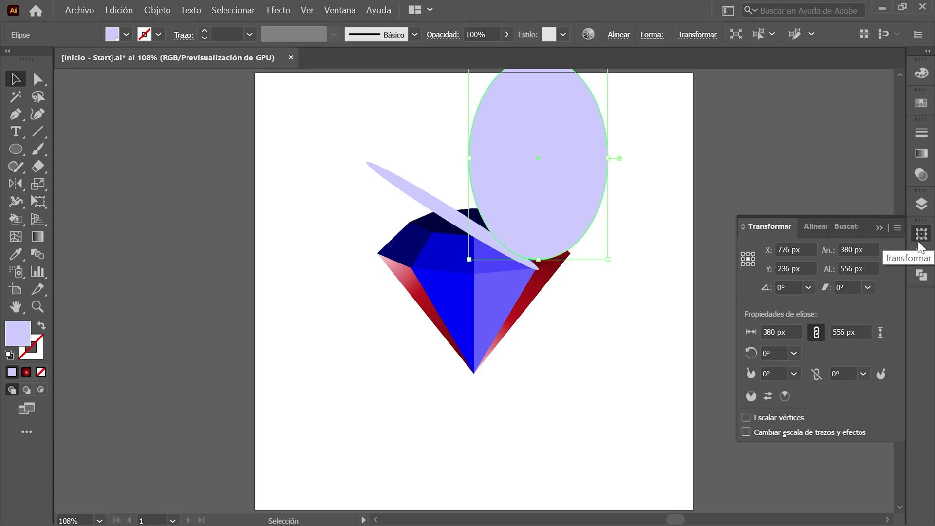
Step: Rotate the large ellipse 65°
left_click(786, 288)
type("65")
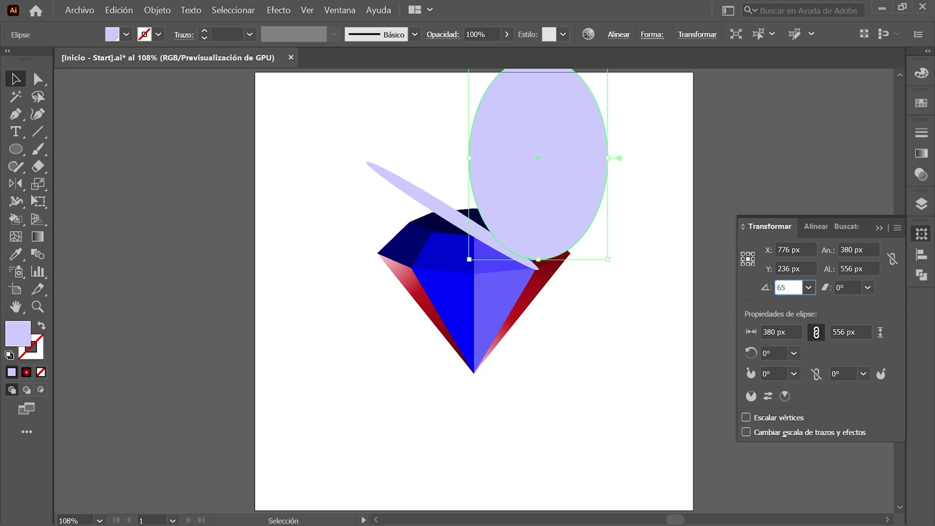
key("Return")
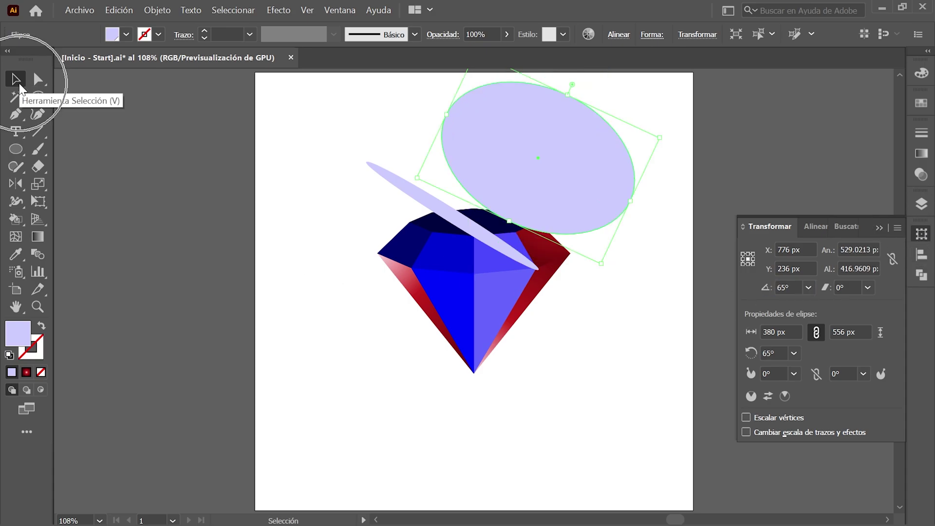
Step: Subtract both ellipses from the top facet with Pathfinder Minus Front
key("shift")
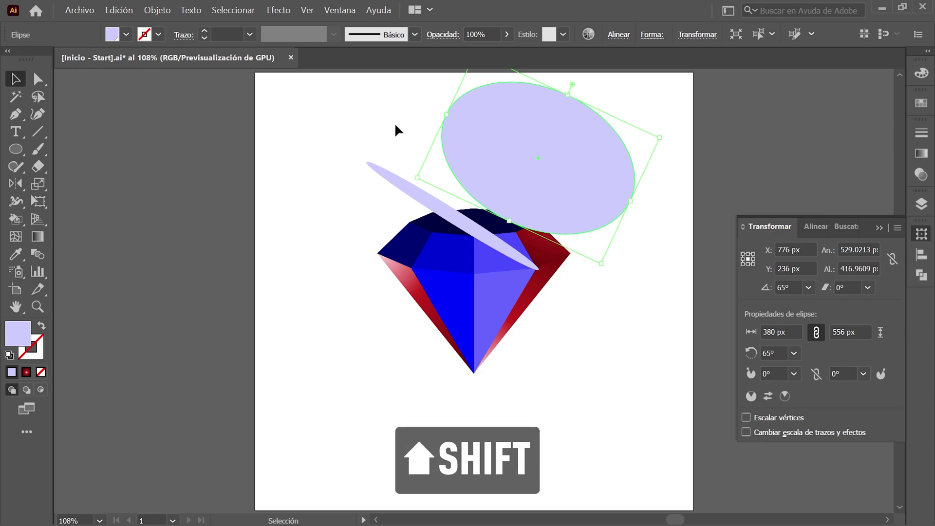
left_click(400, 180, "shift")
left_click(428, 224, "shift")
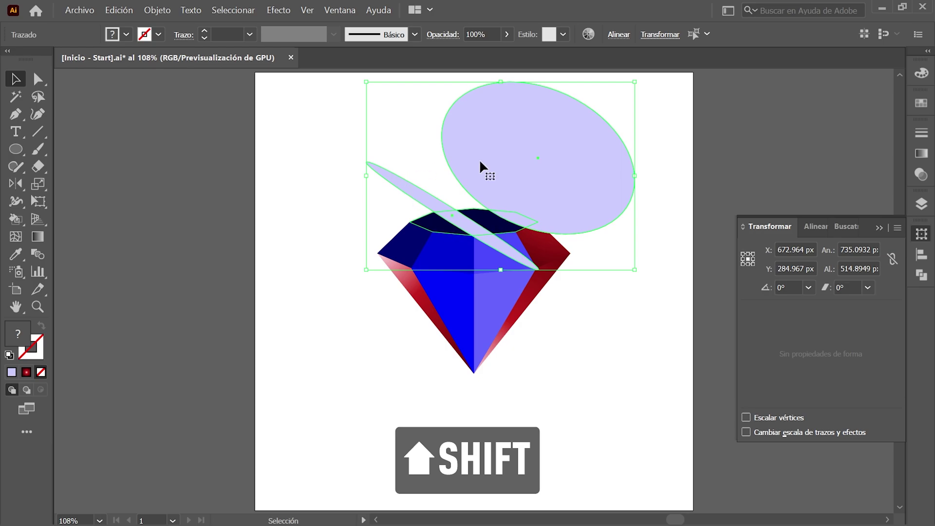
left_click(921, 275)
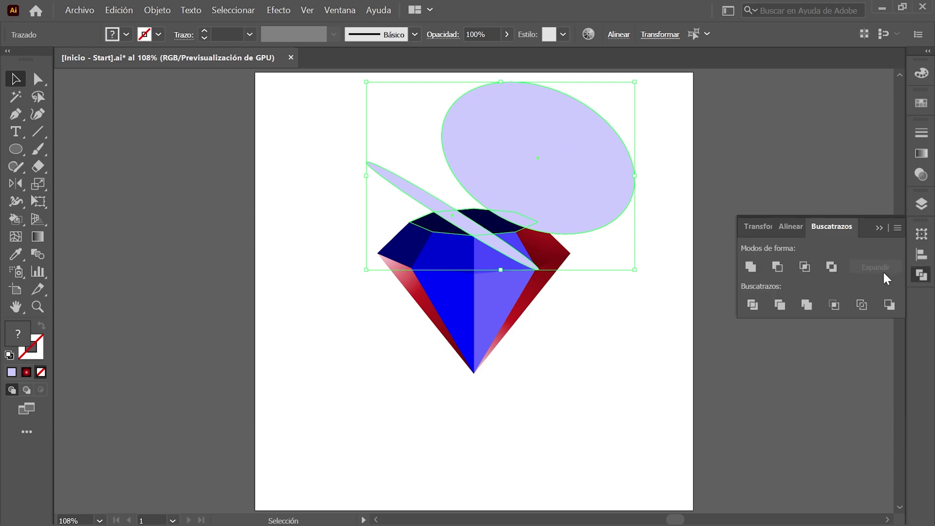
left_click(778, 267)
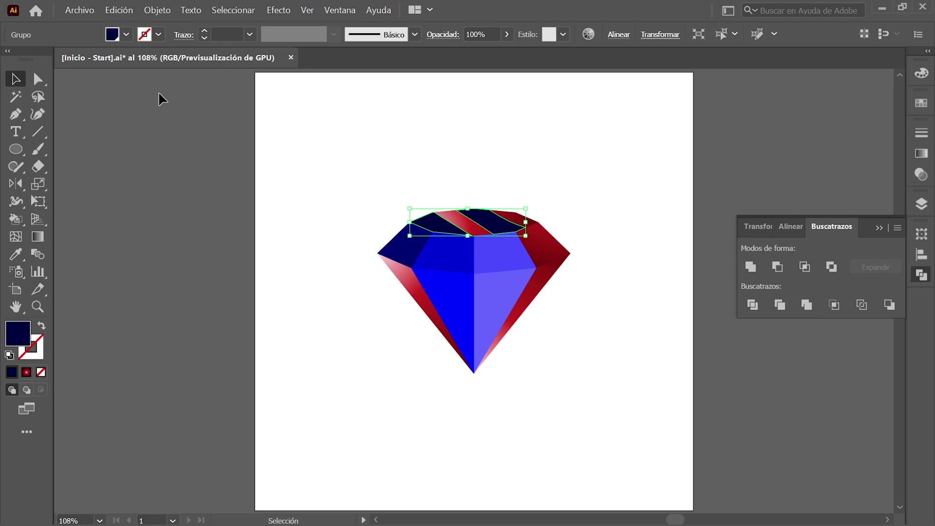
Step: Ungroup the cut top facet and select only its dark top-left piece
left_click(162, 8)
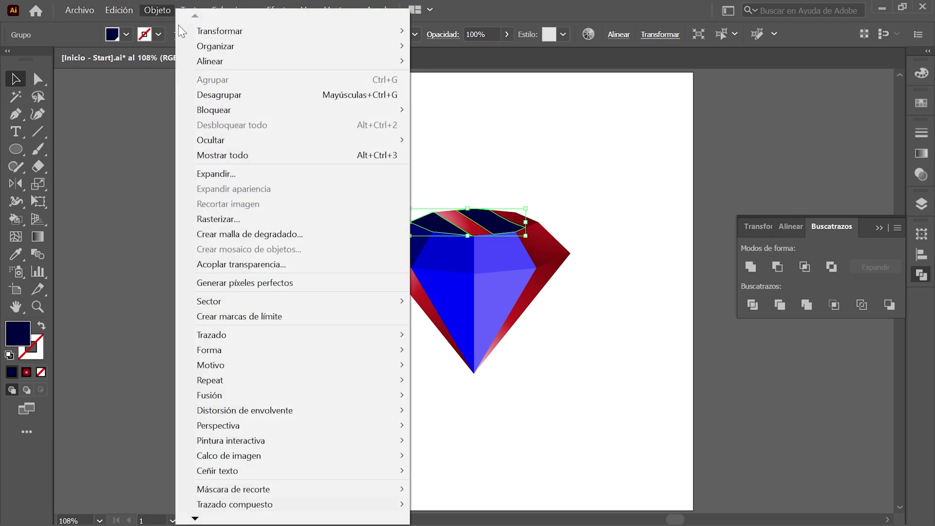
left_click(273, 92)
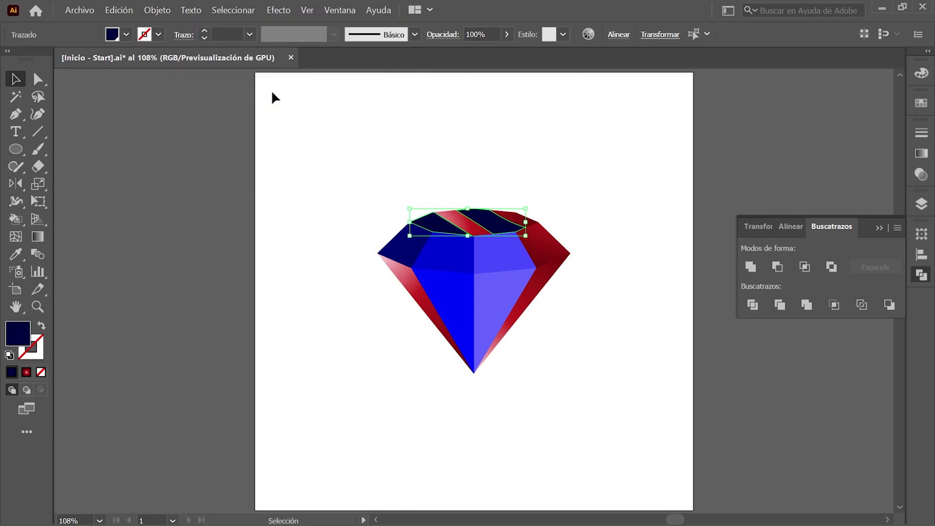
left_click(244, 10)
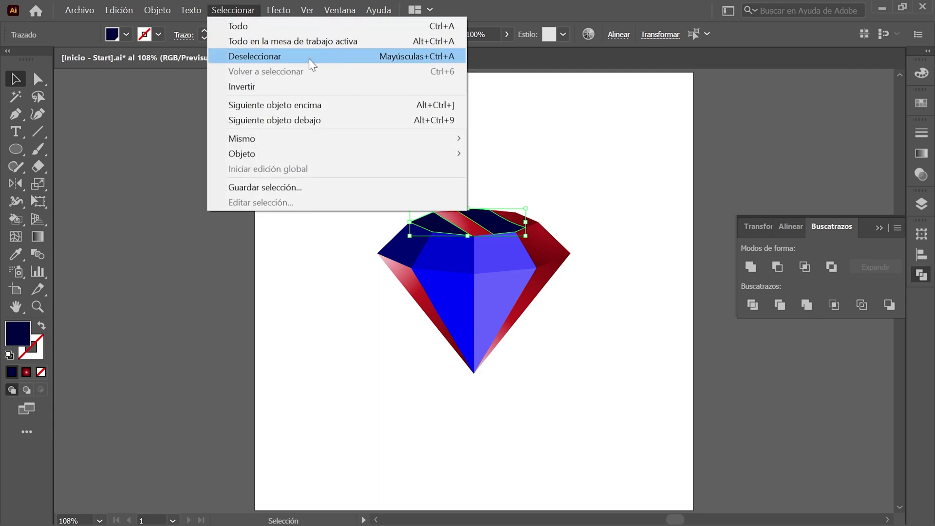
left_click(309, 59)
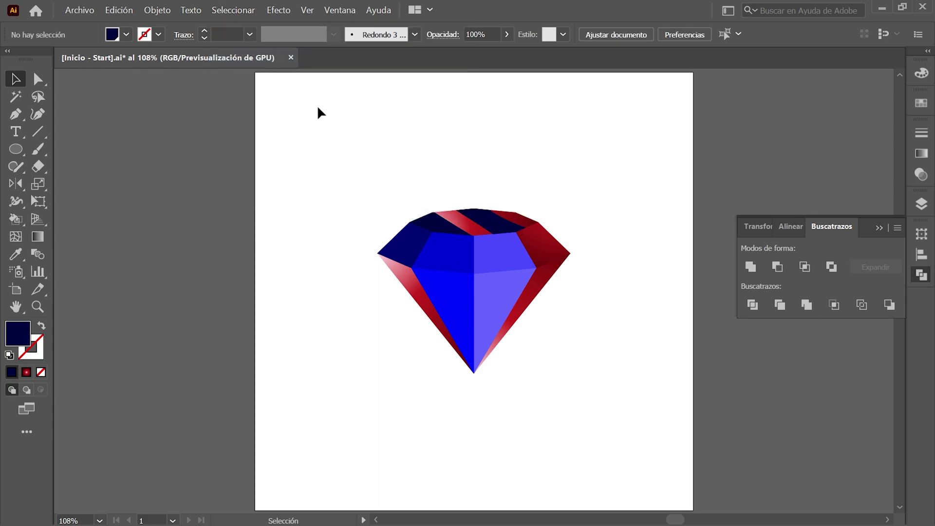
left_click(15, 78)
left_click(438, 222)
Step: Apply the Brillo B gradient to the dark top-left facet piece
left_click(921, 153)
left_click(757, 153)
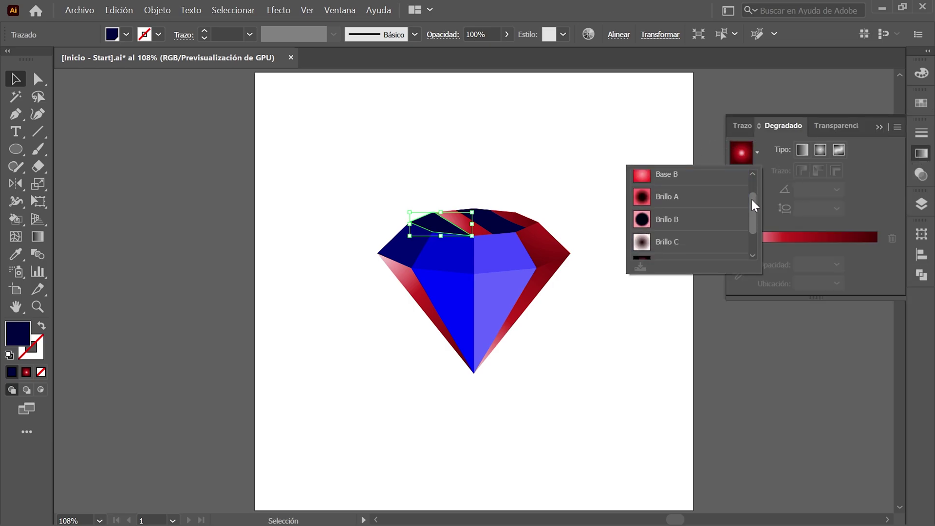
left_click(727, 220)
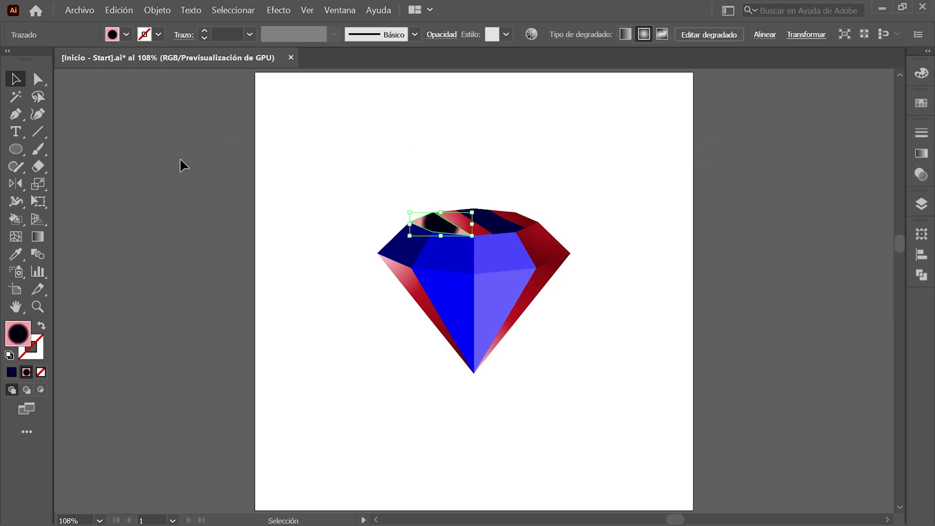
left_click(921, 204)
Step: Show the Guía 10 guide and redirect the gradient across the facet toward it
scroll(744, 273, "up", 1)
left_click_drag(728, 279, 698, 280)
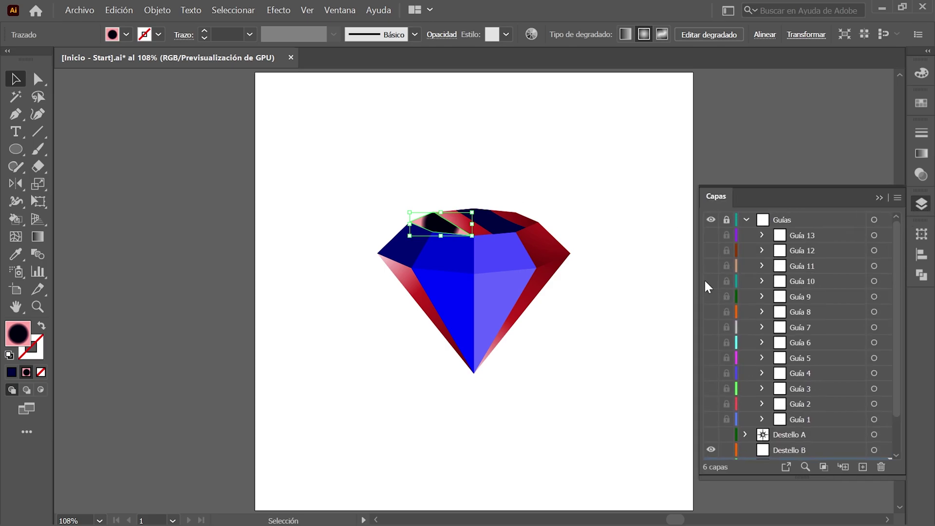
left_click(711, 281)
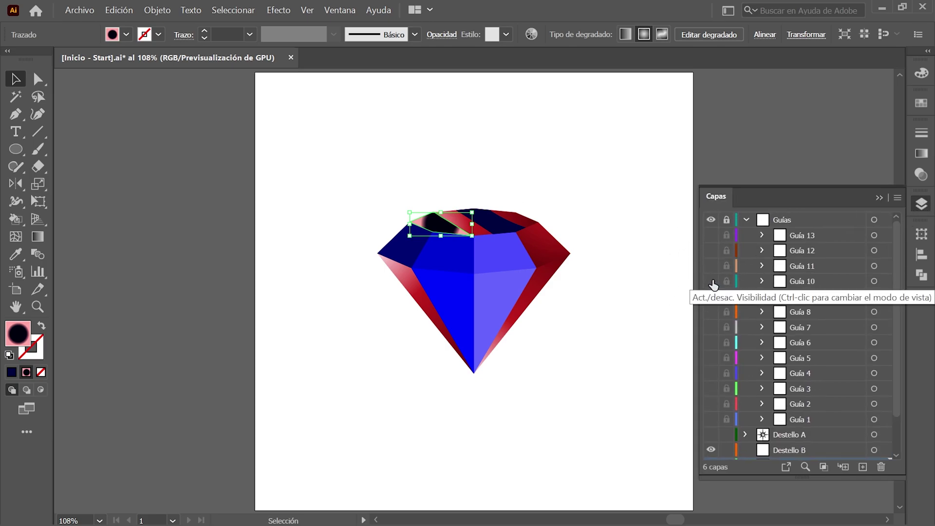
left_click(921, 204)
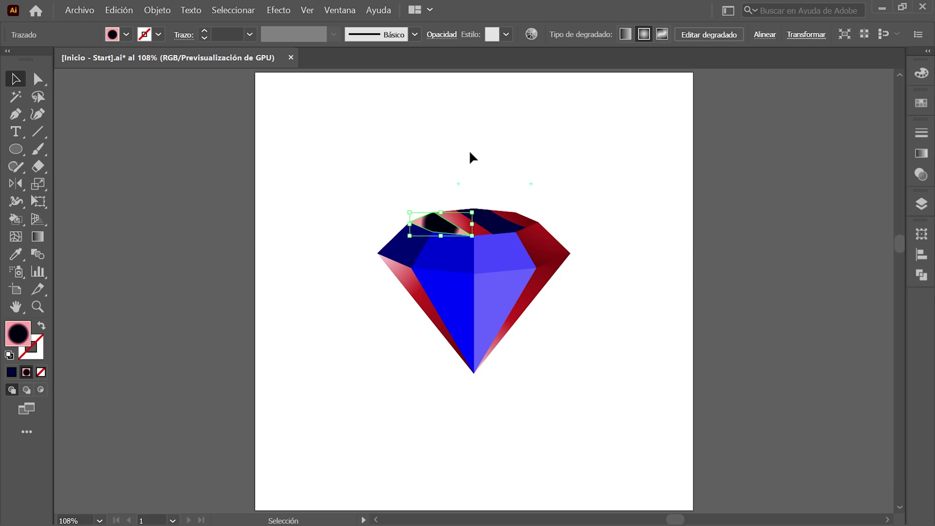
left_click(37, 236)
scroll(575, 230, "up", 3)
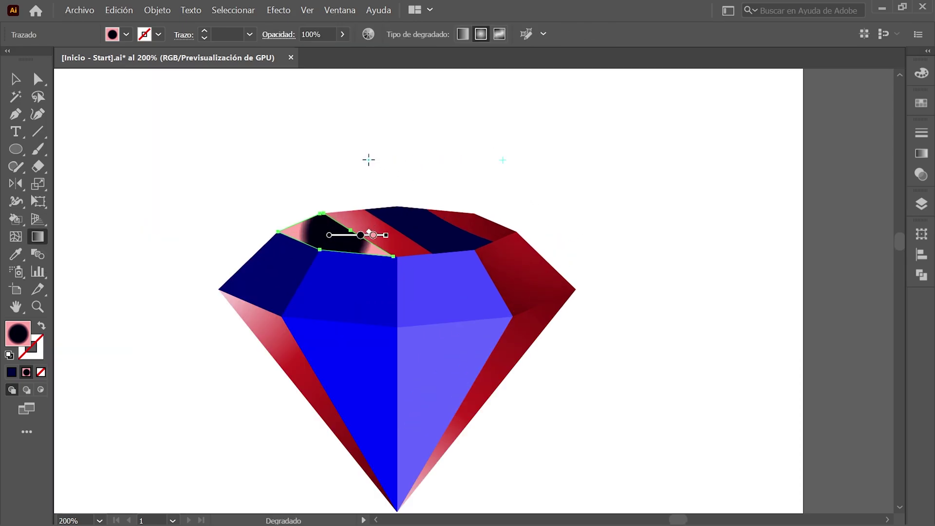
left_click_drag(369, 159, 502, 160)
Step: Blend the facet in Trama mode at 95% opacity
key("ctrl+0")
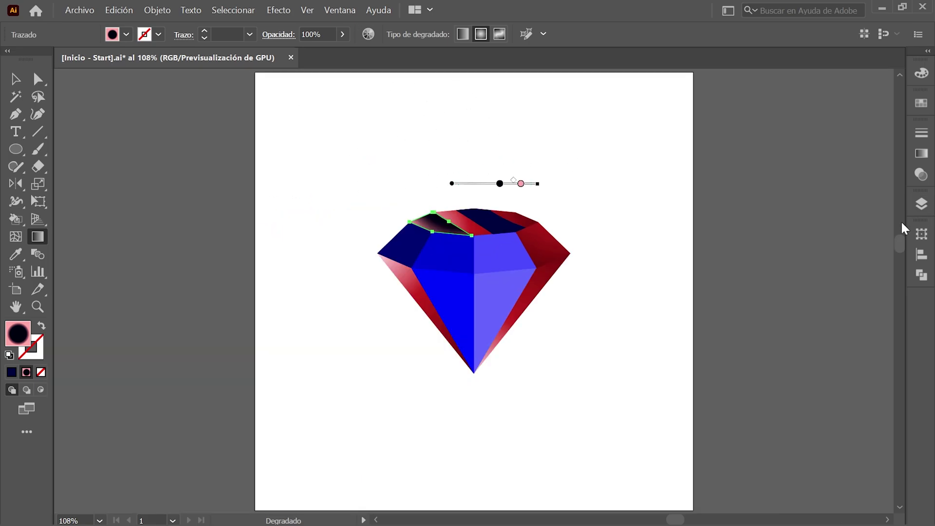
left_click(921, 175)
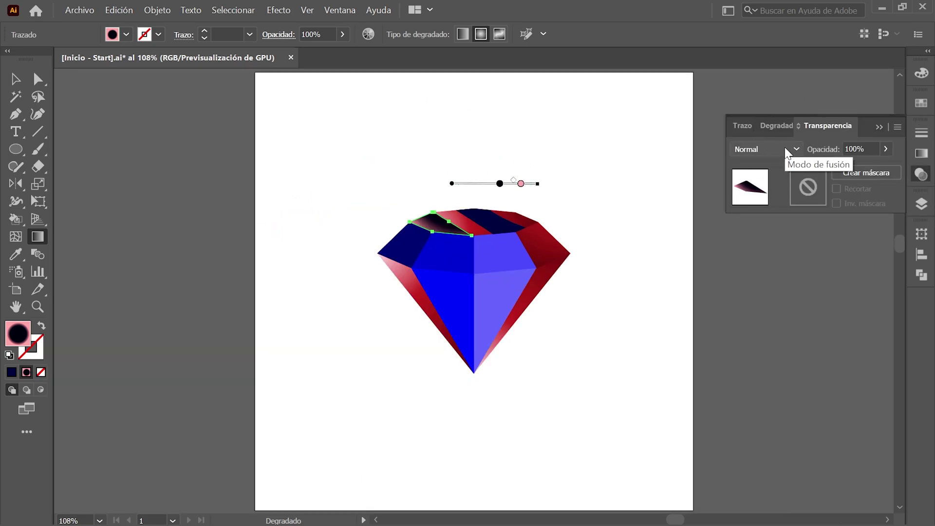
left_click(786, 150)
left_click(781, 249)
left_click(858, 149)
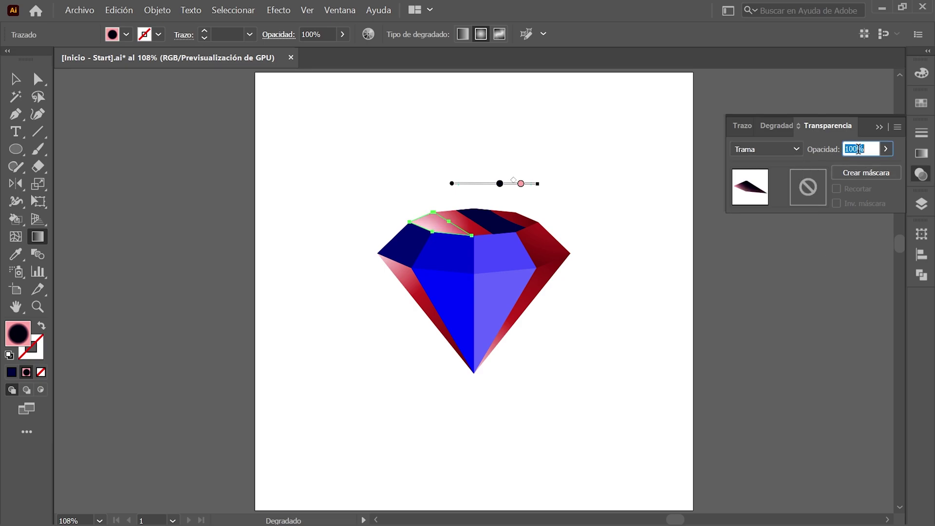
type("95")
key("Return")
Step: Make the Guía 11 guide points visible
left_click(921, 204)
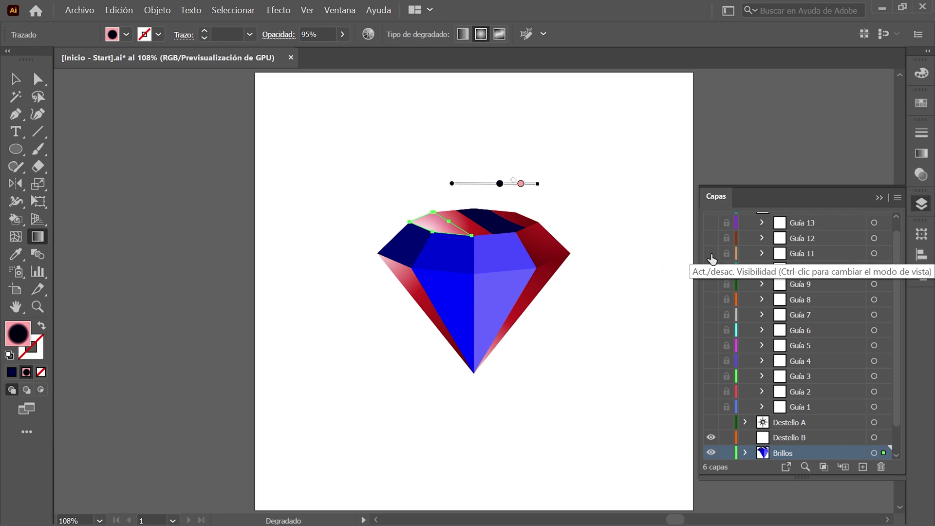
left_click(711, 254)
left_click(711, 254)
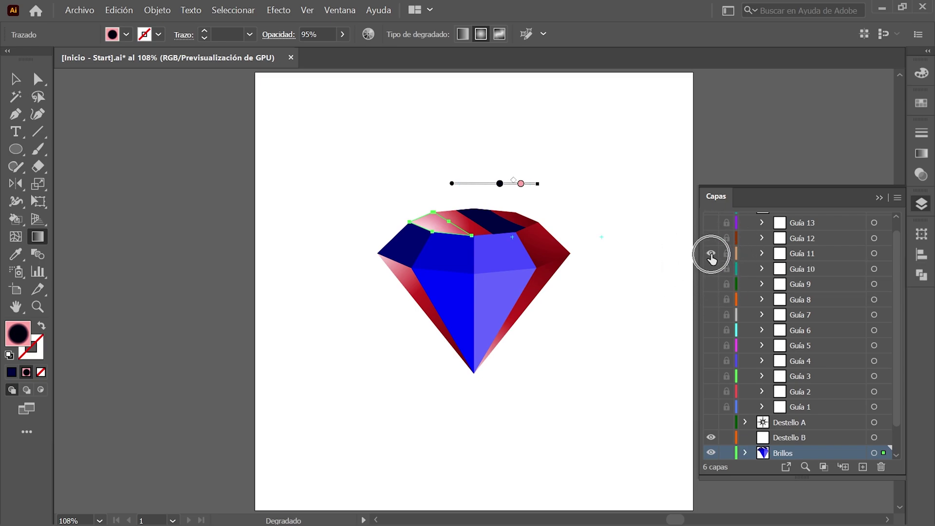
left_click(665, 191)
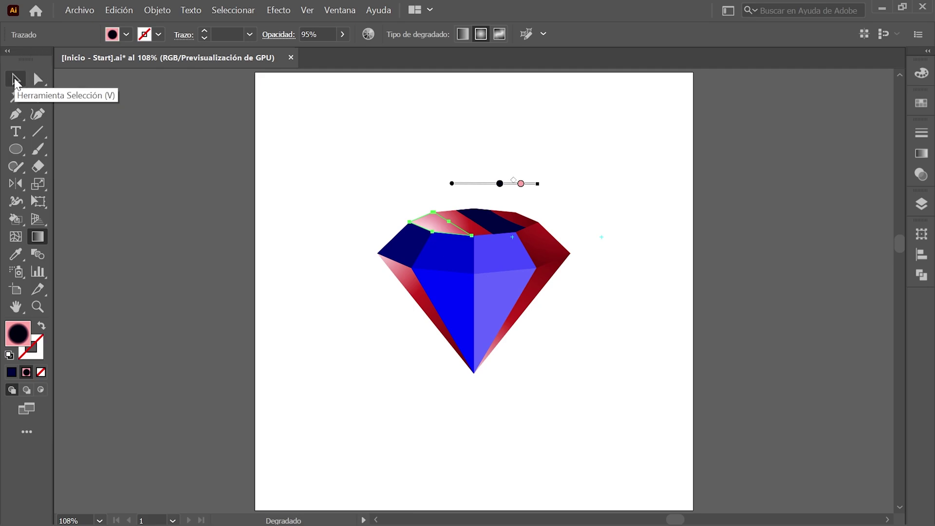
left_click(15, 79)
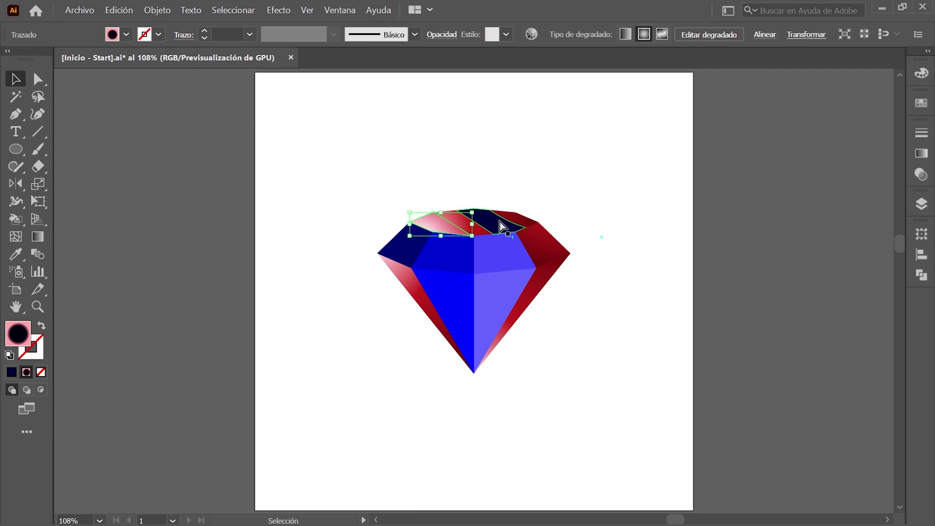
Step: Apply the Brillo A gradient to the dark navy top facet
left_click(501, 225)
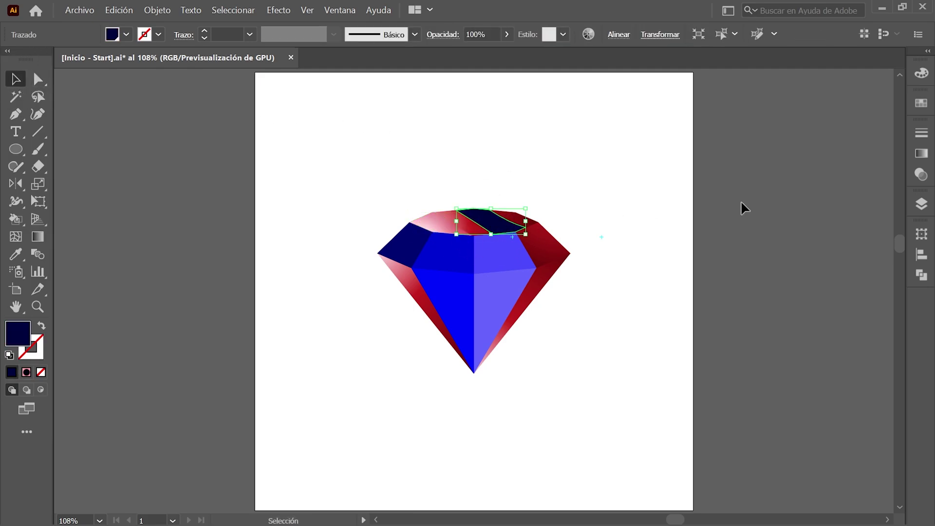
left_click(921, 155)
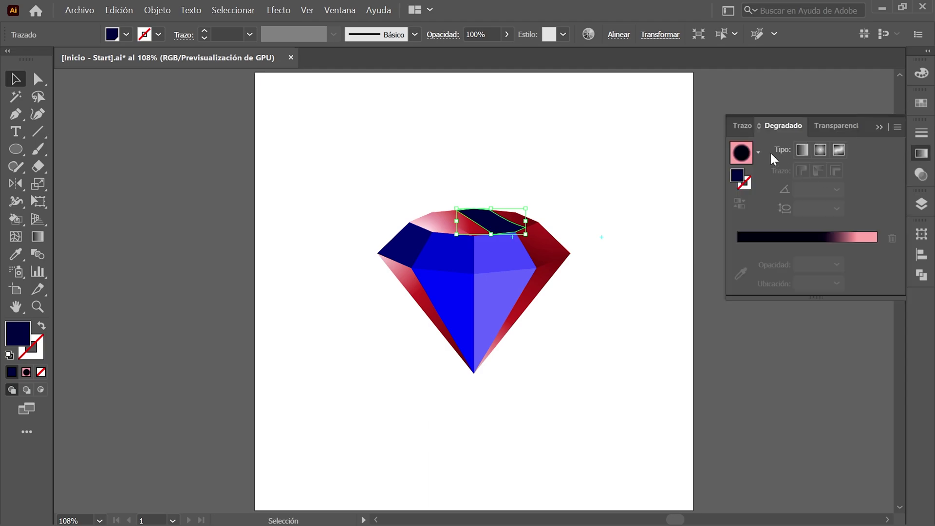
left_click(758, 151)
scroll(754, 213, "up", 2)
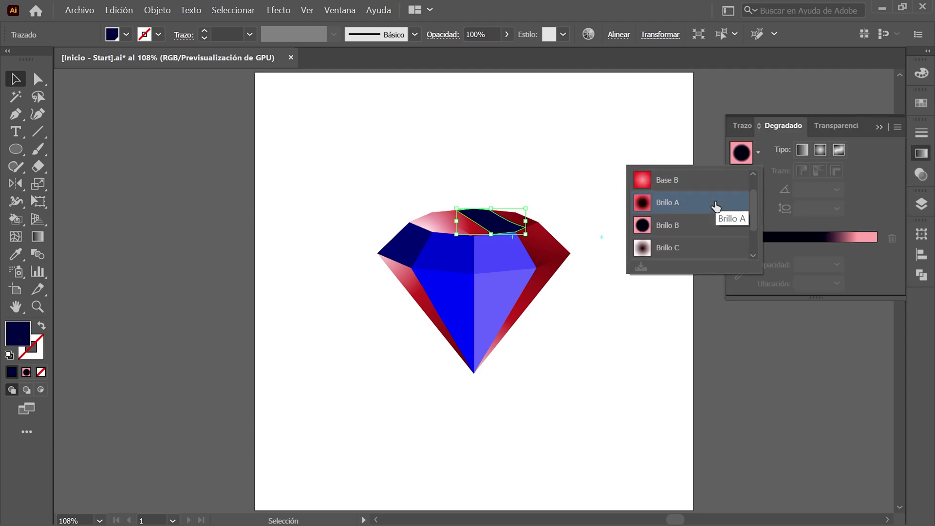
left_click(715, 203)
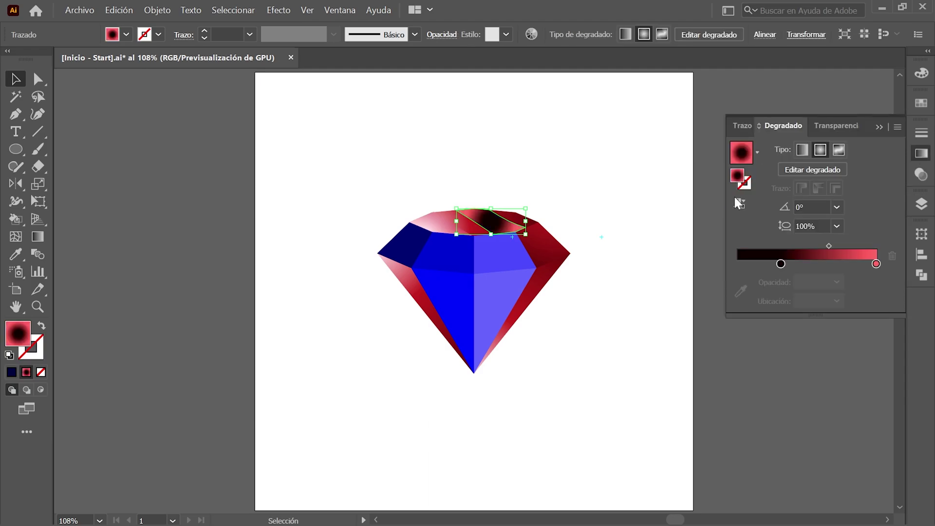
Step: Stretch the Brillo A gradient horizontally across the top facet
left_click(39, 237)
scroll(603, 251, "up", 2, "alt")
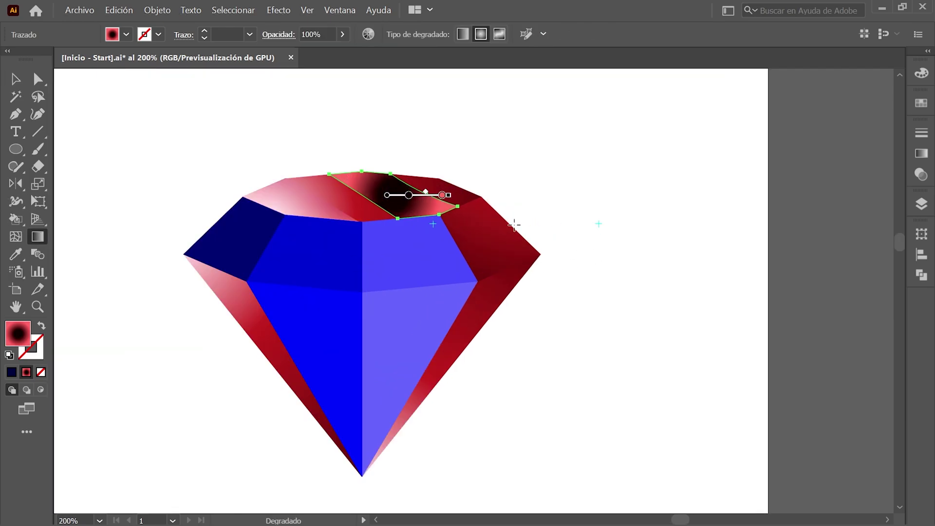
scroll(516, 226, "up", 1, "alt")
scroll(492, 230, "up", 1, "alt")
left_click_drag(382, 222, 718, 223)
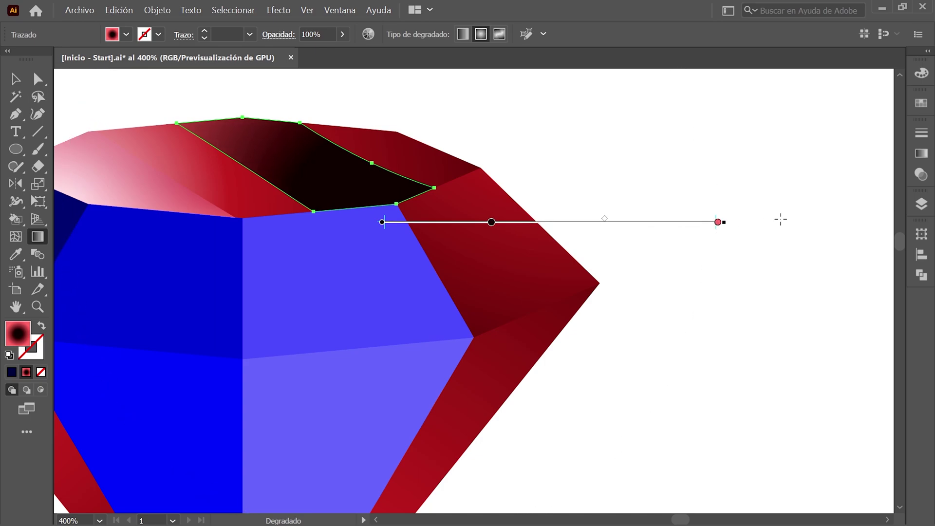
Step: Blend the top facet in Trama mode at 50% opacity
left_click(920, 174)
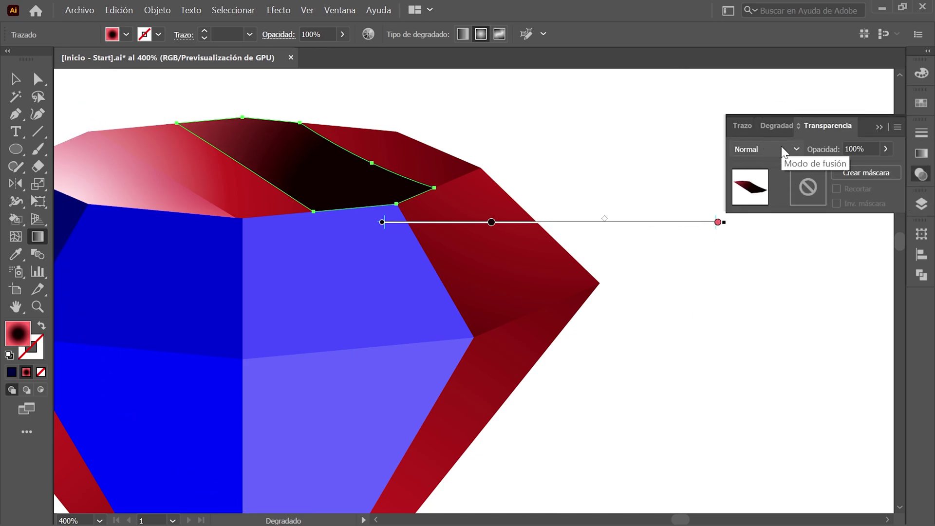
left_click(779, 149)
left_click(777, 251)
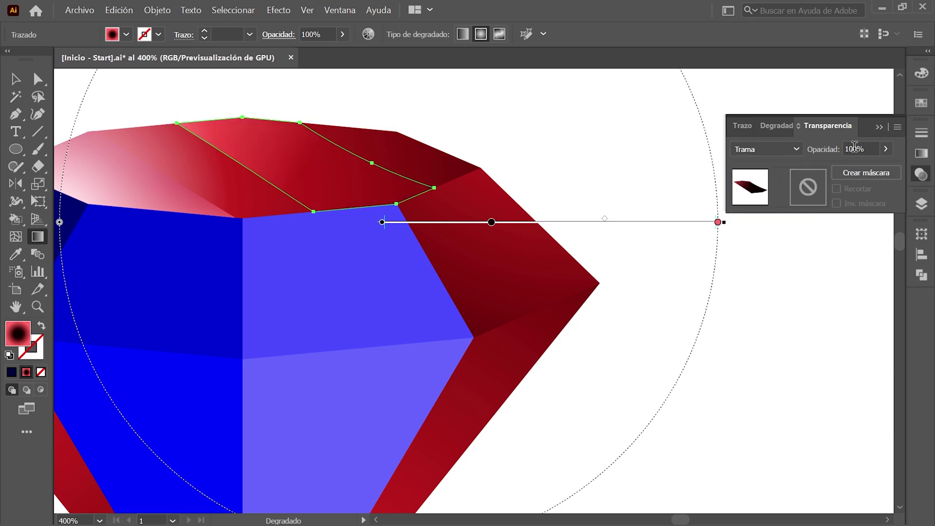
type("50")
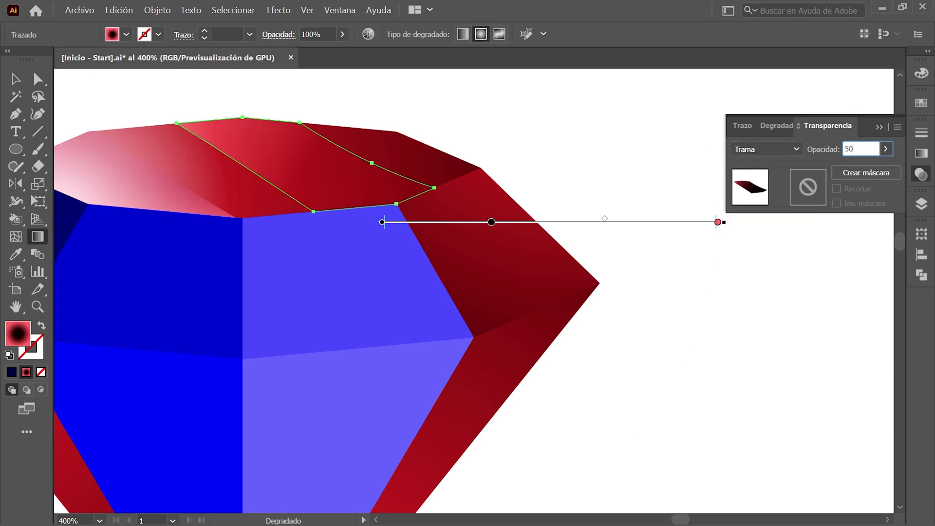
key("Return")
left_click(921, 203)
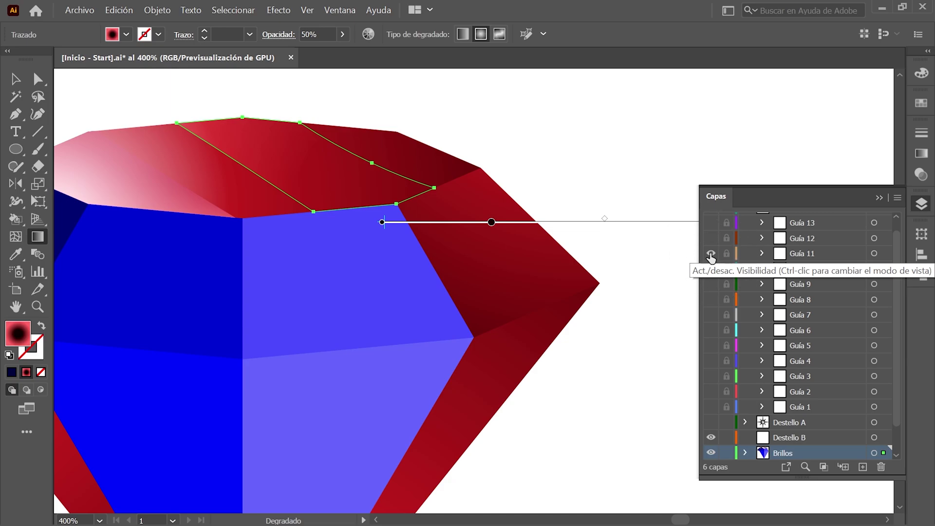
key("ctrl+0")
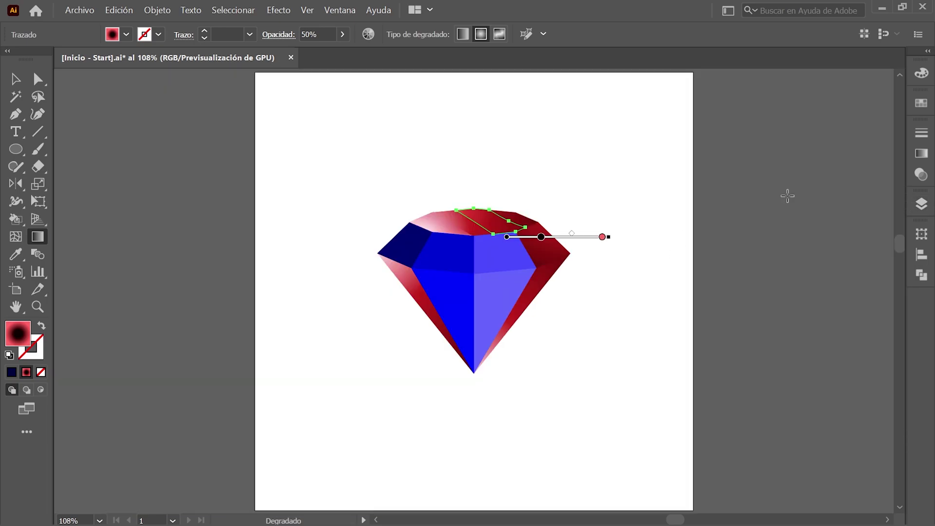
left_click(15, 79)
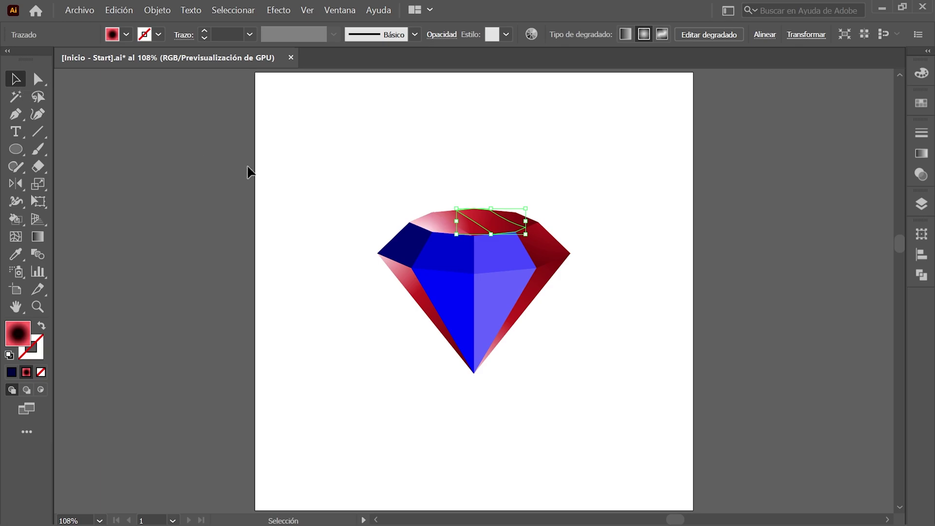
Step: Fill the dark blue upper-left facet with the pink FFB3B3 swatch
left_click(399, 247)
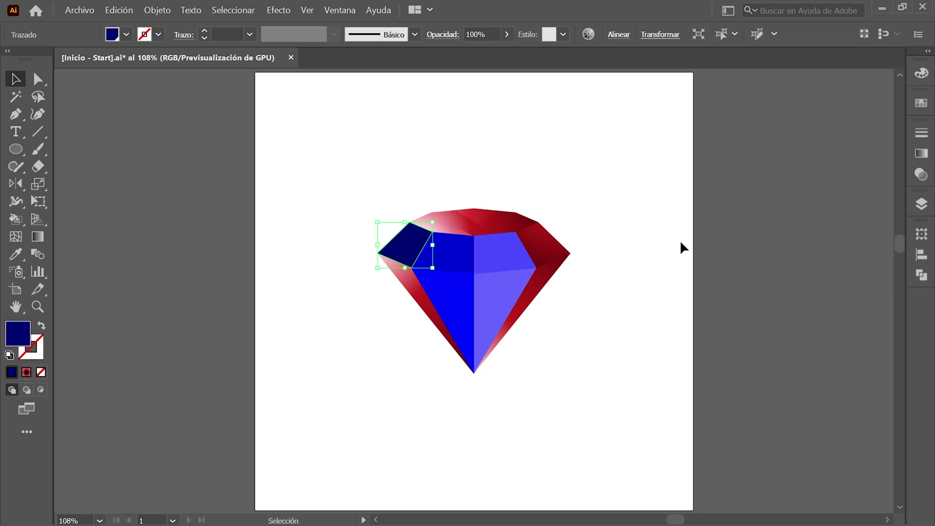
left_click(922, 103)
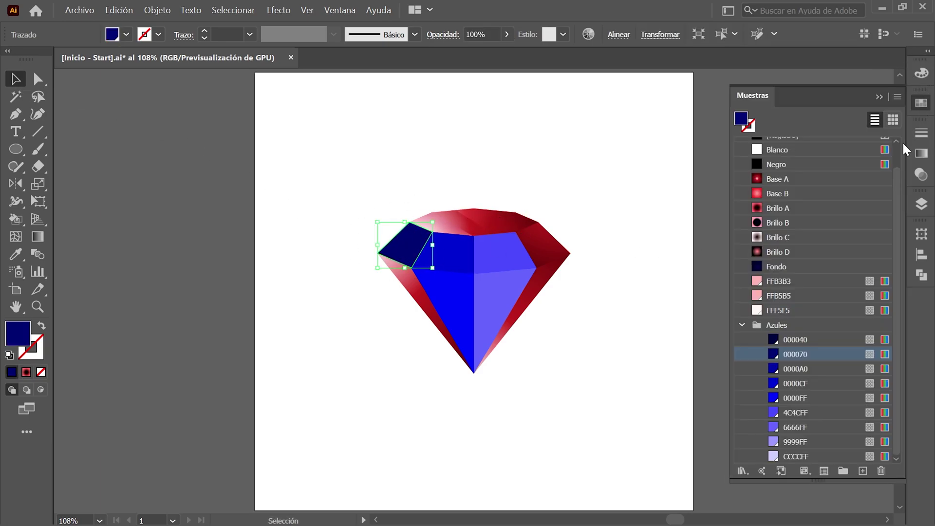
left_click(813, 282)
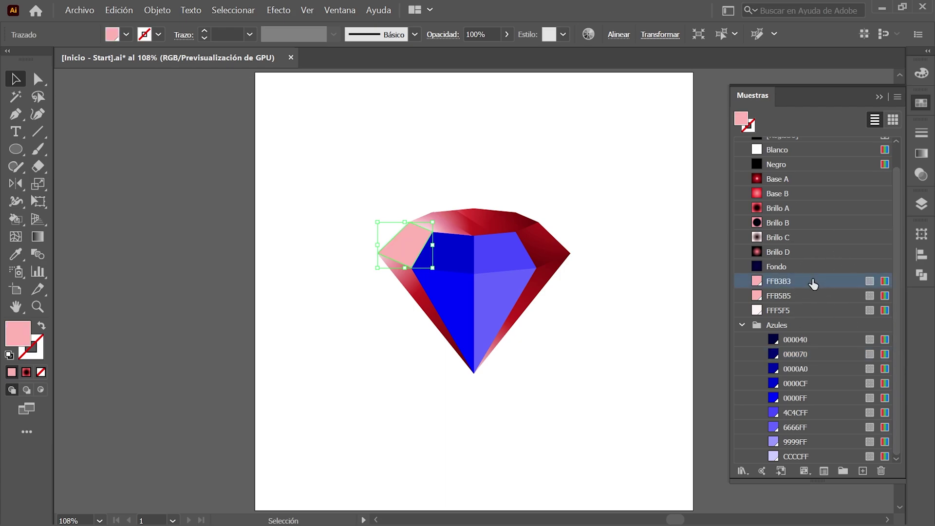
left_click(37, 78)
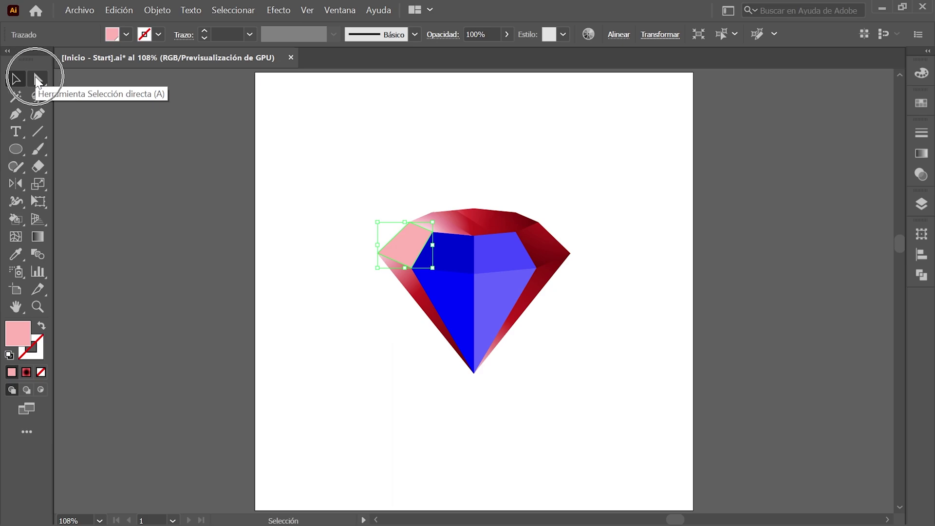
scroll(409, 232, "up", 3)
Step: Round the pink facet's top-right corner point by 28 px
scroll(409, 231, "up", 2)
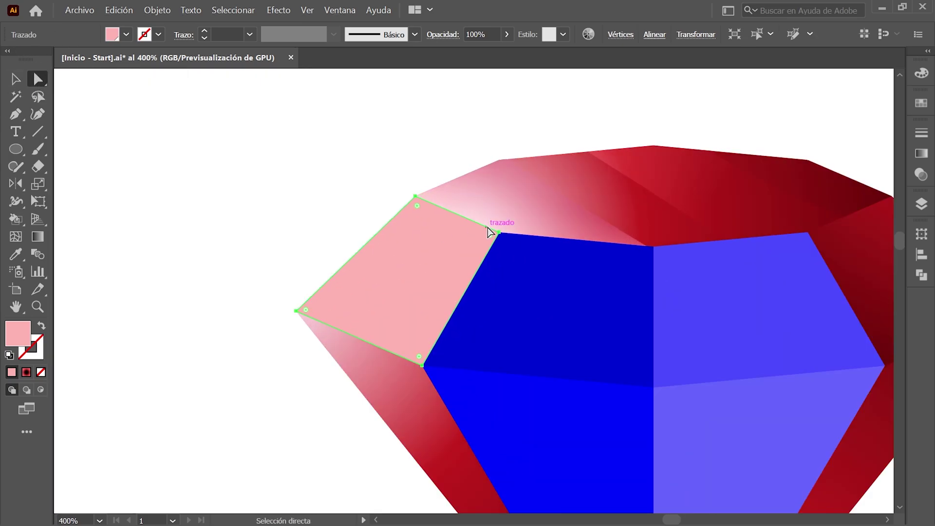
left_click(499, 232)
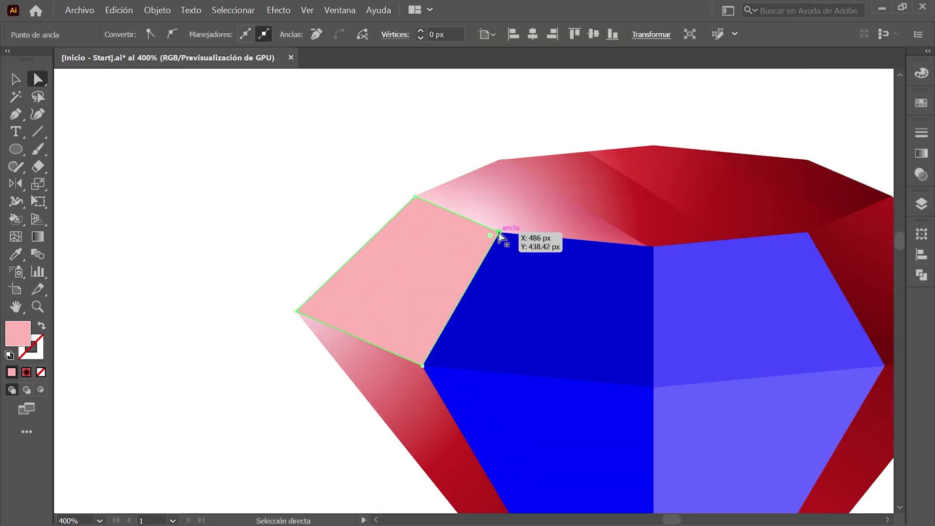
left_click(395, 34)
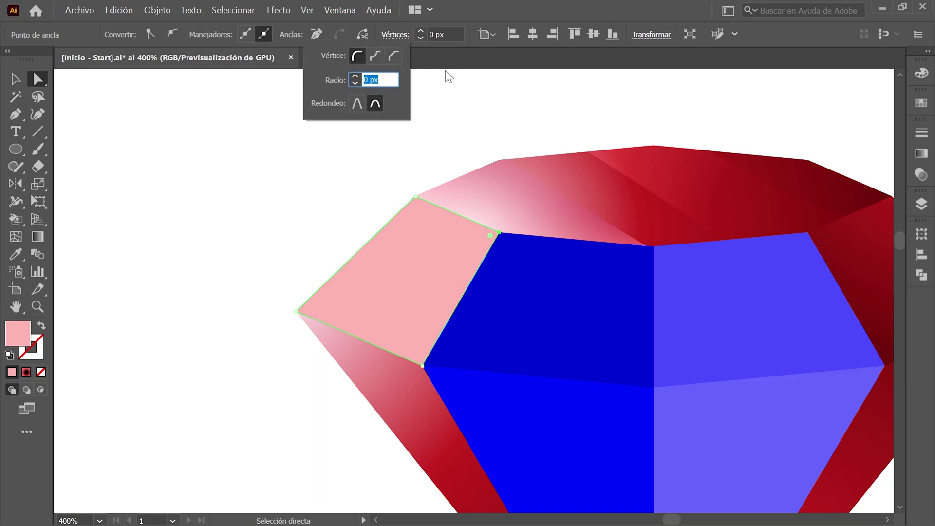
type("28")
key("Return")
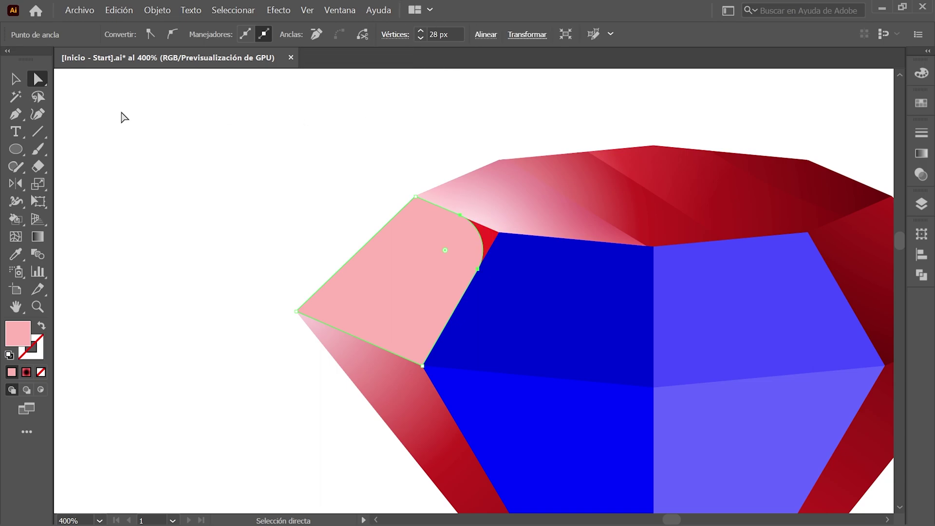
Step: Drag the facet's left corner point toward the top-right to reshape it
left_click(38, 81)
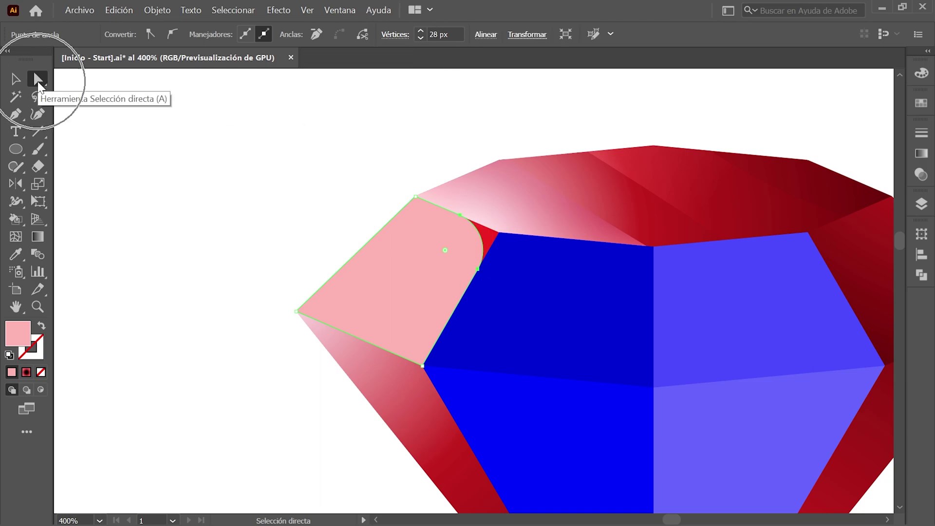
left_click(296, 311)
left_click_drag(296, 311, 498, 233)
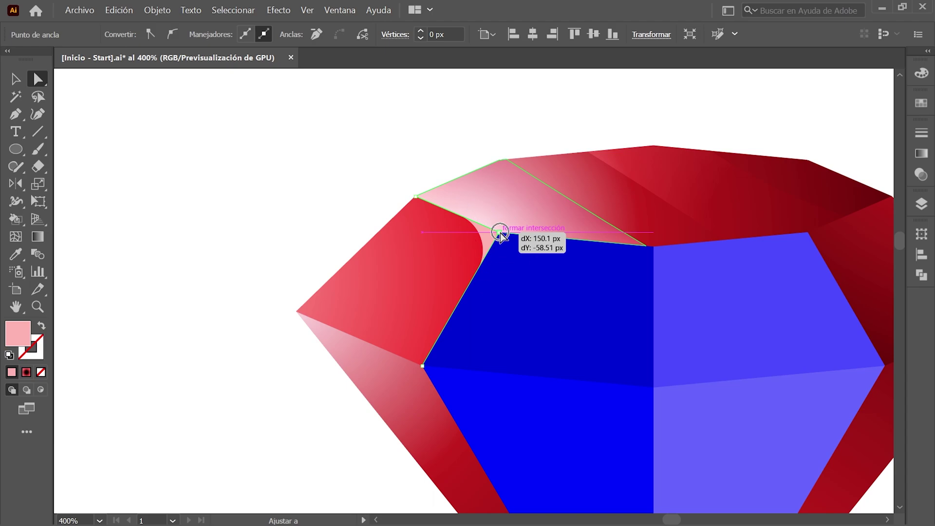
left_click_drag(500, 233, 499, 232)
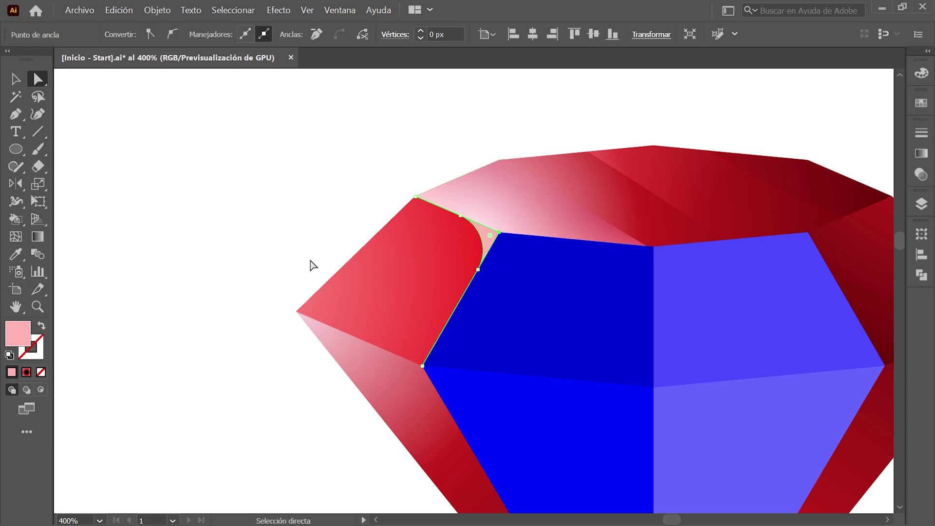
Step: Blend the pink facet in Trama mode at 90% opacity
left_click(921, 175)
left_click(798, 150)
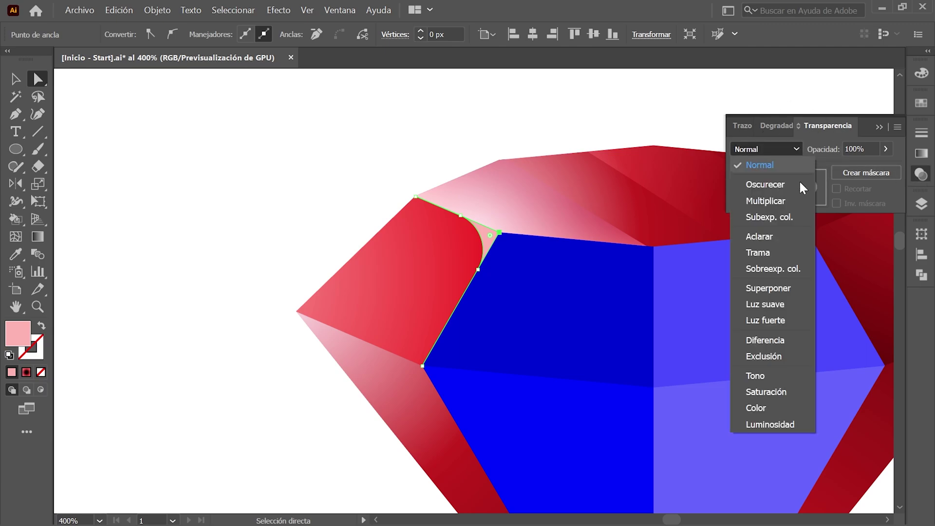
left_click(791, 250)
left_click(858, 149)
type("90")
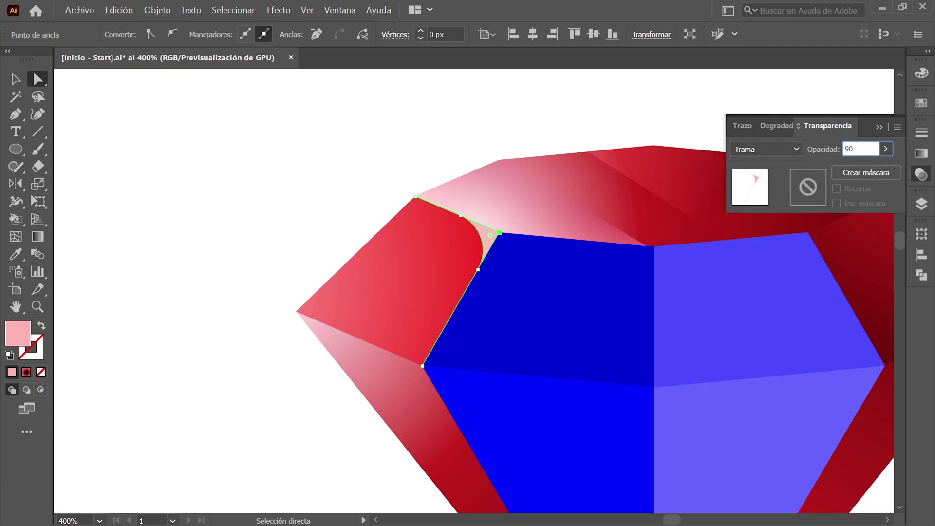
key("Return")
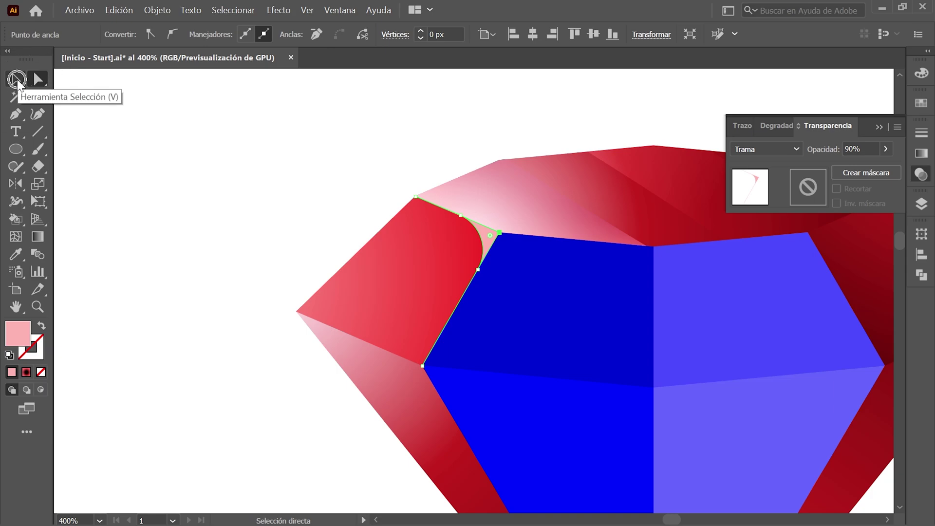
left_click(17, 82)
key("ctrl+0")
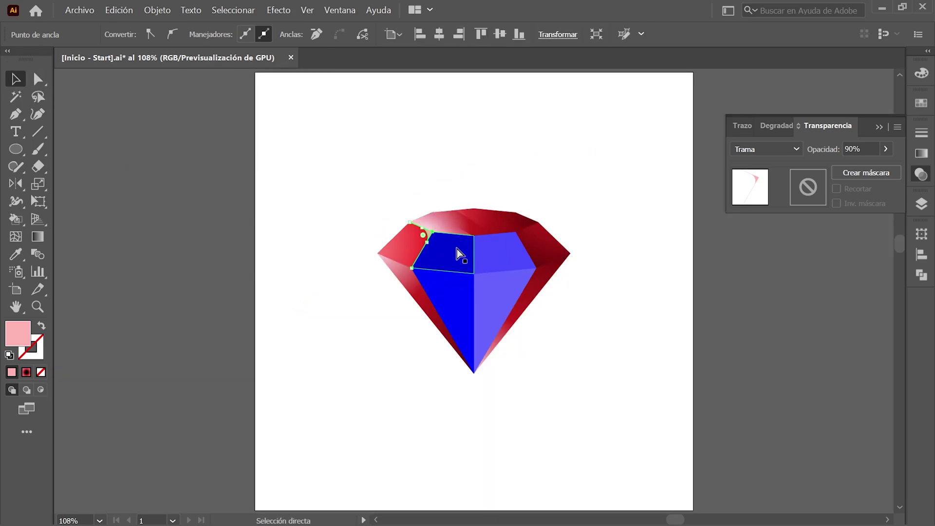
left_click(459, 253)
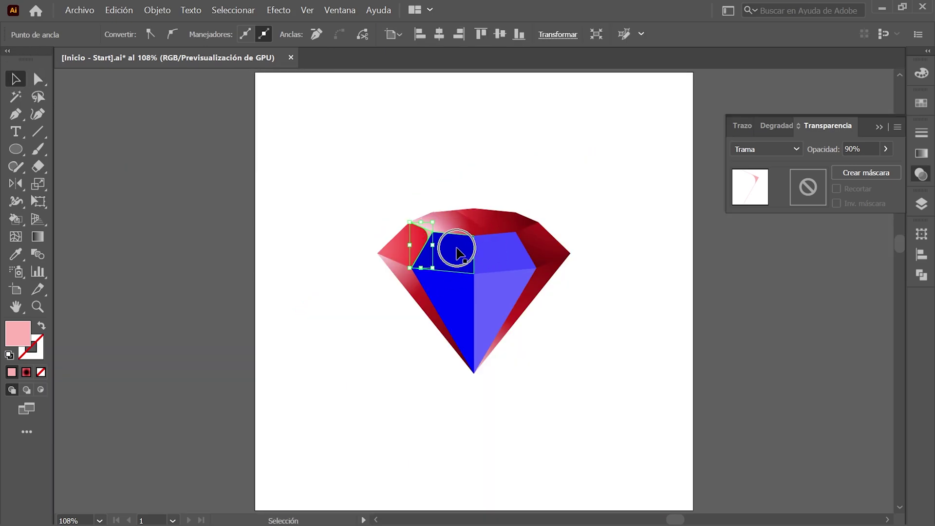
Step: Fill the blue table facet with the pale FFF5F5 swatch
left_click(922, 103)
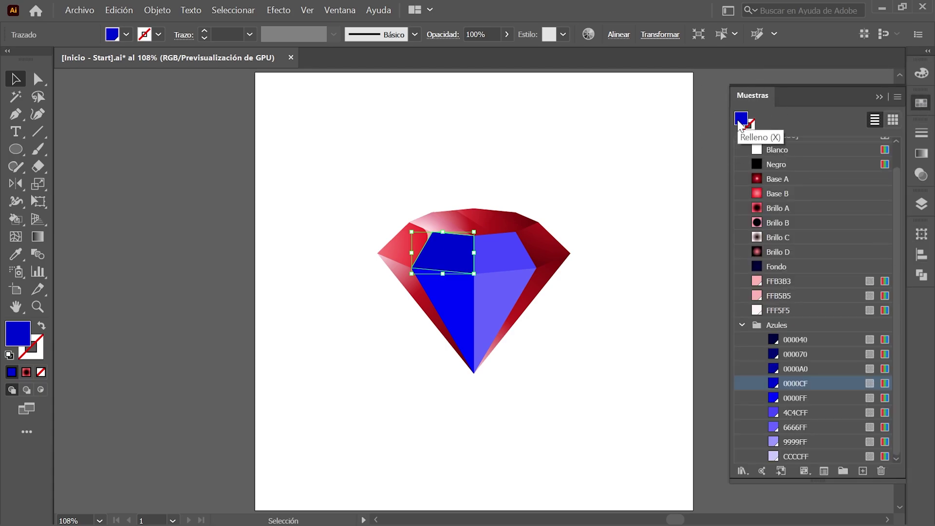
left_click(809, 312)
left_click(920, 103)
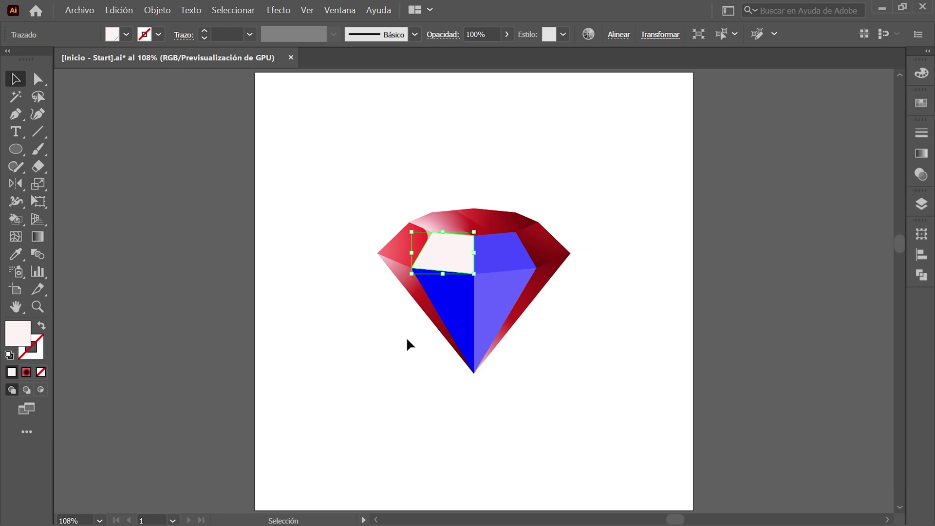
Step: Add anchor points along the facet's edges with Objeto > Trazado > Añadir puntos de ancla
left_click(159, 10)
mouse_move(292, 334)
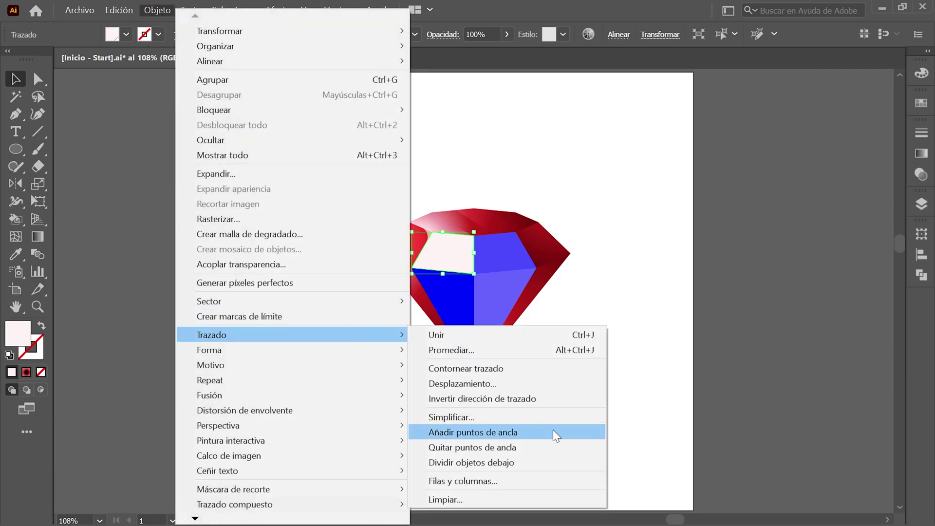
left_click(553, 431)
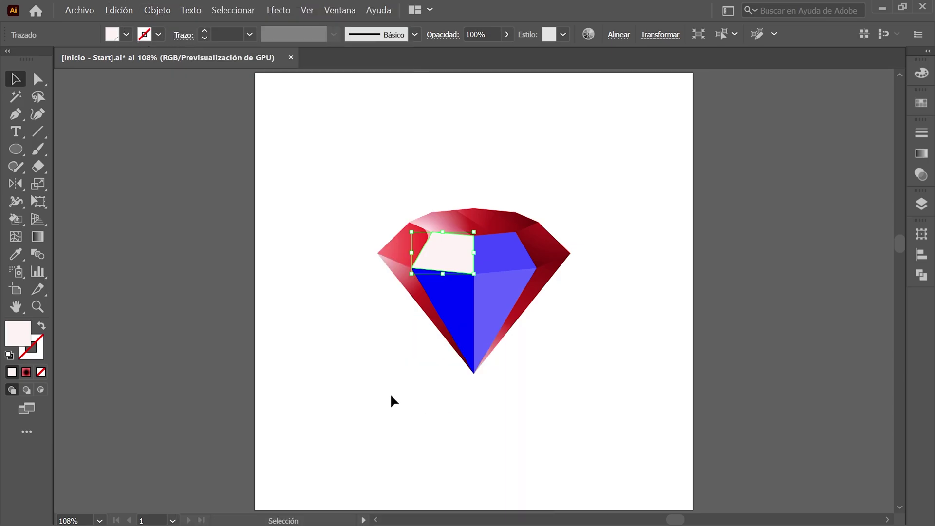
left_click(159, 10)
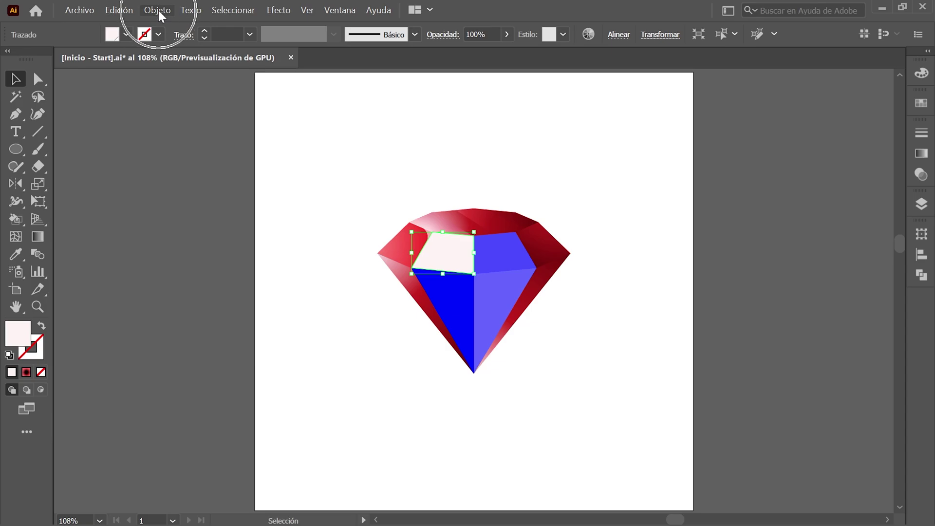
left_click(560, 431)
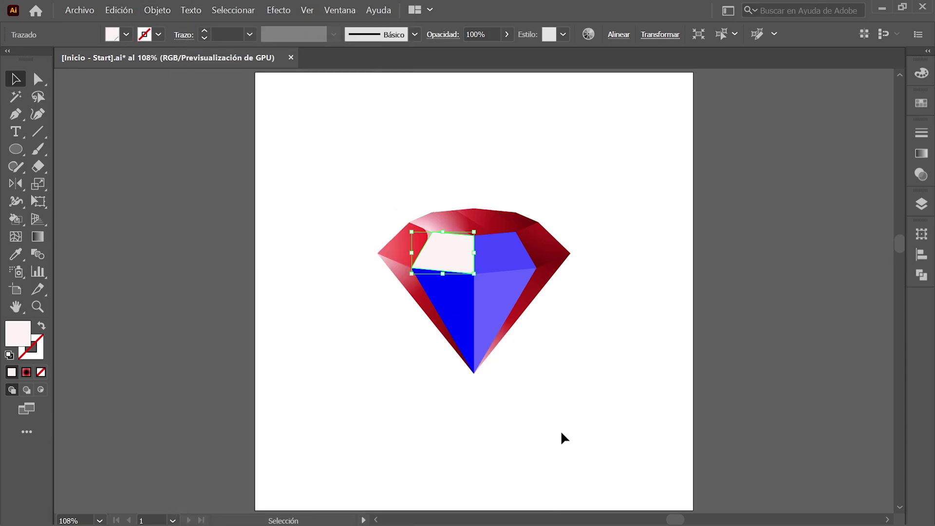
Step: Delete the extra anchors on the pale facet's left, top, right and bottom edges
left_click(16, 114)
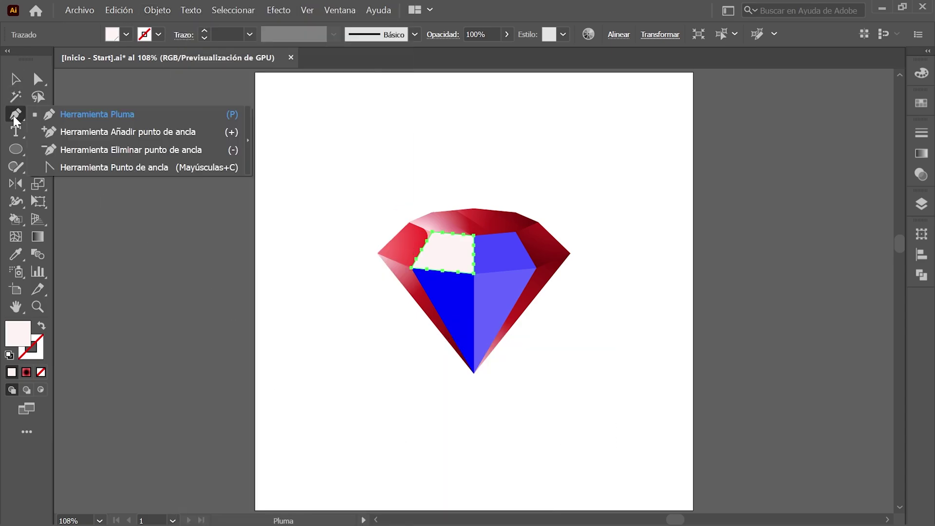
left_click(204, 149)
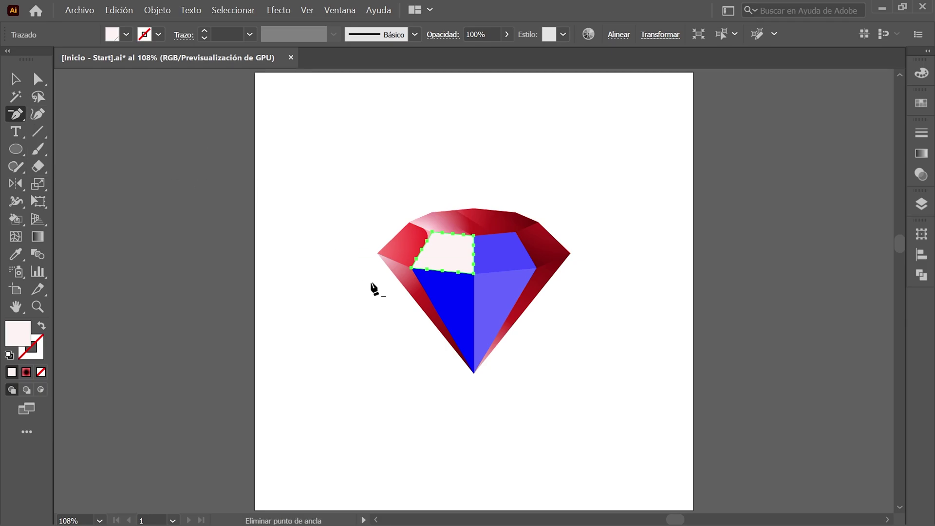
scroll(371, 286, "up", 5)
scroll(438, 184, "up", 2)
left_click(239, 284)
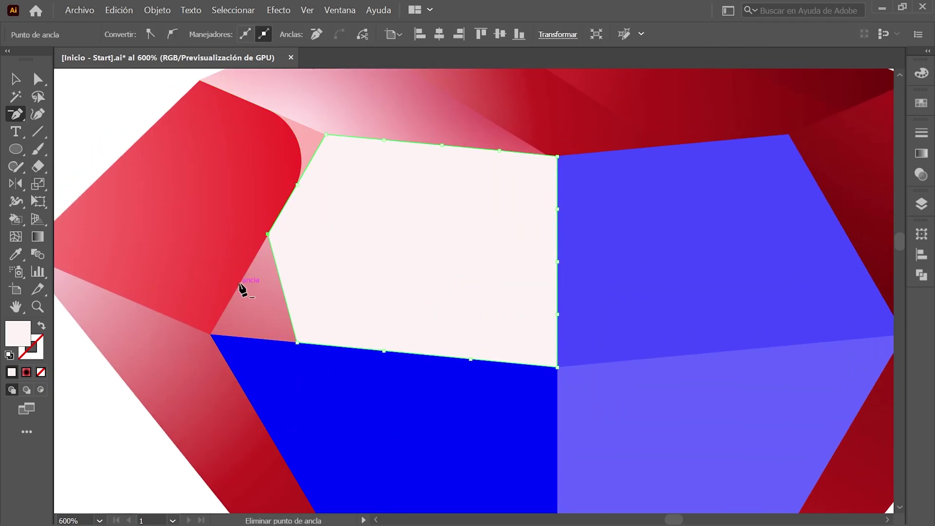
left_click(297, 185)
left_click(499, 150)
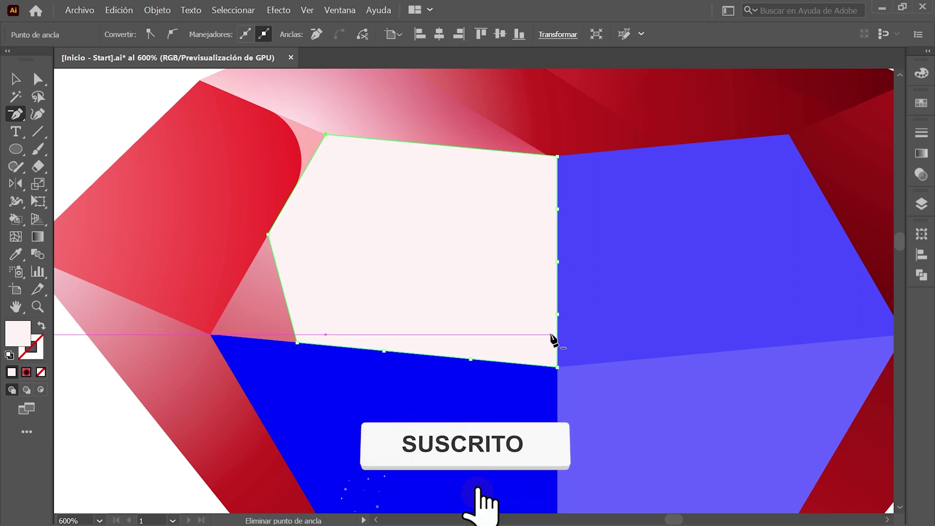
left_click(558, 367)
left_click(558, 262)
left_click(558, 209)
left_click(383, 350)
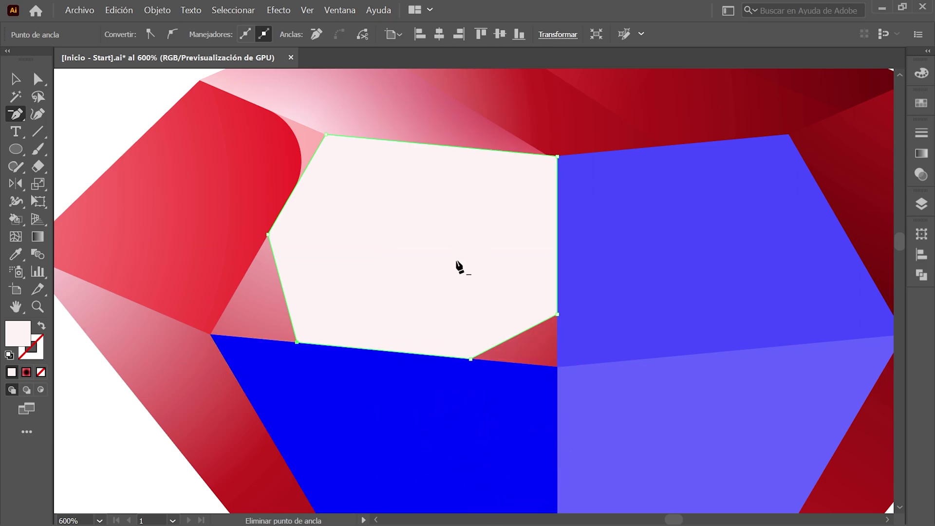
Step: Move the facet's bottom-left anchor to X 492, Y 449 in Transform
left_click(38, 81)
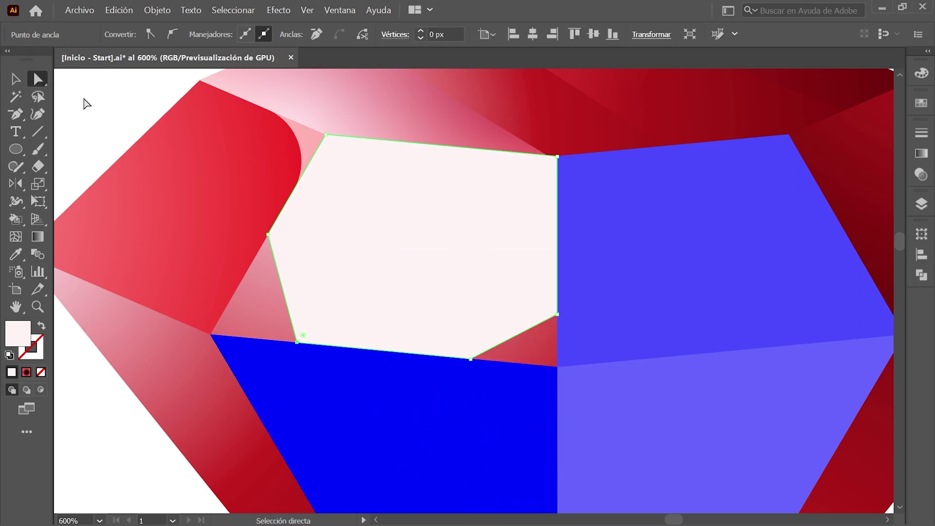
left_click(297, 342)
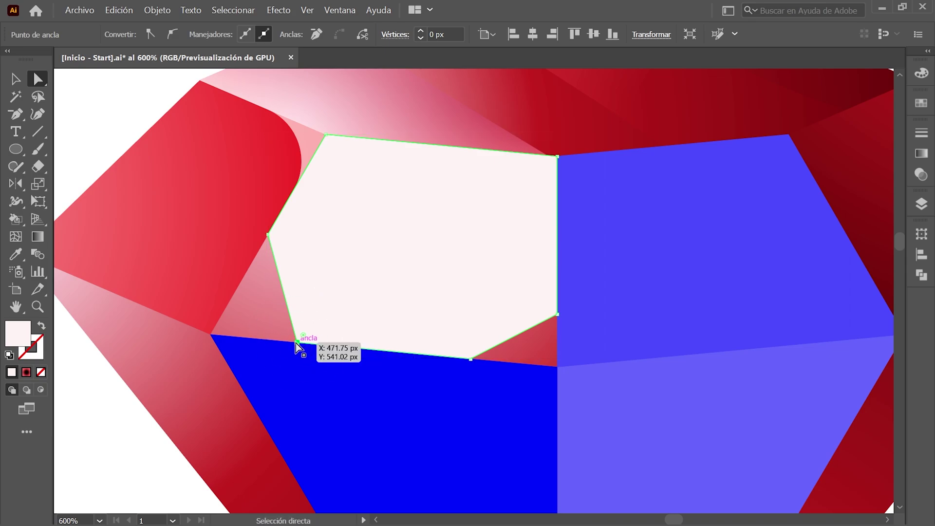
left_click(921, 234)
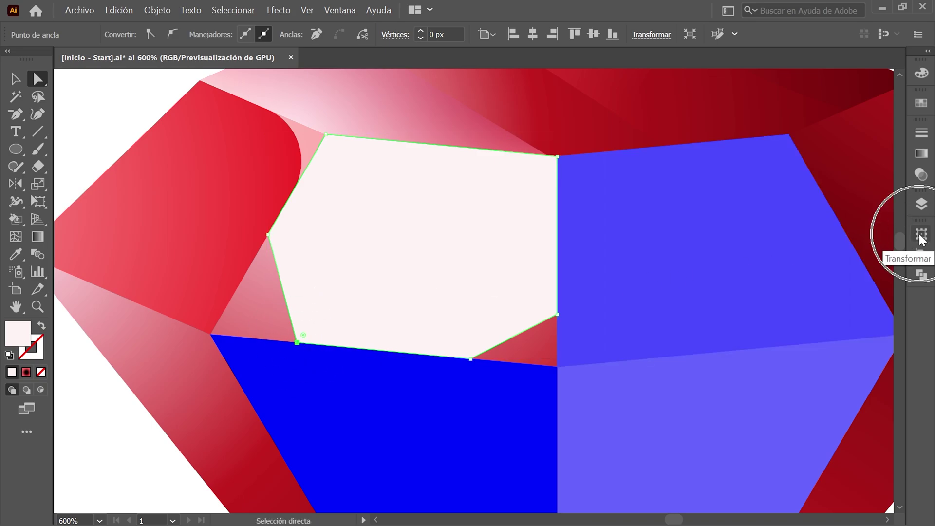
type("492")
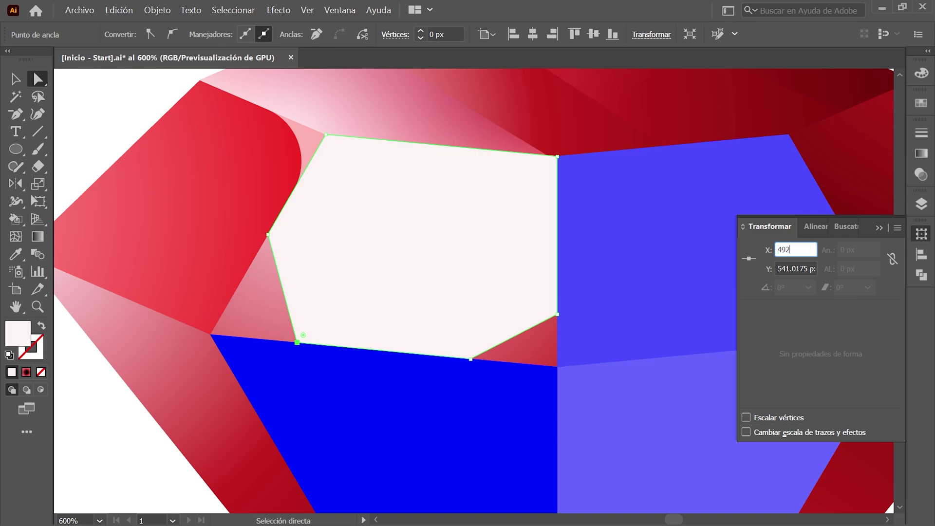
key("Tab")
type("449")
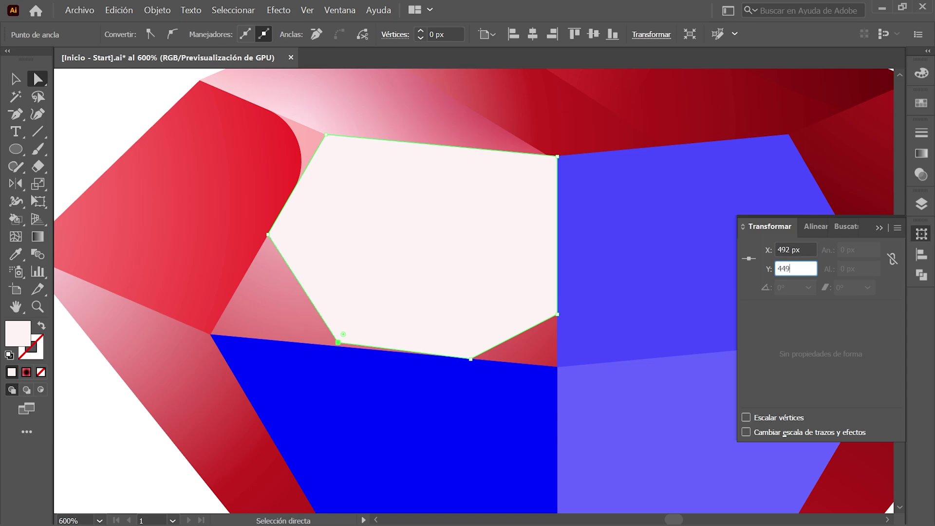
key("Return")
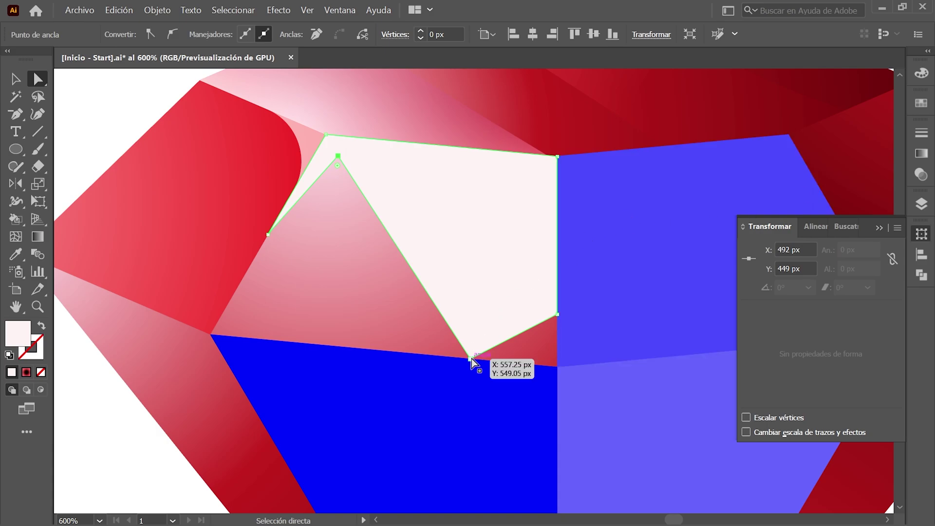
Step: Move the facet's bottom anchor to X 590, Y 458
left_click(472, 358)
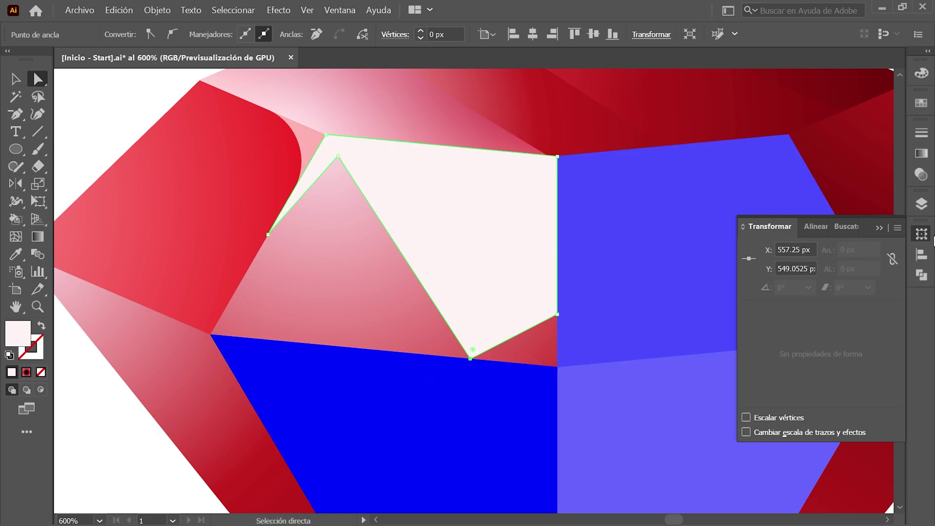
double_click(794, 249)
type("590")
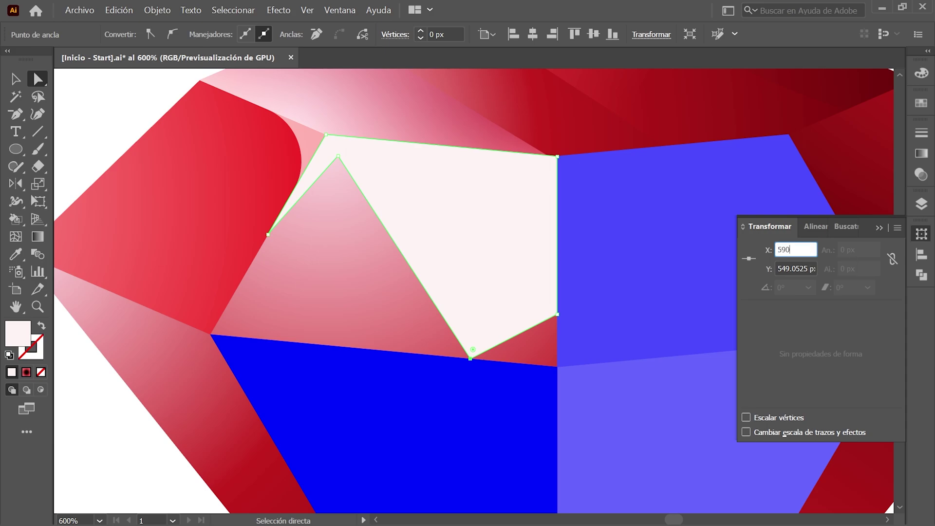
key("Tab")
type("458")
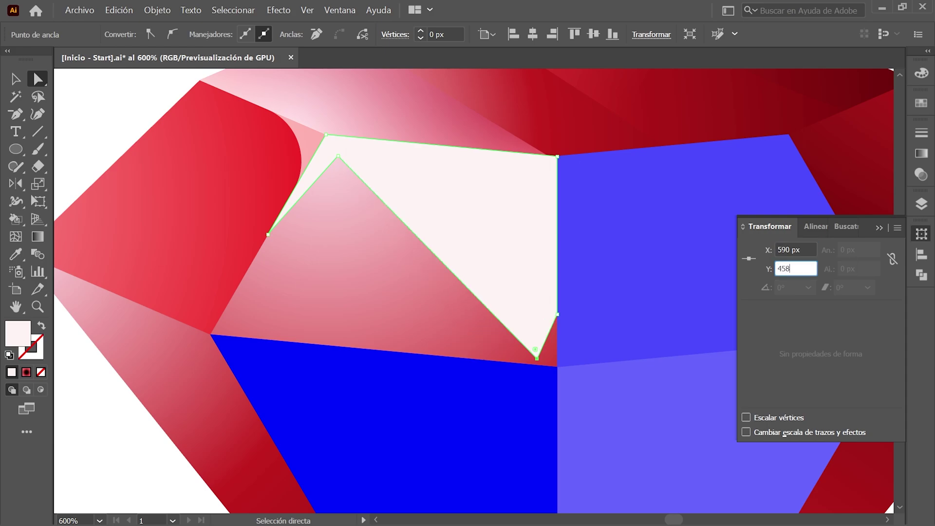
key("Return")
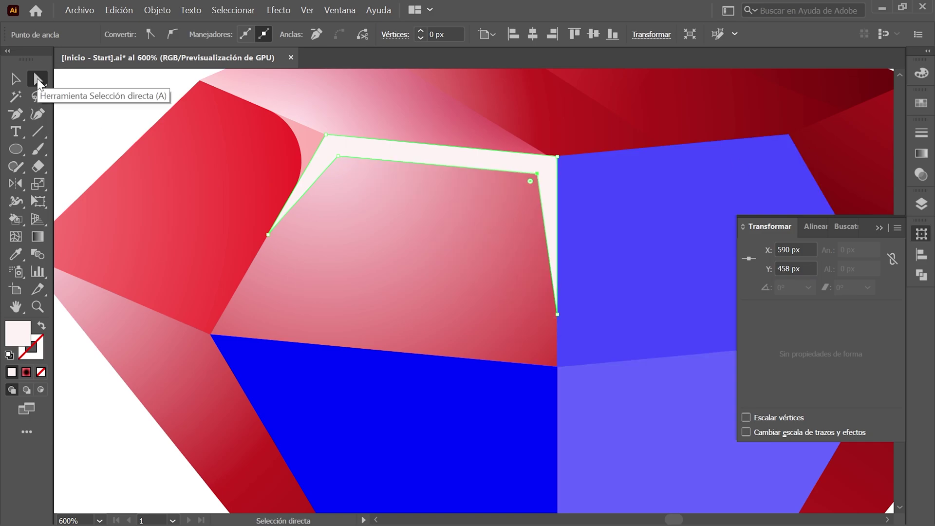
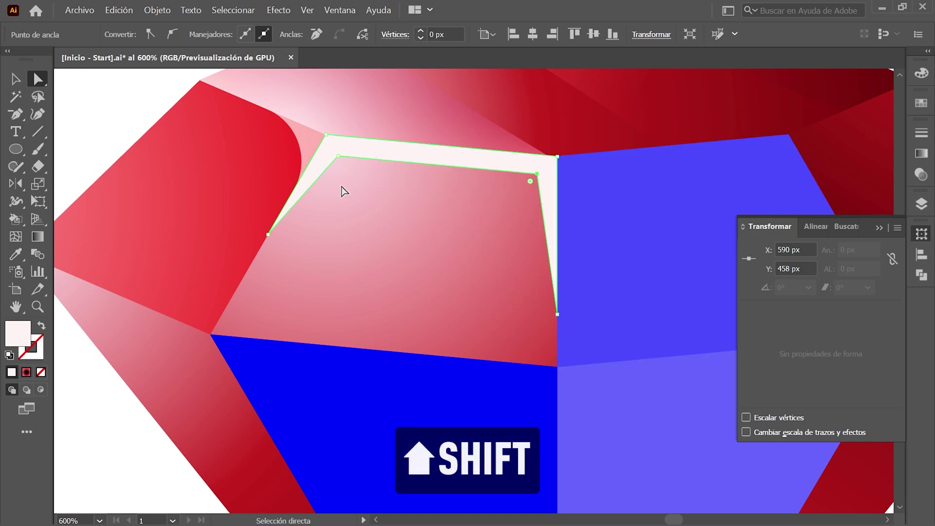
Step: Round the highlight's two selected inner corners to a 35 px radius
left_click(338, 156, "shift")
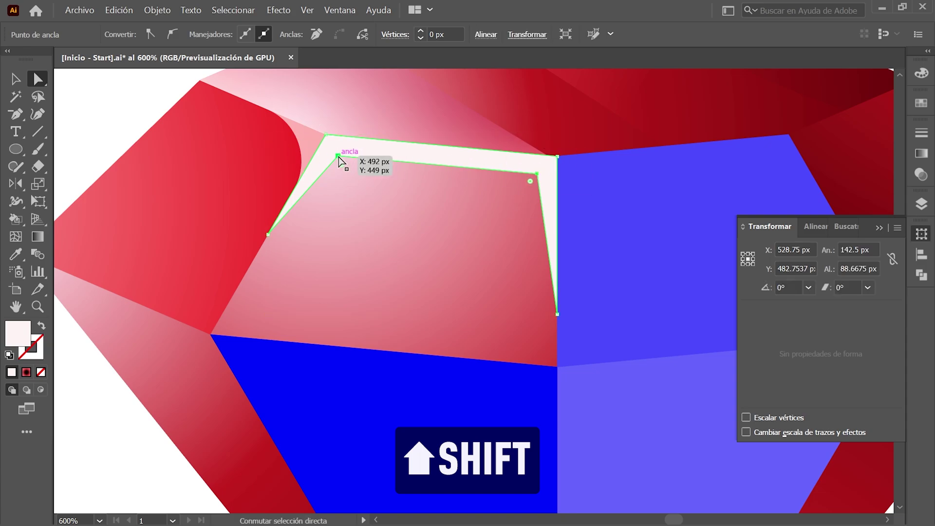
left_click(393, 39)
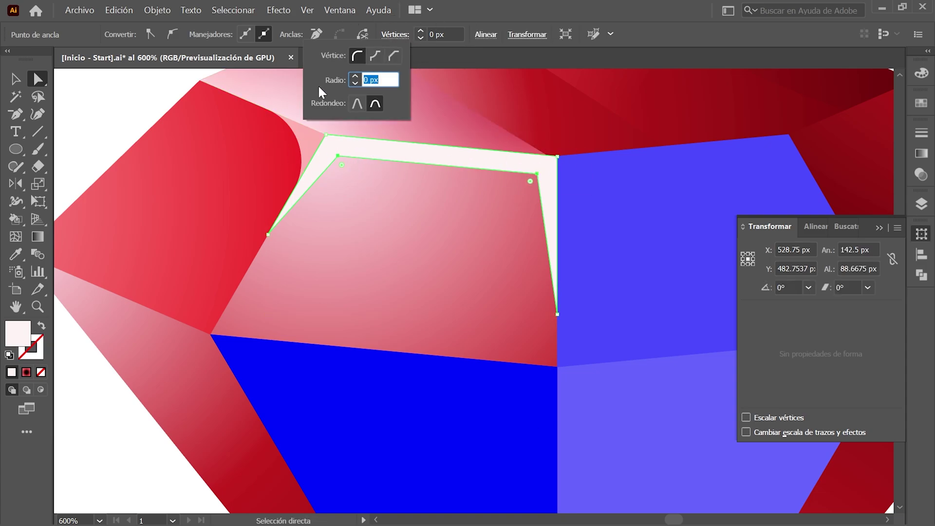
type("35")
key("Return")
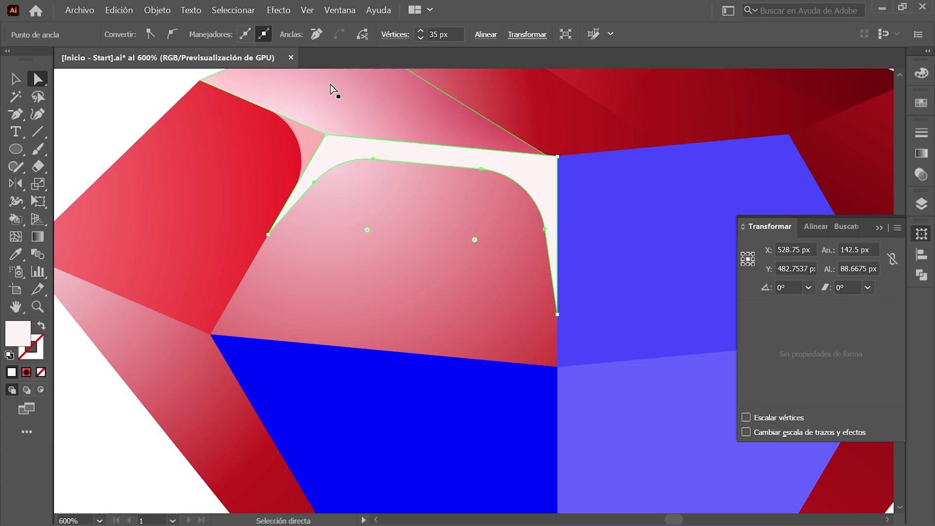
Step: Blend the whole highlight shape in Trama mode at 90% opacity
left_click(13, 79)
left_click(920, 176)
left_click(794, 149)
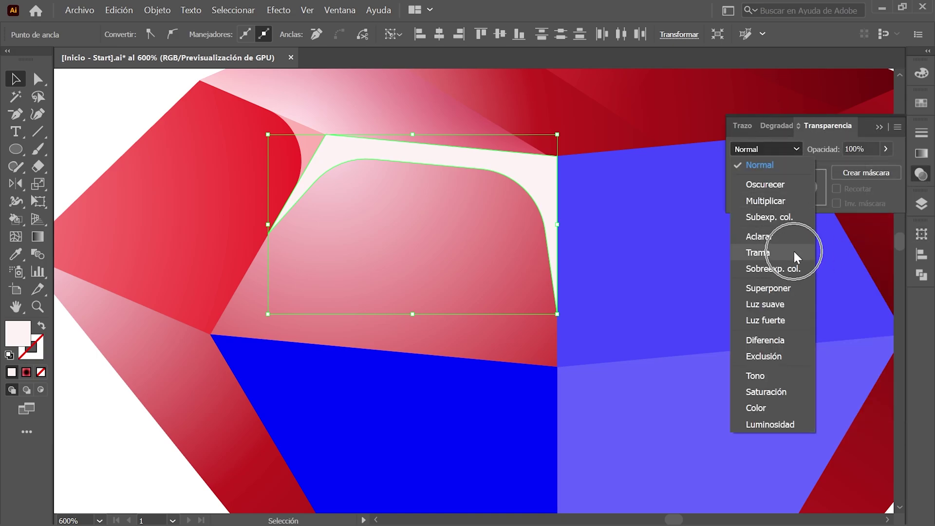
left_click(793, 253)
left_click(860, 149)
type("90")
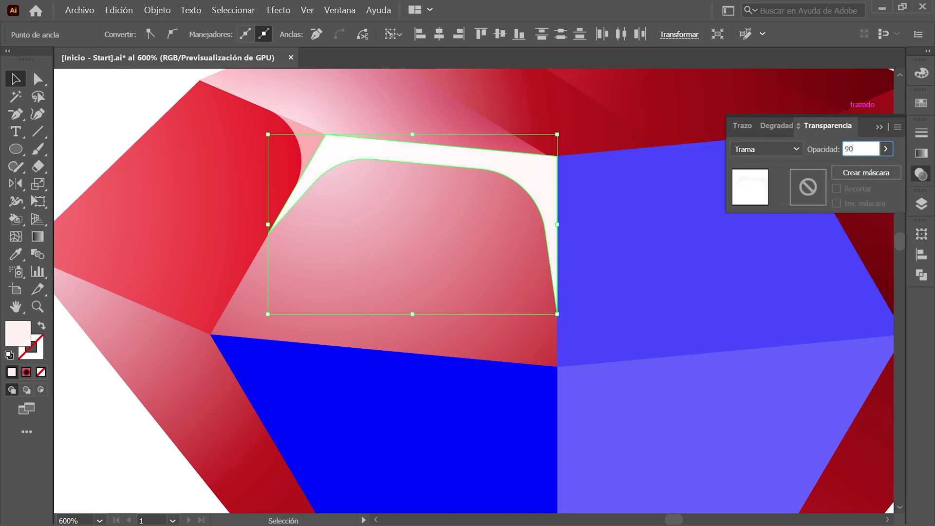
key("Return")
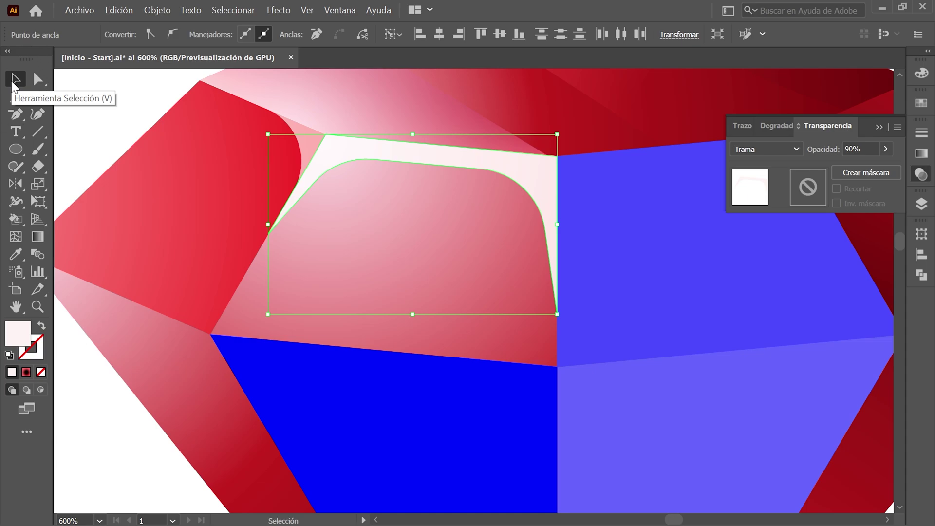
key("ctrl+0")
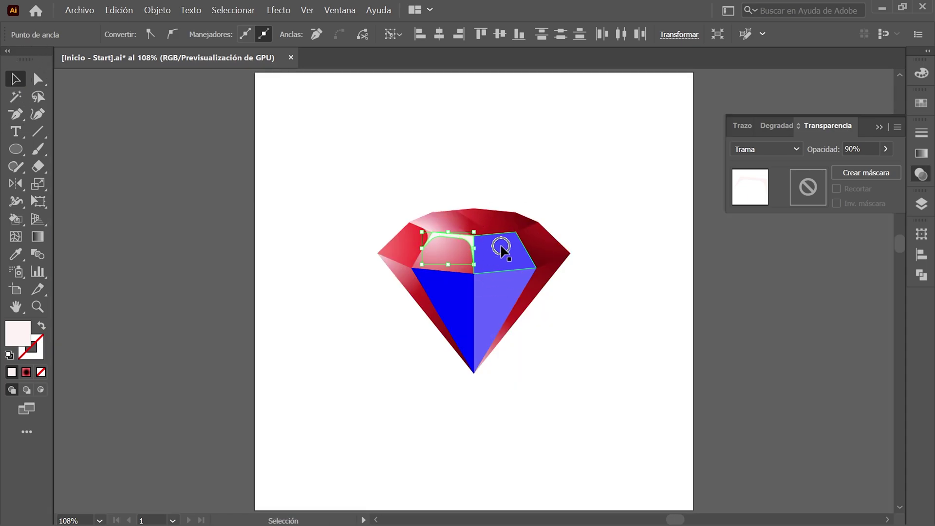
Step: Fill the gem's blue top-right facet with the pink FFB5B5 swatch
left_click(502, 249)
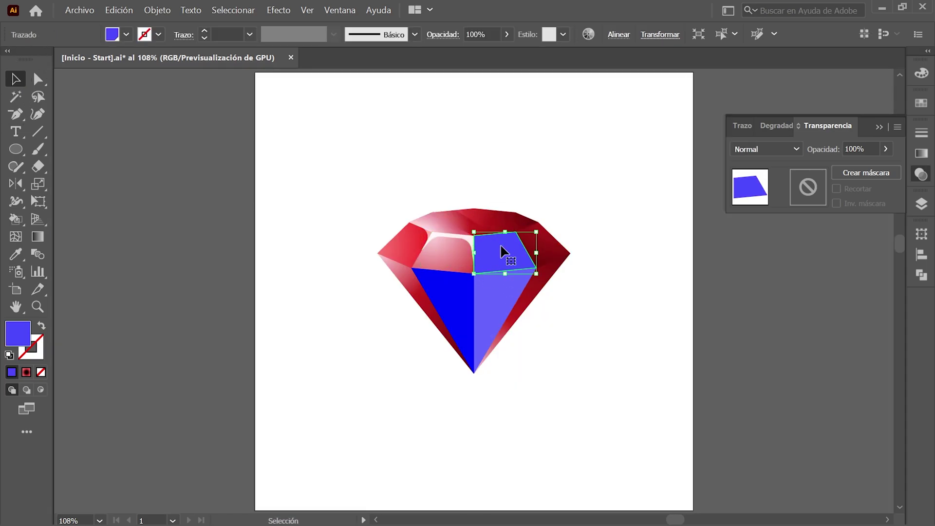
left_click(916, 107)
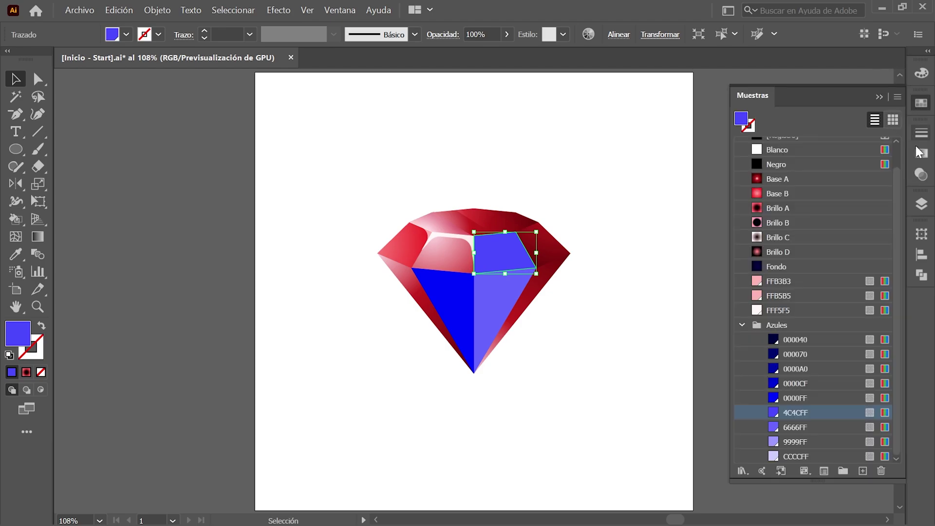
left_click(809, 297)
left_click(922, 104)
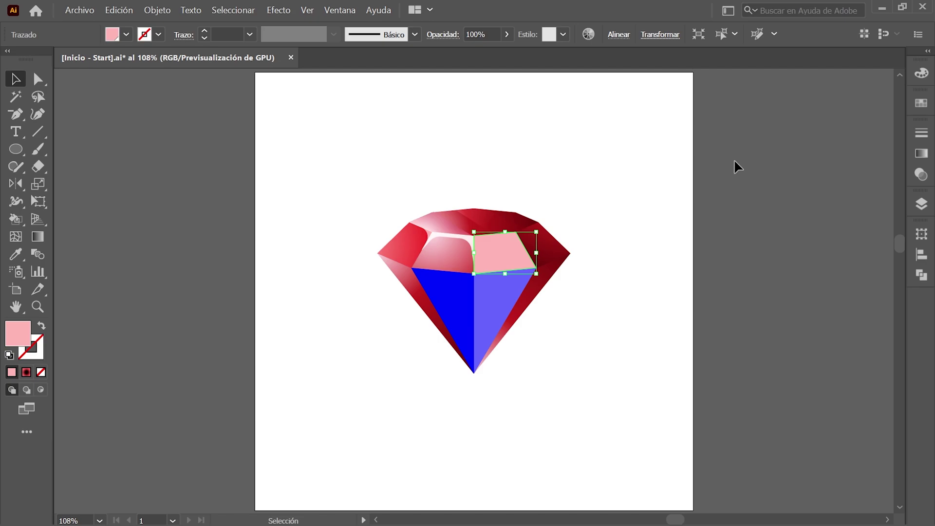
Step: Draw a 266 × 360 px ellipse to the left of the gem
left_click(15, 149)
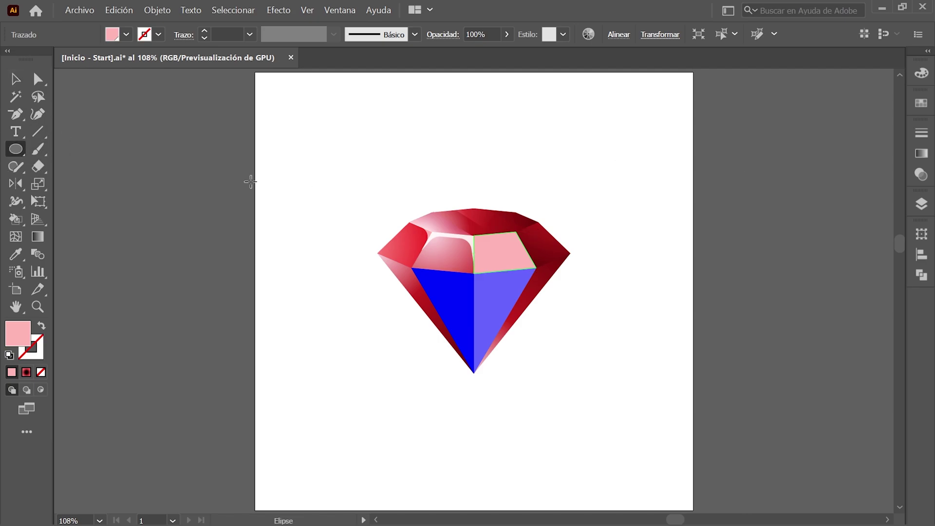
left_click(326, 314)
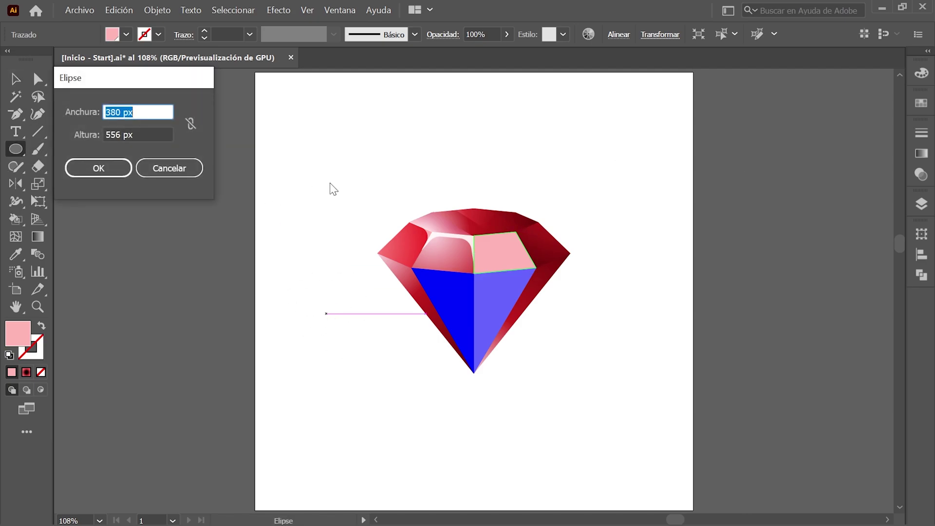
type("266")
key("Tab")
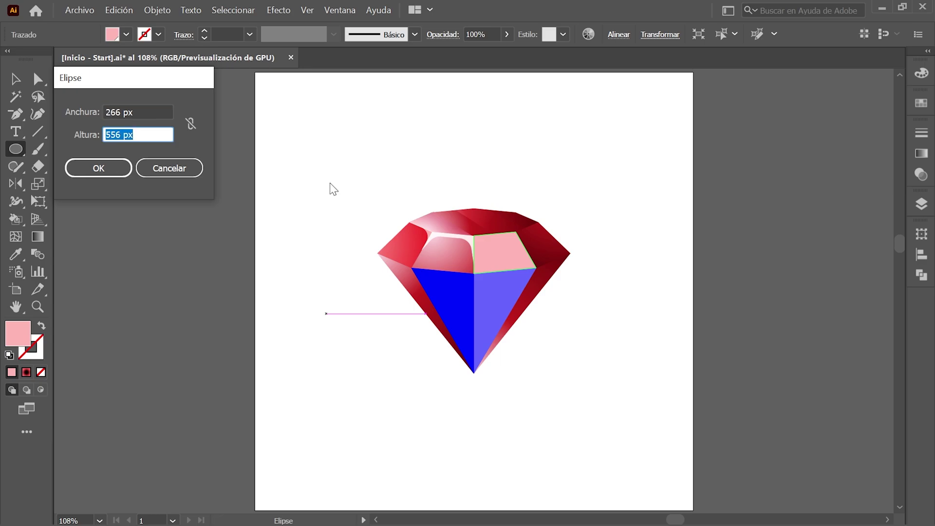
type("360")
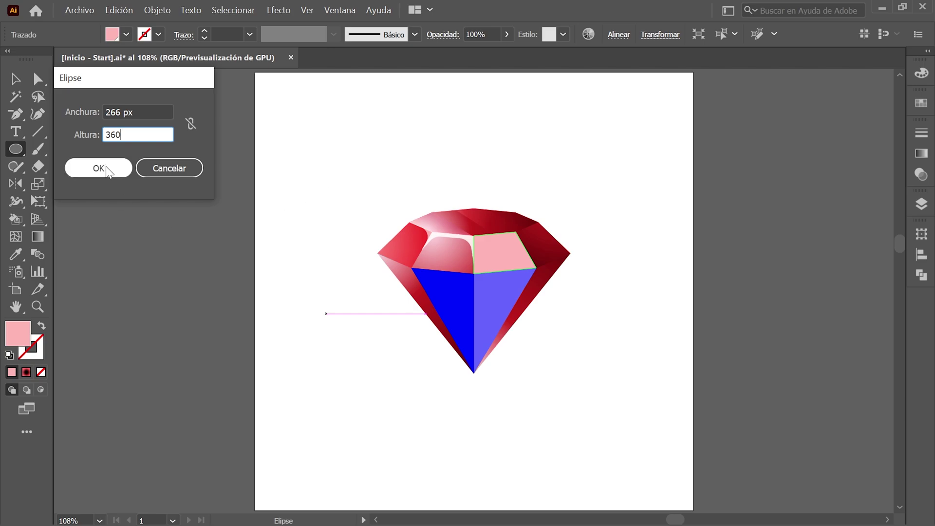
left_click(105, 168)
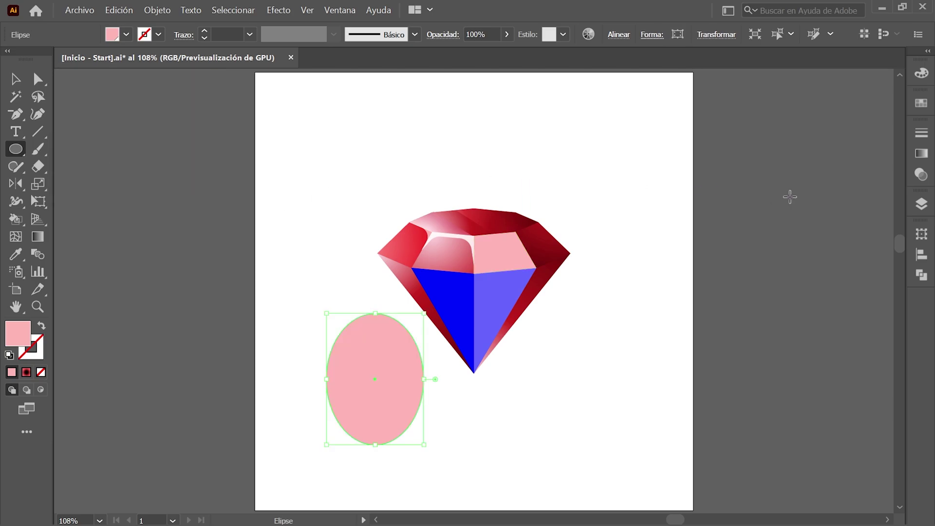
Step: Move the ellipse to X 758, Y 598 and rotate it 45°
left_click(919, 236)
left_click(796, 250)
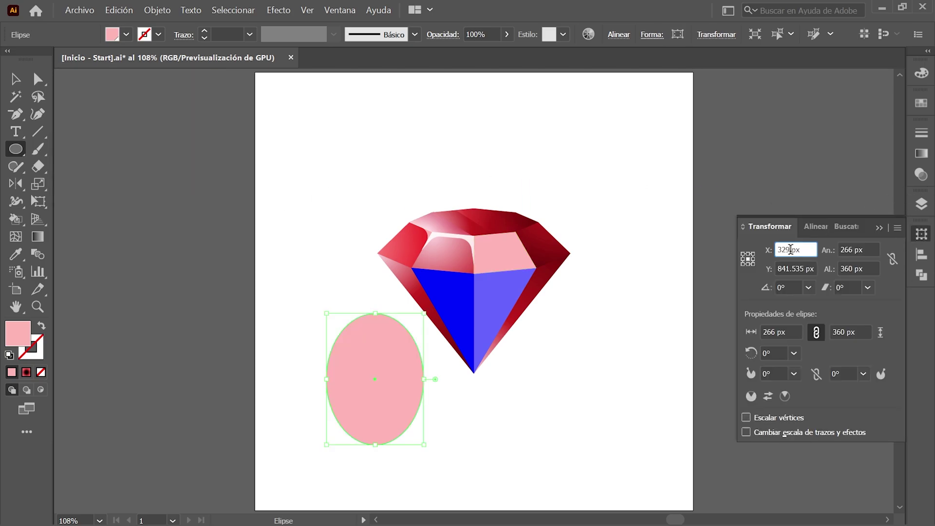
type("758")
key("Tab")
type("598")
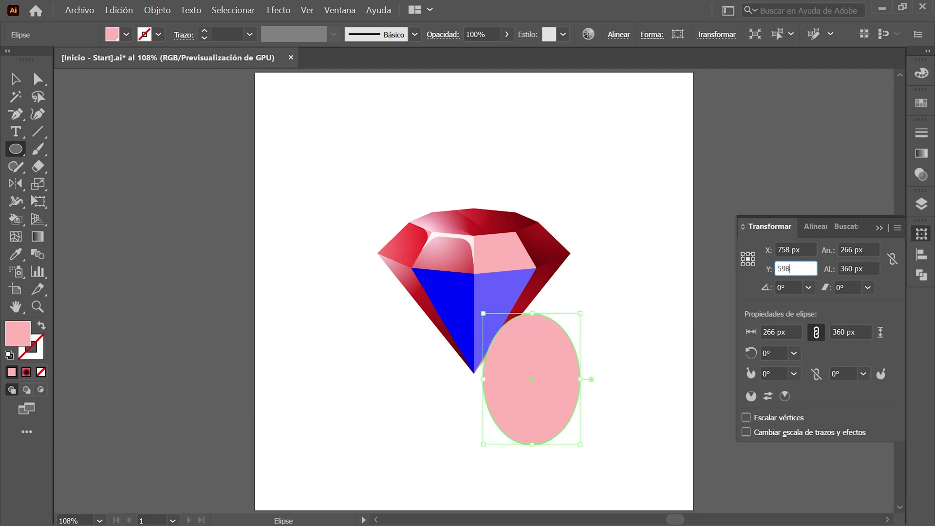
key("Tab")
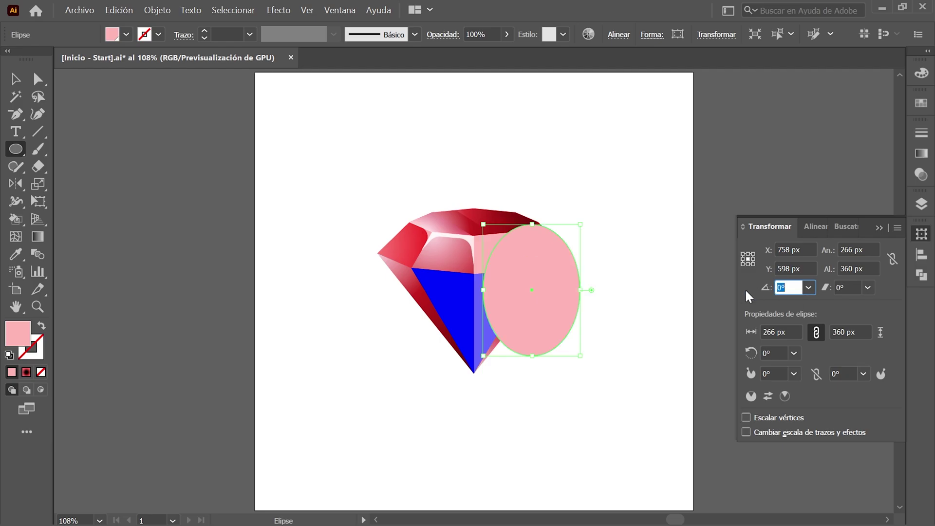
type("45")
key("Return")
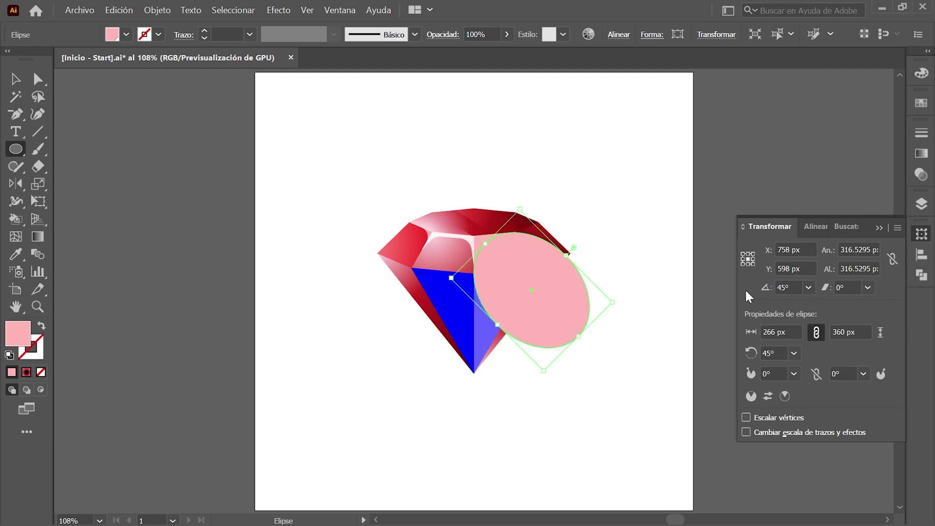
Step: Cut the ellipse out of the pink facet with a Pathfinder shape mode
left_click(16, 80)
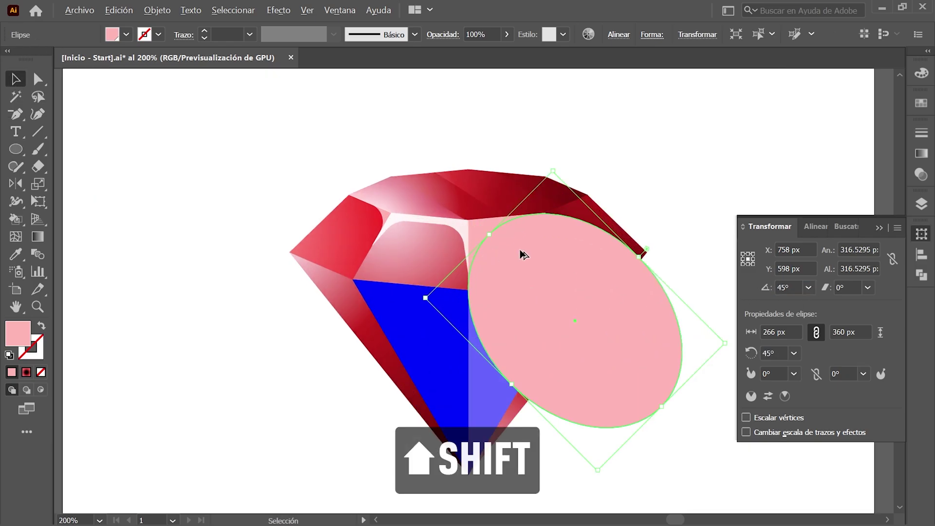
scroll(502, 248, "up", 5)
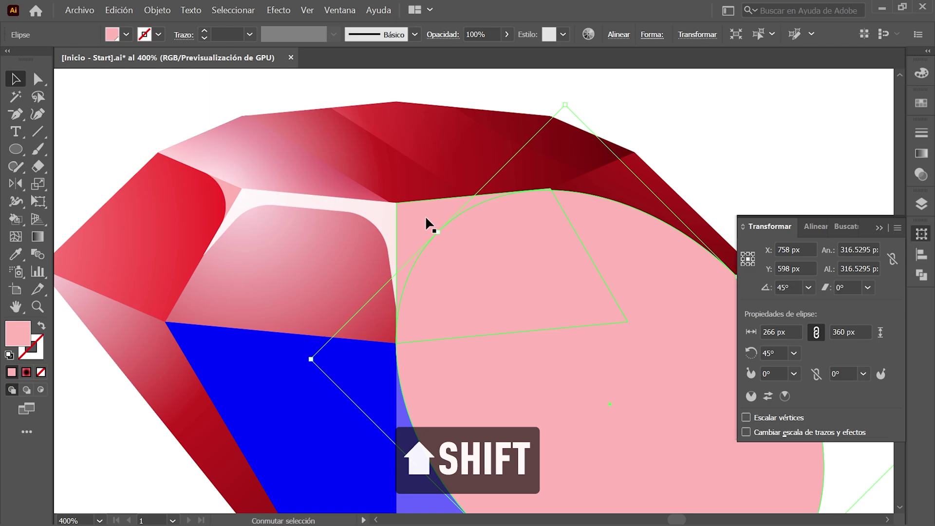
left_click(526, 184)
key("ctrl+0")
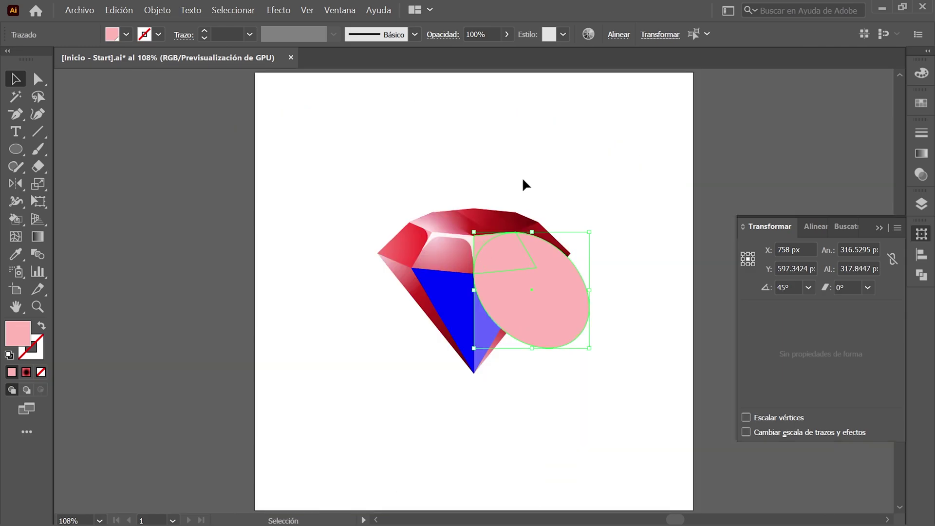
left_click(921, 275)
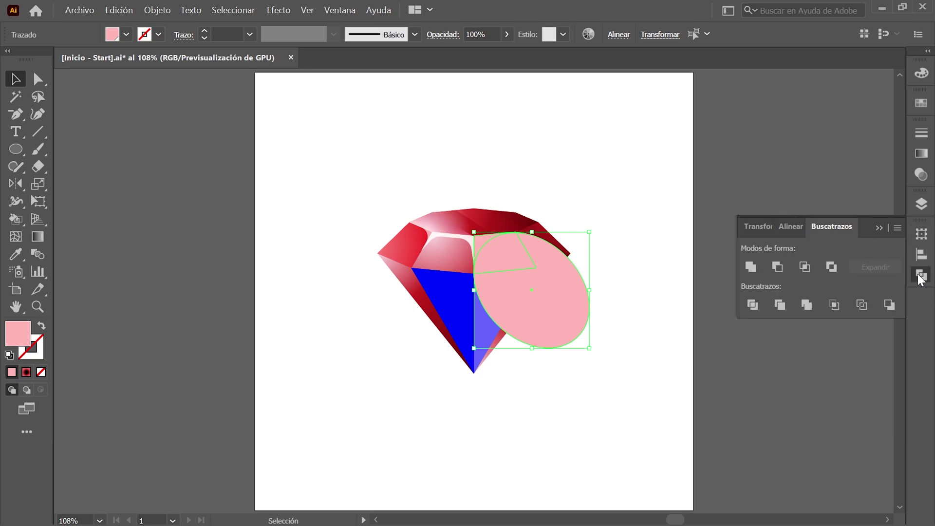
left_click(779, 266)
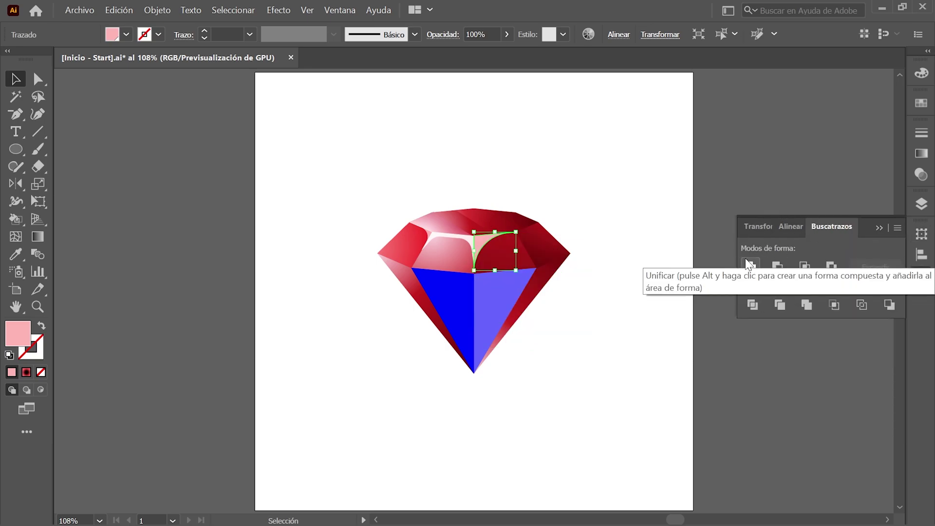
Step: Set the curved highlight to Trama blending at 50% opacity
left_click(921, 177)
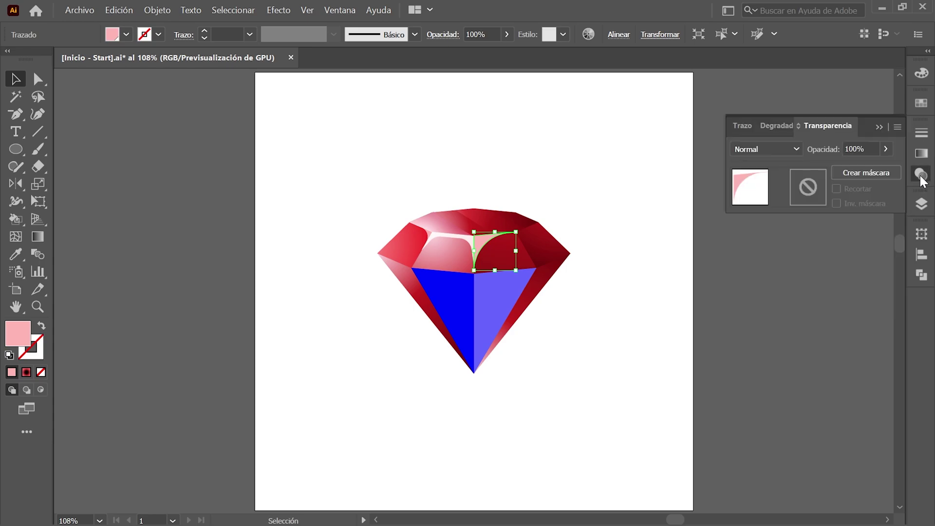
left_click(786, 149)
left_click(786, 253)
type("50")
key("Return")
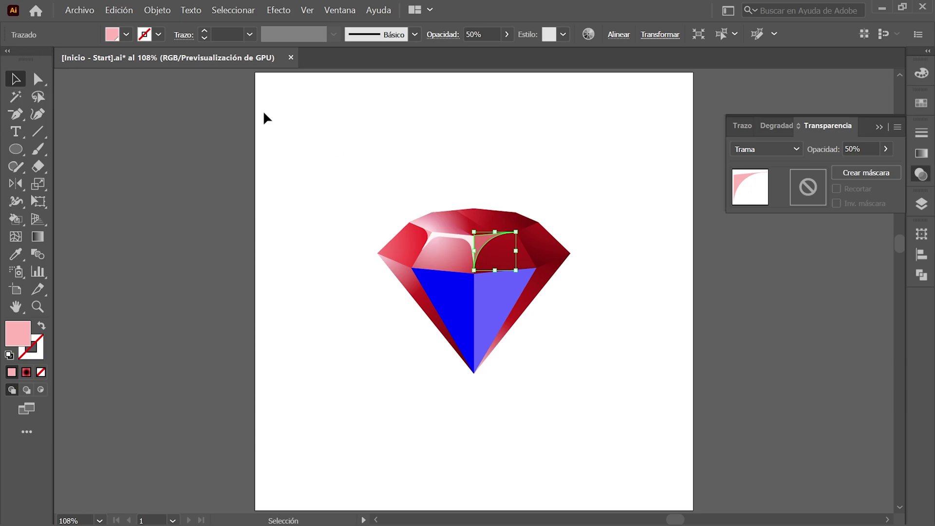
Step: Fill the blue left lower facet with the pink FFB3B3 swatch
left_click(455, 295)
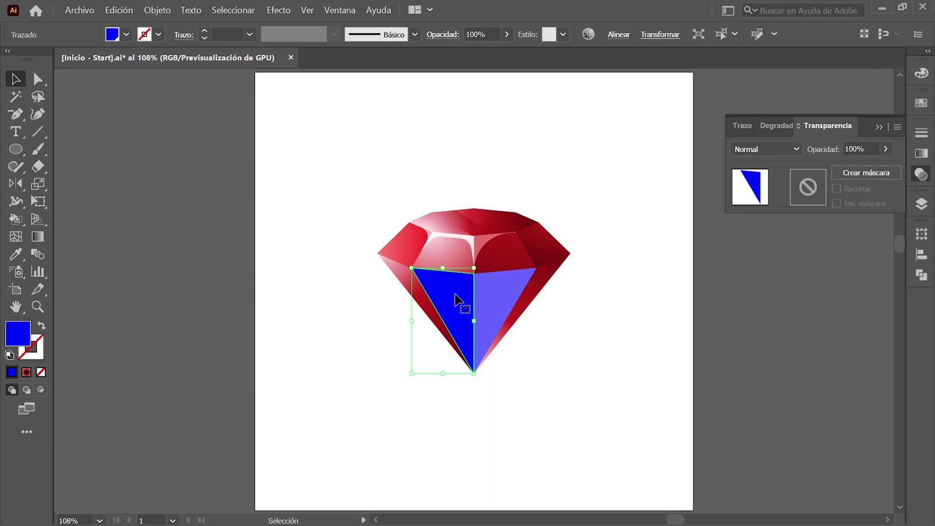
left_click(921, 103)
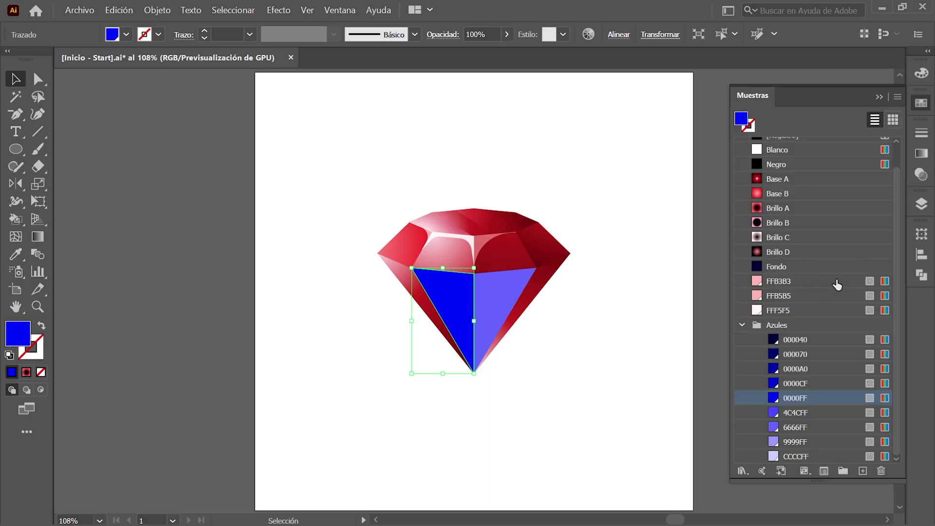
left_click(837, 282)
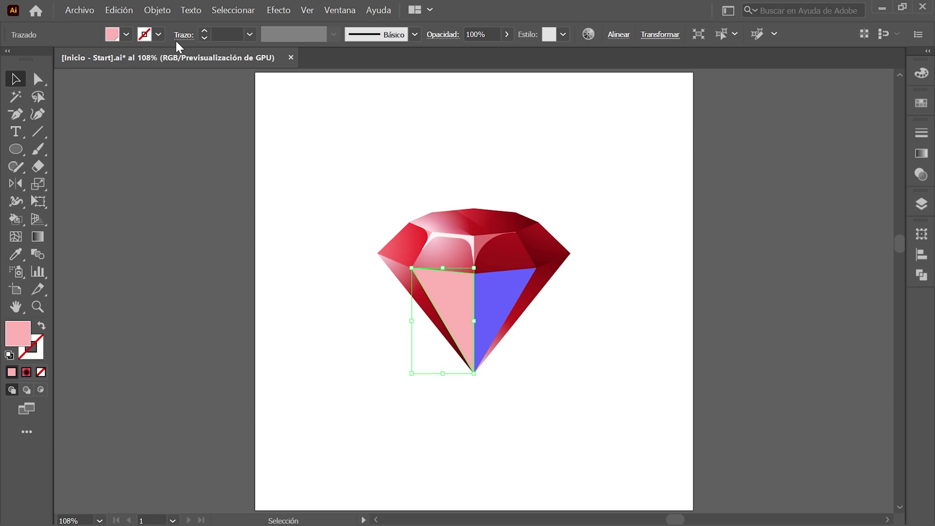
Step: Add anchor points to the facet's outline twice via Objeto > Trazado > Añadir puntos de ancla
left_click(159, 10)
mouse_move(292, 335)
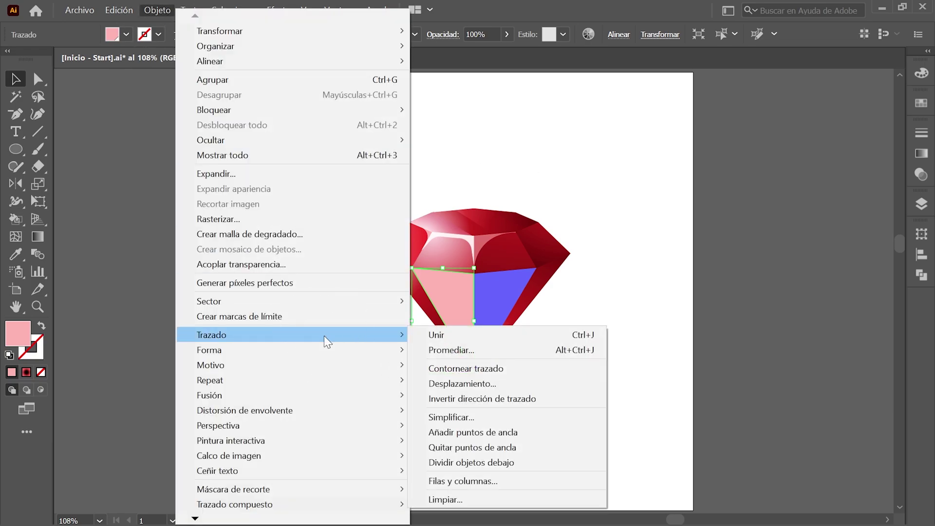
left_click(556, 430)
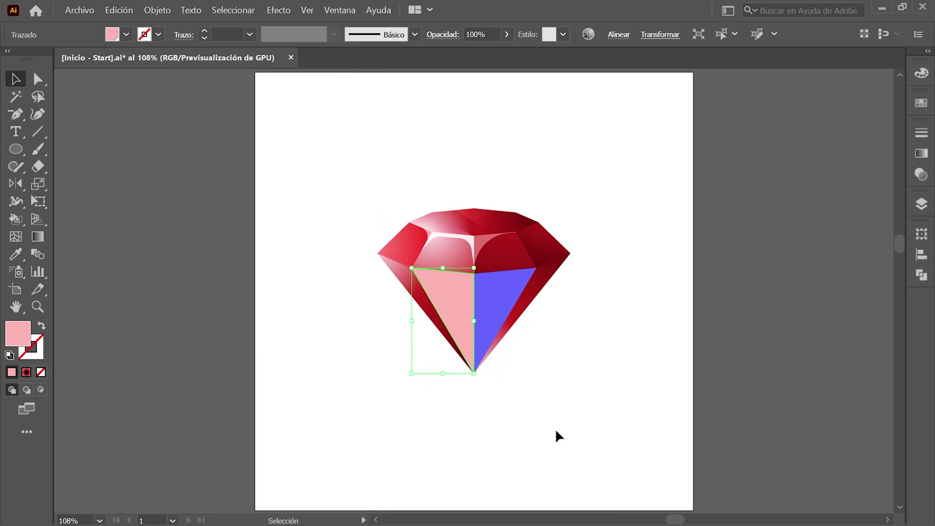
left_click(155, 11)
left_click(334, 335)
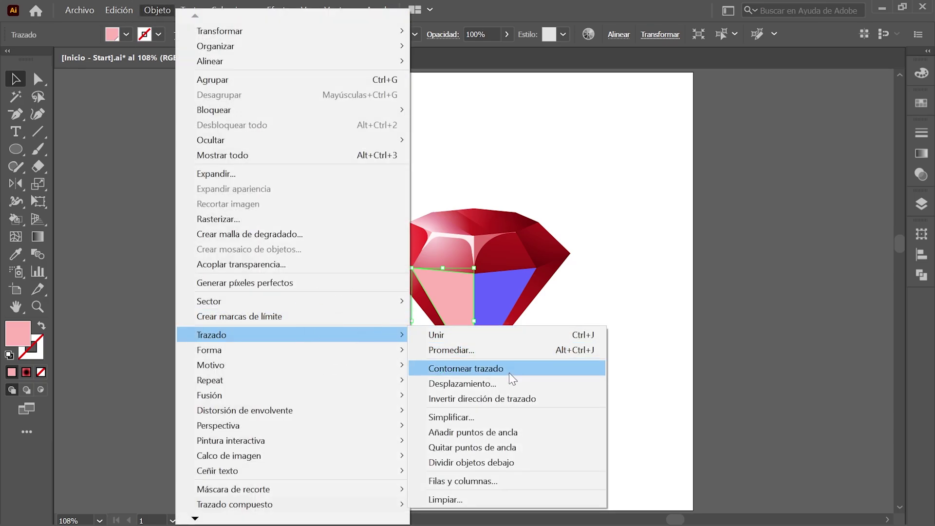
left_click(548, 431)
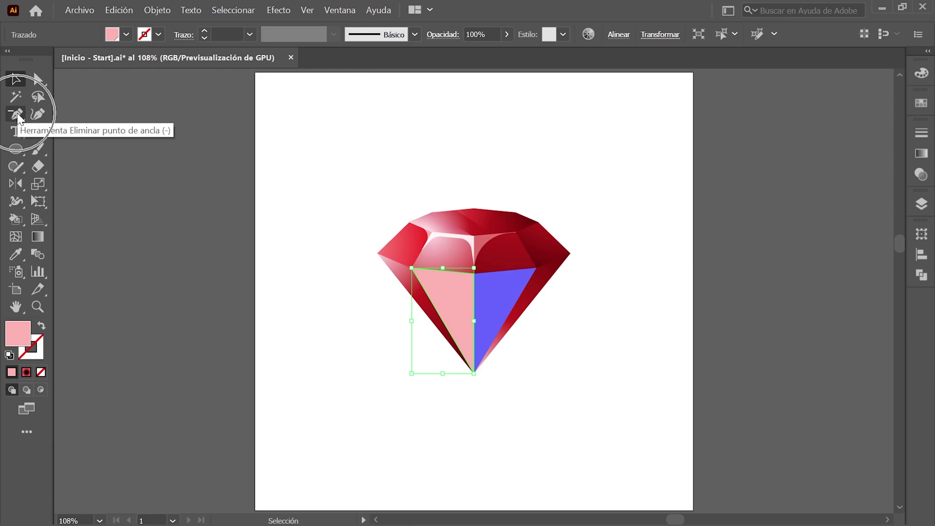
Step: Delete the pink facet's bottom tip and bottom-left anchors
left_click(17, 115)
scroll(480, 344, "up", 5)
left_click(465, 428)
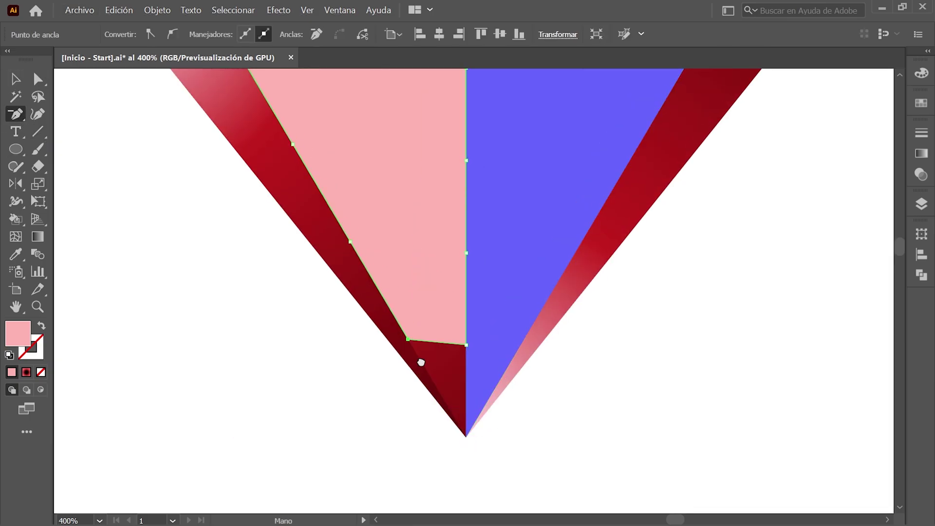
scroll(419, 359, "down", 3)
left_click(403, 401)
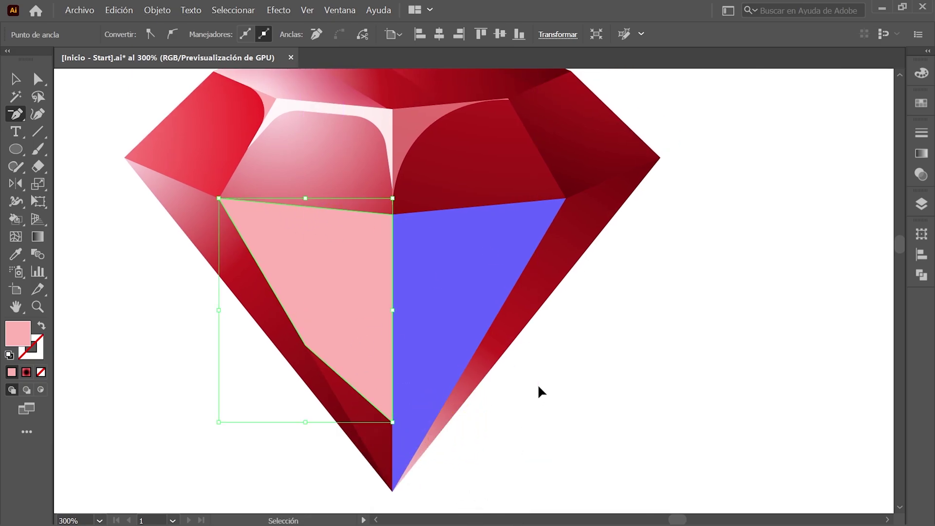
key("ctrl+0")
Step: Move the facet's left-edge anchor to X 509, Y 554 px
left_click(39, 80)
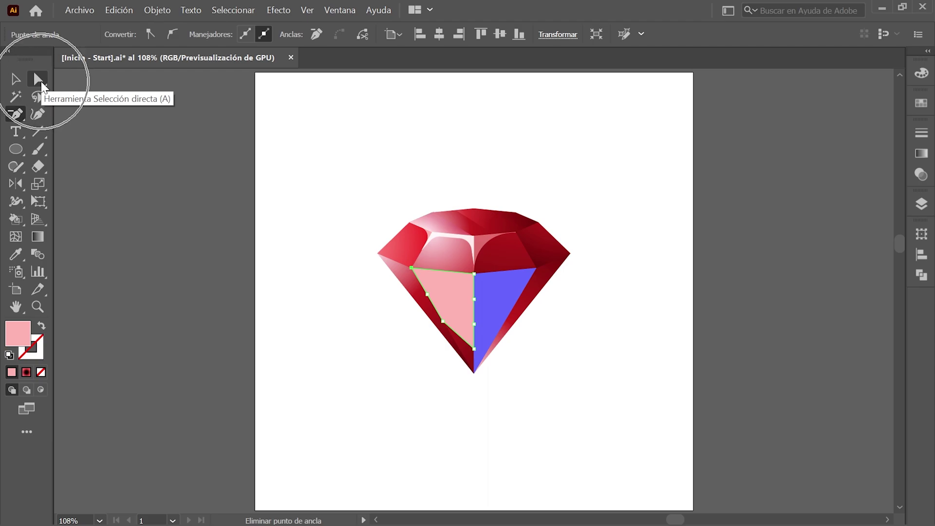
scroll(459, 355, "up", 3)
left_click(391, 301)
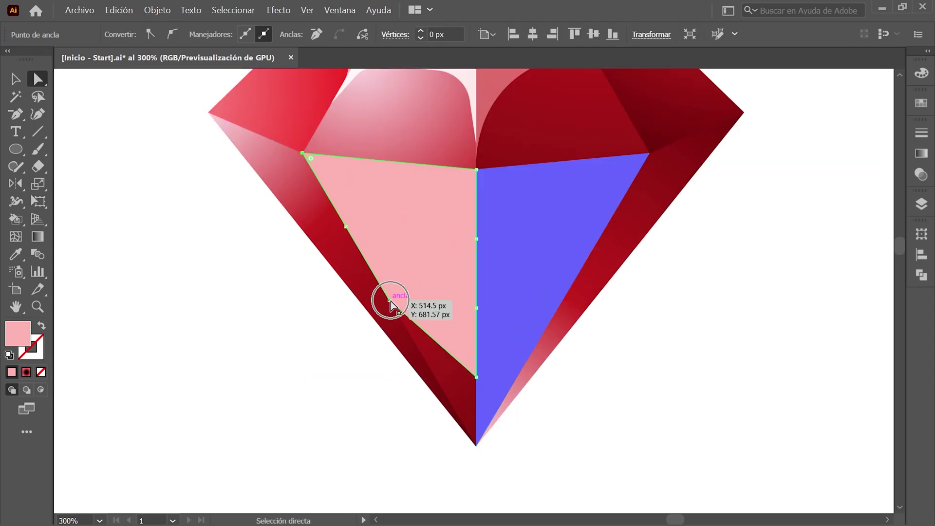
left_click(921, 235)
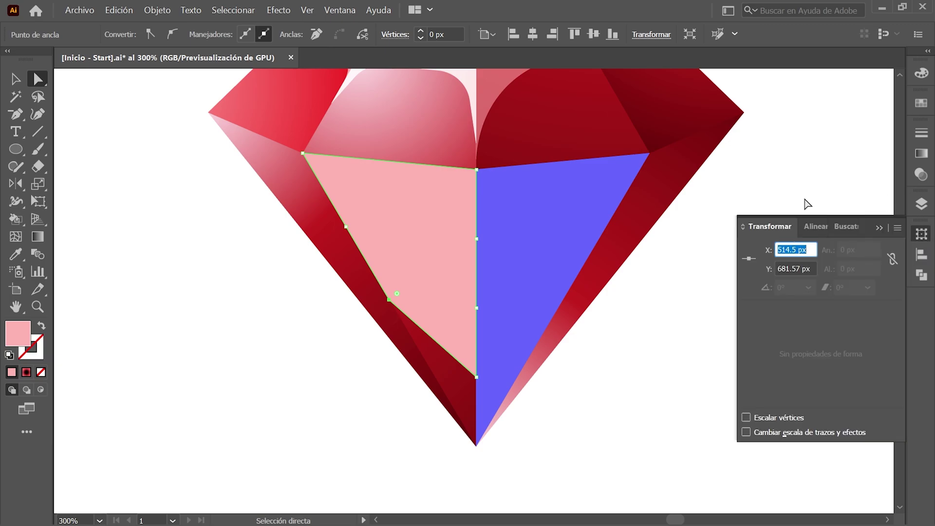
type("509")
key("Tab")
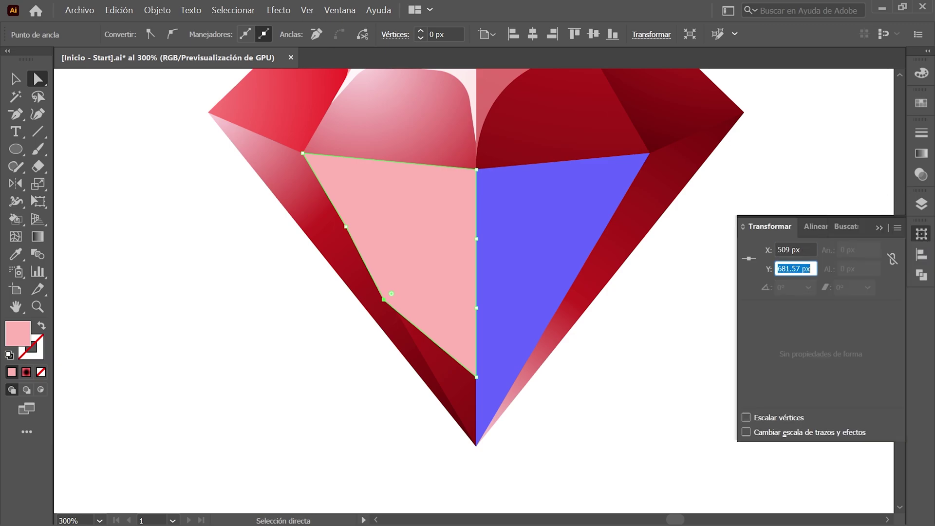
type("554")
key("Return")
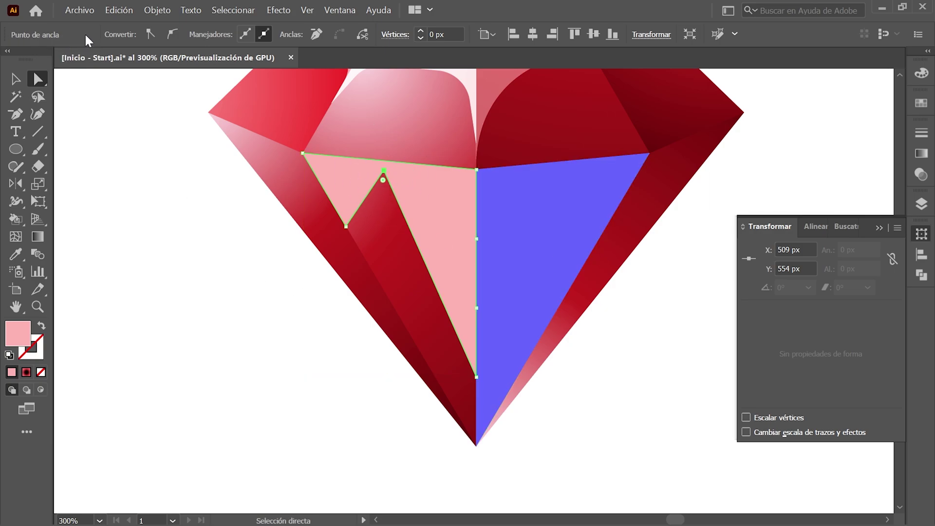
Step: Make the peak anchor smooth and drag its handles into a wide arch, using the Guía 12 guide
left_click(171, 36)
left_click(172, 35)
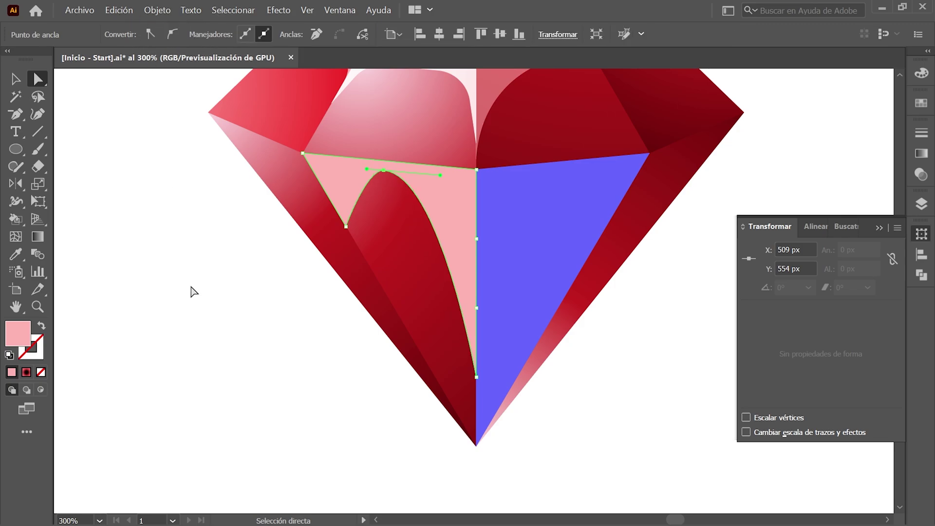
left_click(922, 203)
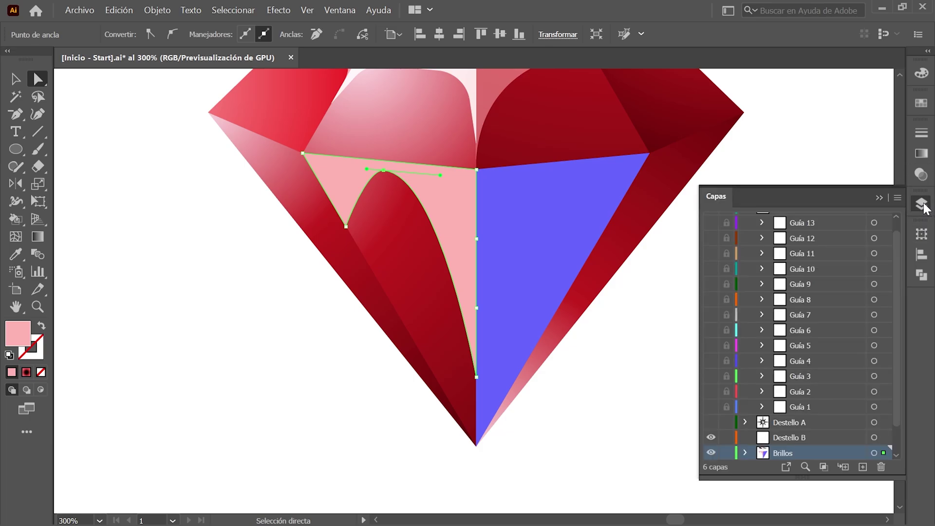
left_click(711, 239)
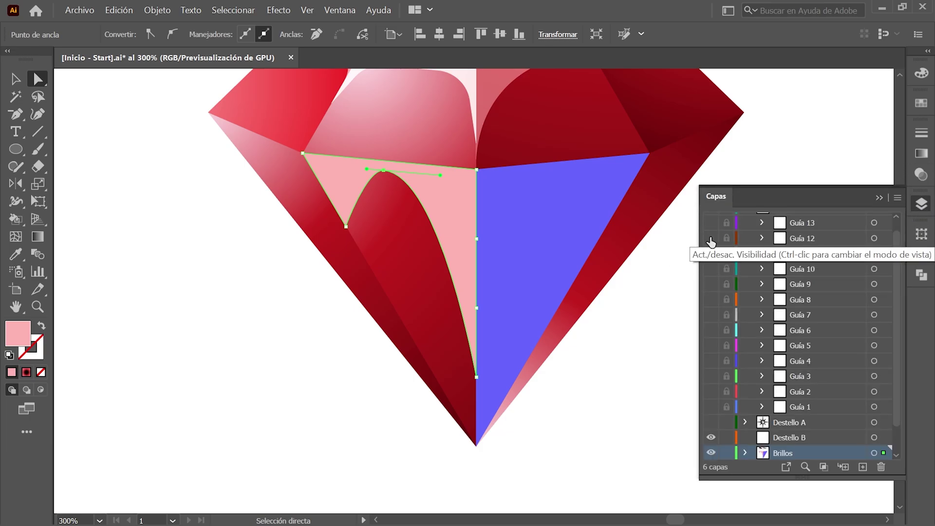
left_click(921, 203)
scroll(443, 134, "up", 2)
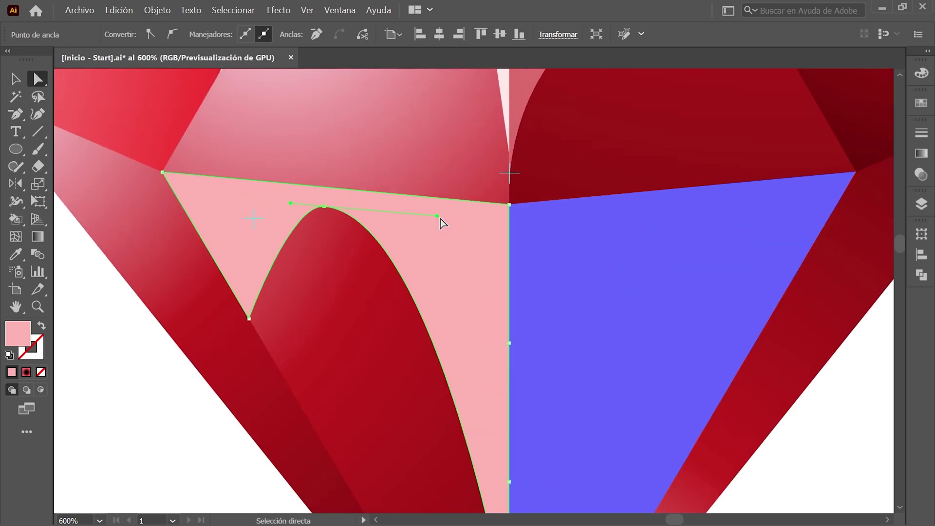
left_click_drag(439, 217, 509, 173)
left_click_drag(291, 213, 254, 218)
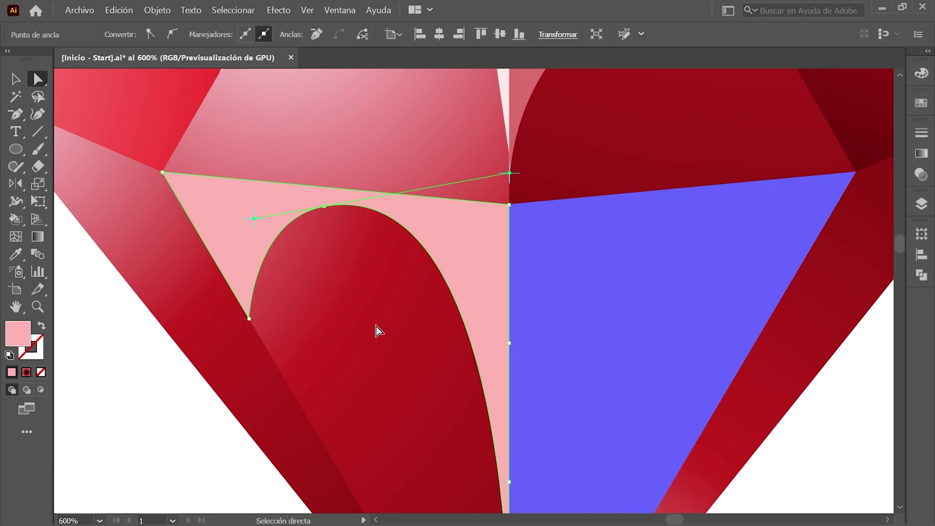
Step: Blend the pink arched facet in Trama mode at 70% opacity
left_click(16, 79)
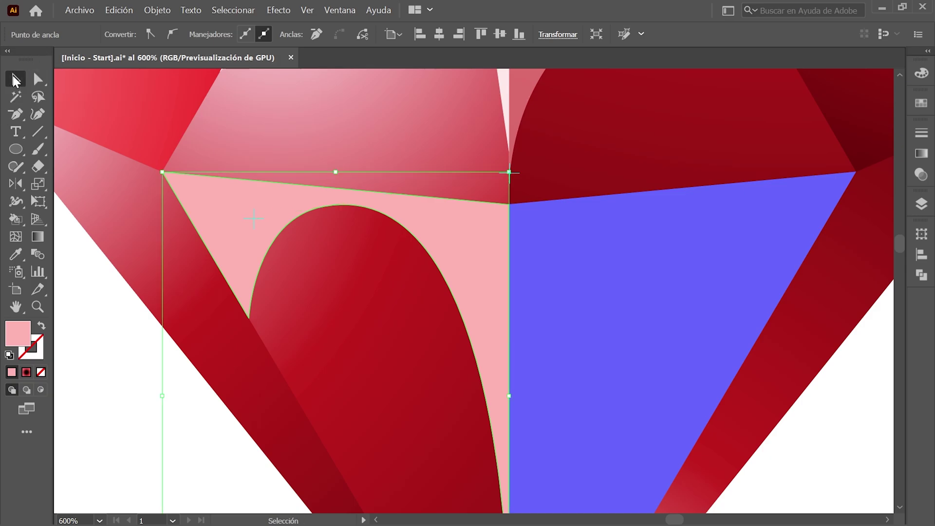
key("ctrl+0")
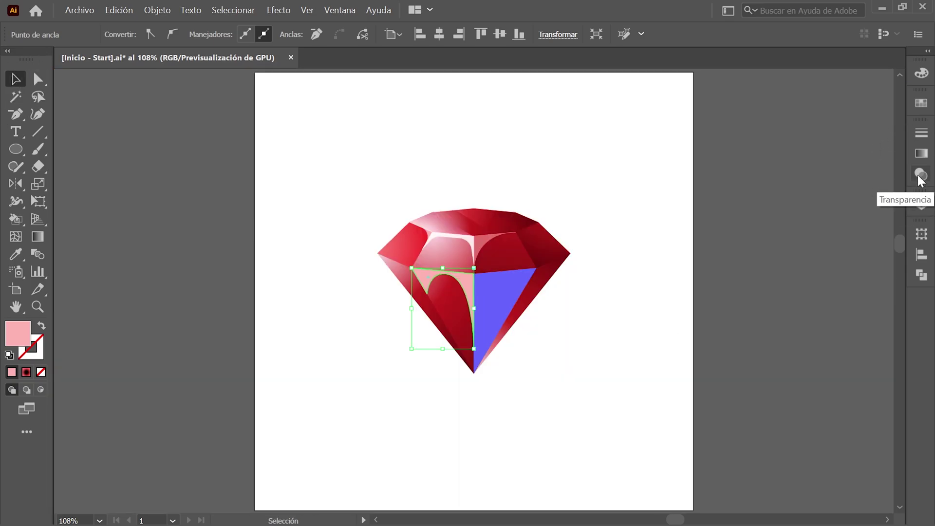
left_click(921, 176)
left_click(795, 150)
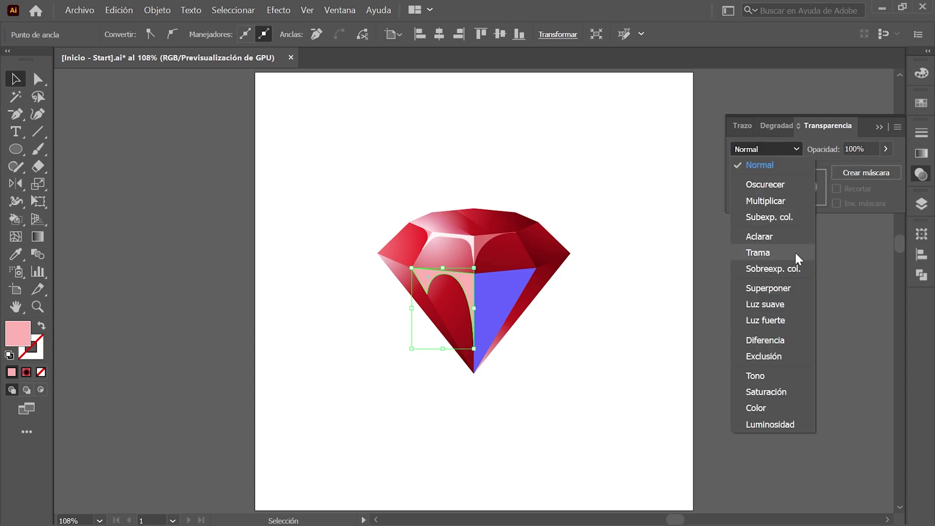
left_click(793, 250)
left_click(823, 149)
type("70")
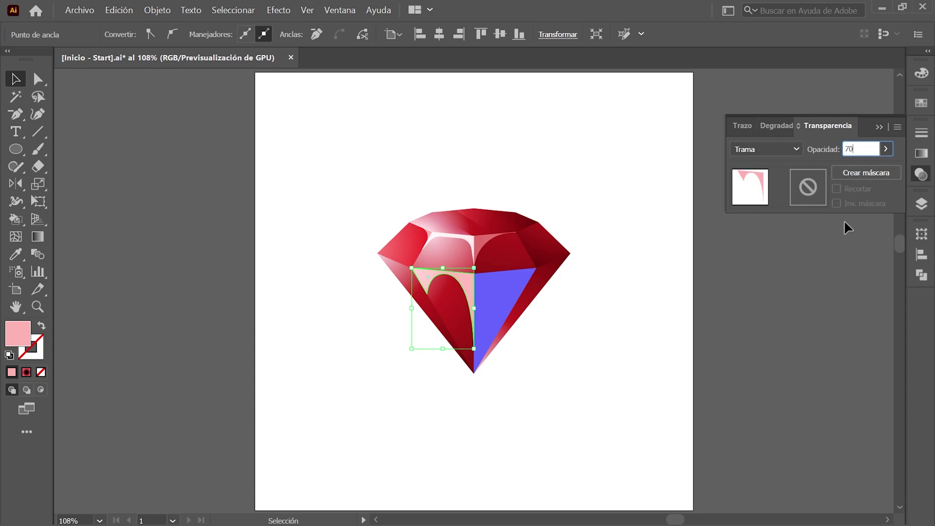
key("Return")
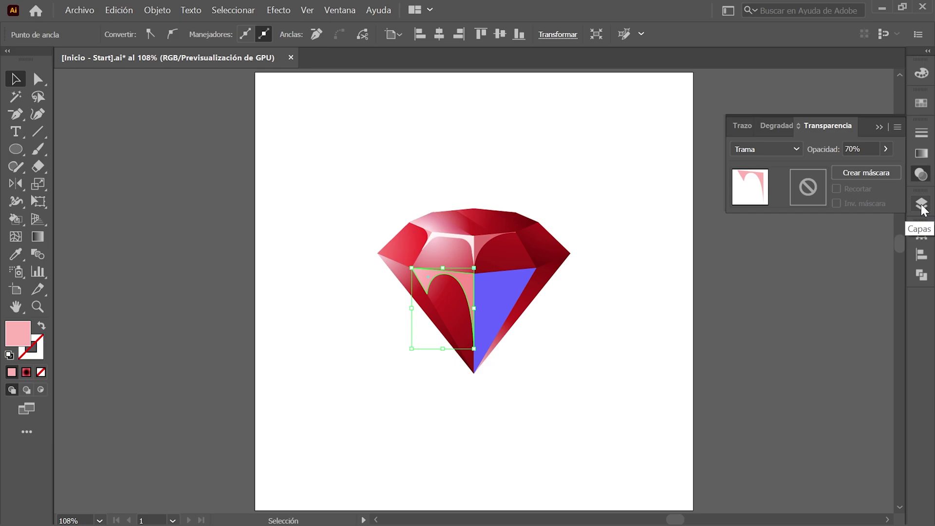
Step: Hide the Guía 12 and Guía 13 guide layers and close the Layers panel
left_click(921, 204)
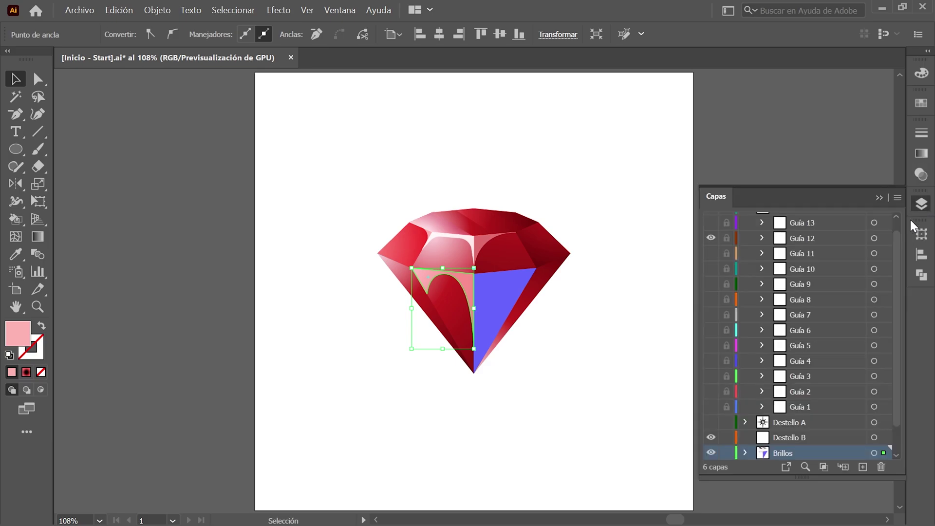
left_click(711, 238)
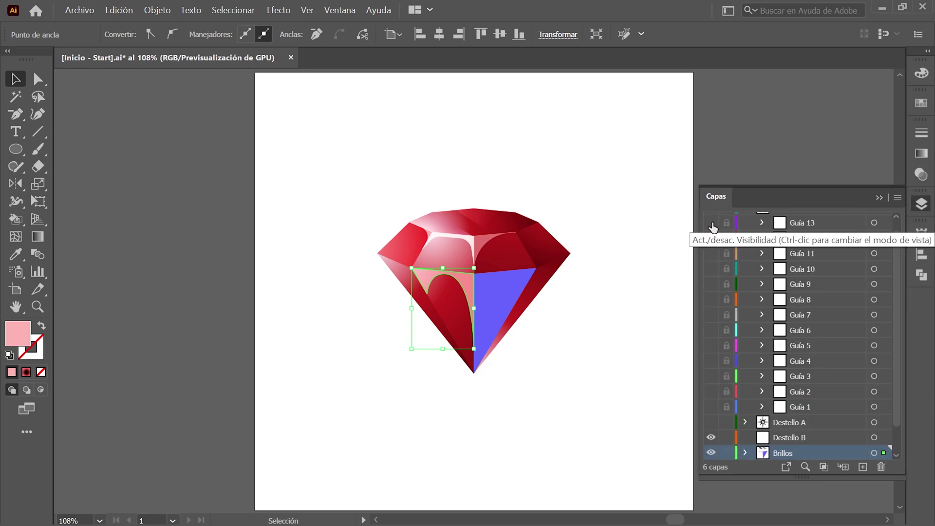
left_click(712, 224)
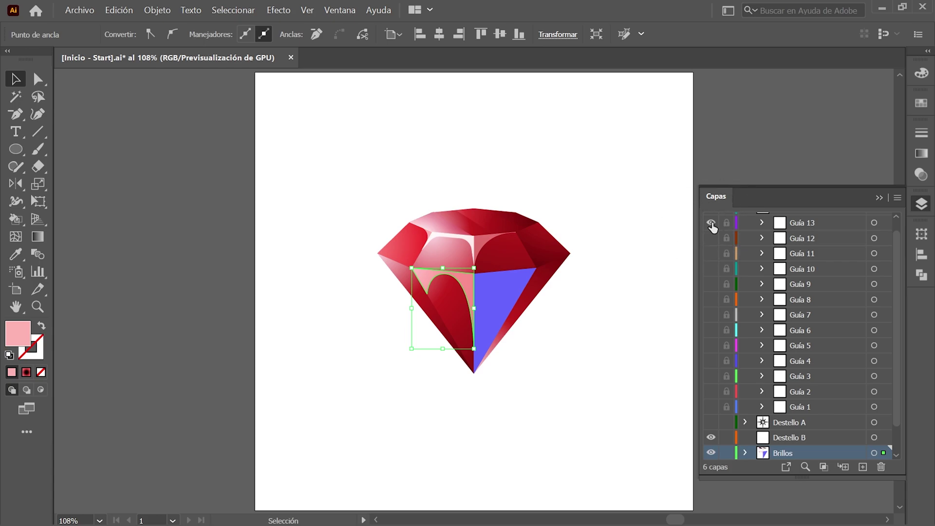
left_click(921, 205)
left_click(16, 78)
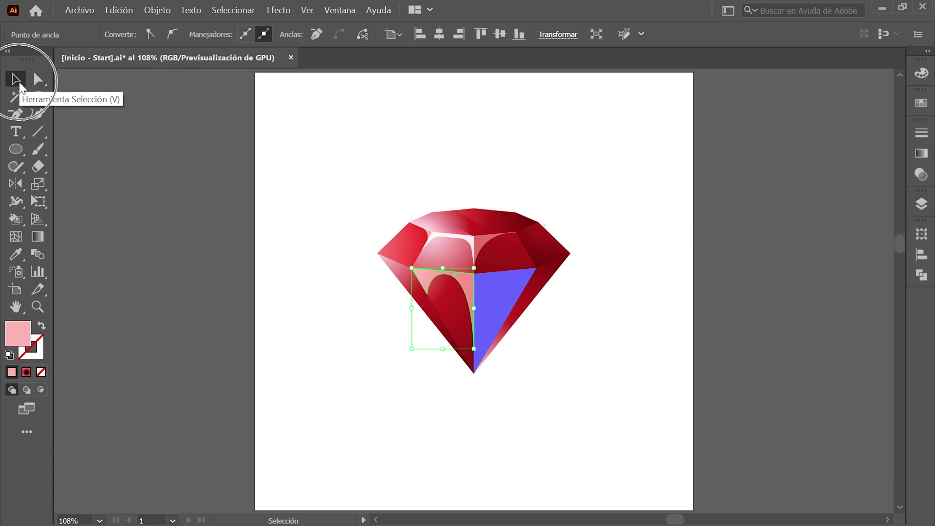
Step: Add anchor points to the outline of the gem's blue right facet
left_click(499, 295)
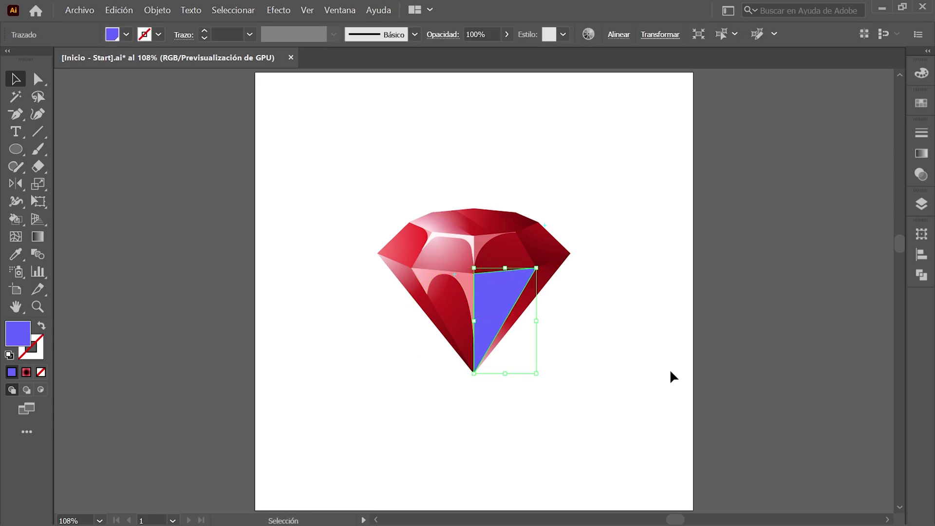
left_click(157, 7)
mouse_move(212, 334)
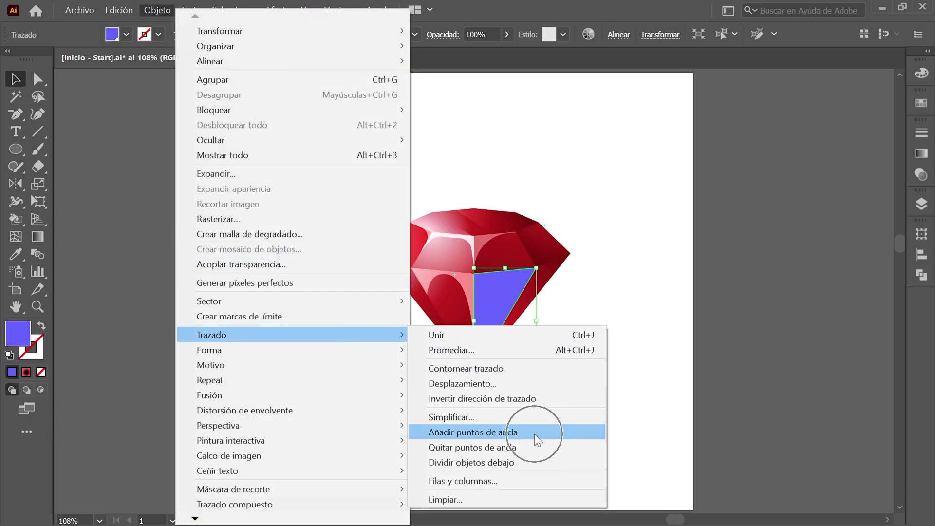
left_click(536, 438)
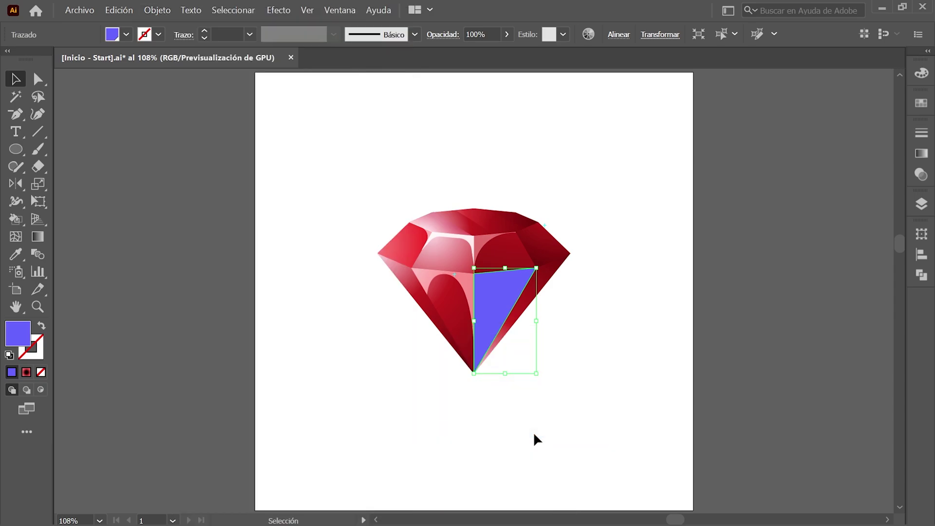
Step: Move the facet's left-edge anchor to X 746, Y 553 px
left_click(38, 79)
key("ctrl+plus")
key("ctrl+plus")
key("ctrl+plus")
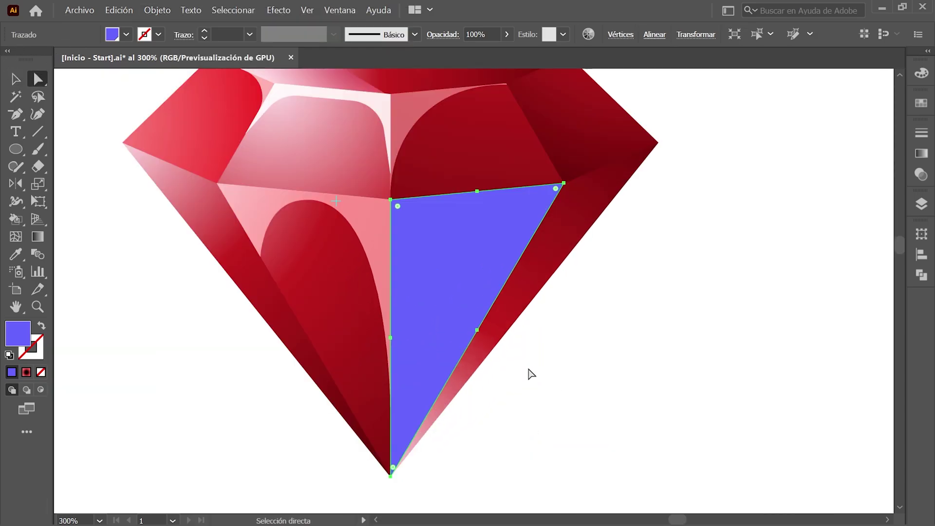
left_click(391, 337)
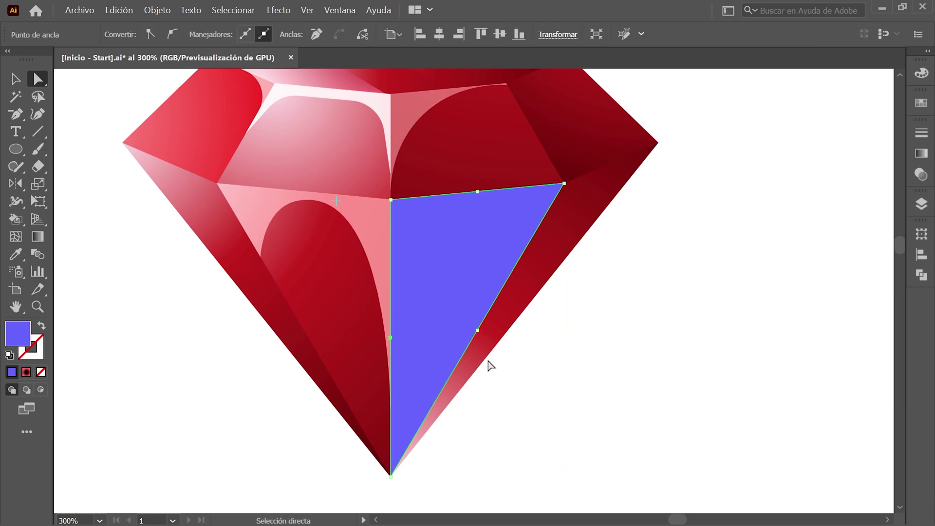
left_click(922, 234)
type("746")
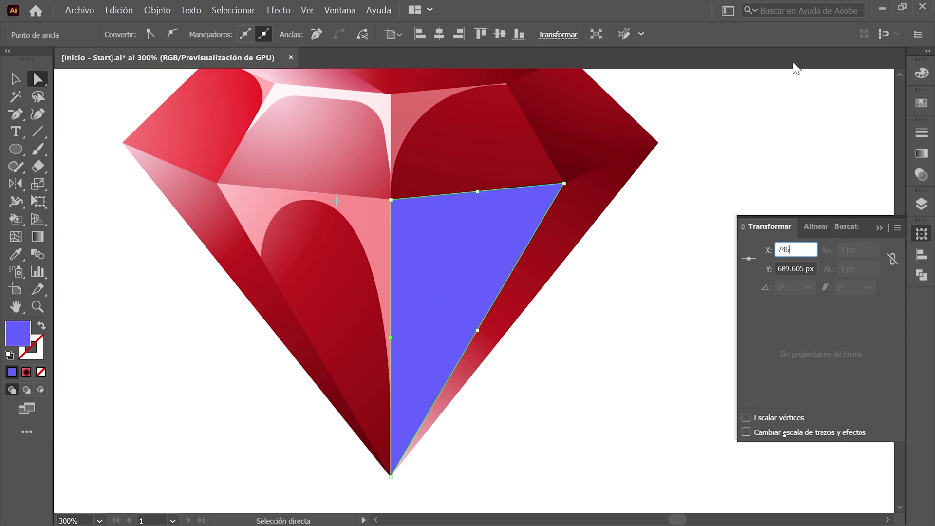
key("Tab")
type("553")
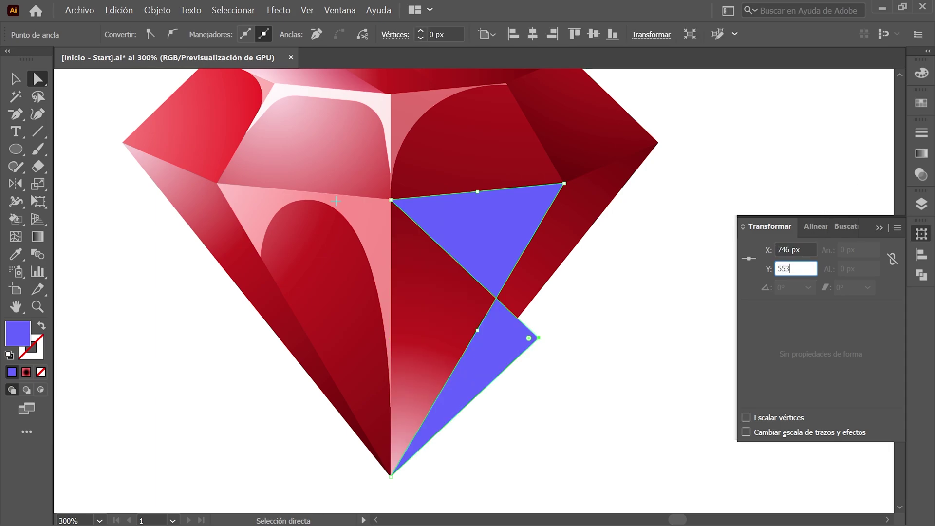
key("Return")
Step: Round that anchor's corner with a 73 px radius
left_click(396, 35)
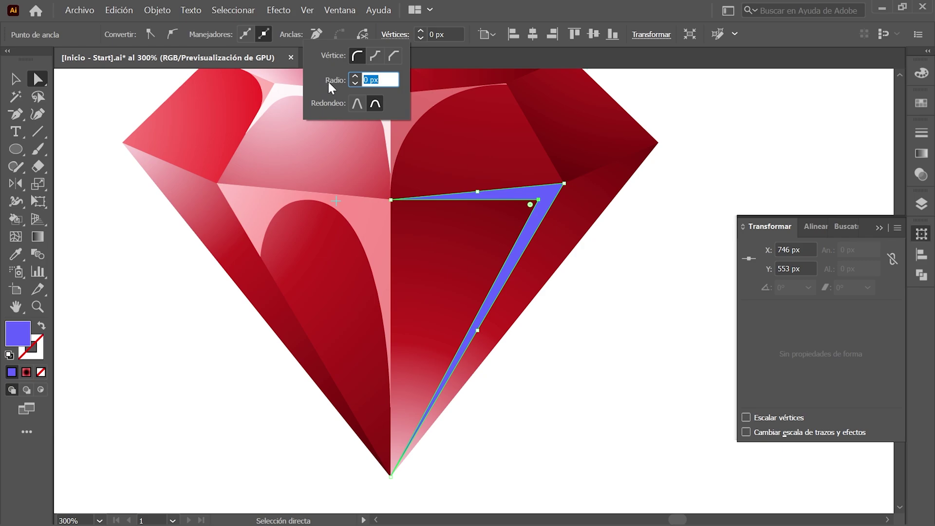
type("73")
key("Return")
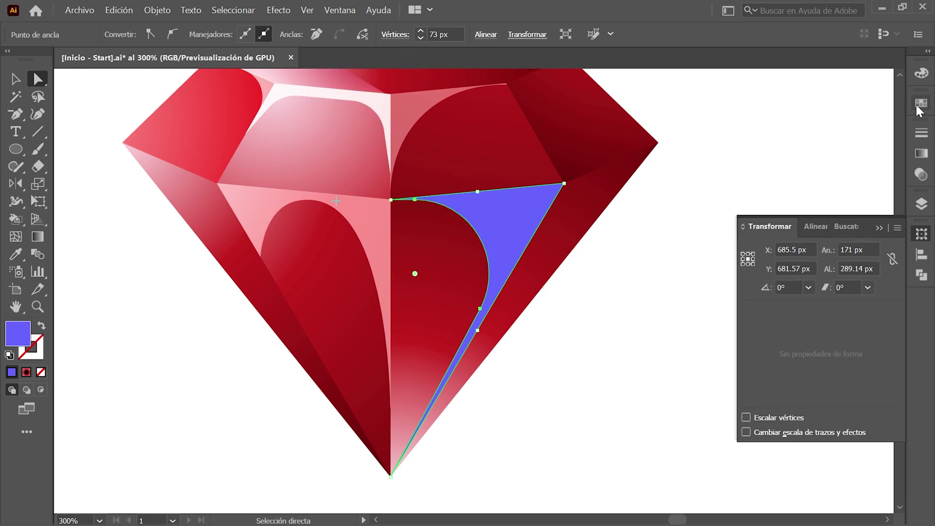
Step: Fill the facet with the Brillo A gradient aimed toward the gem's upper right
left_click(919, 107)
left_click(833, 208)
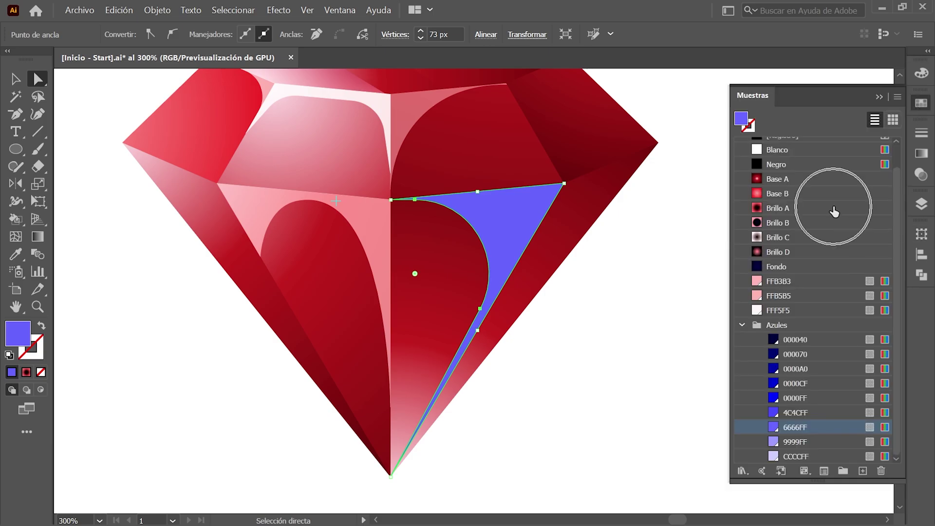
scroll(524, 253, "down", 1)
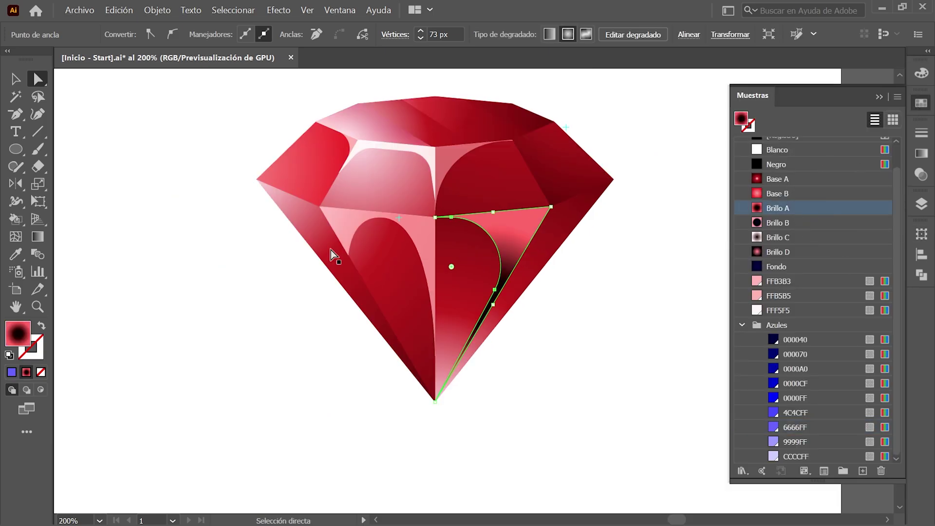
left_click(38, 236)
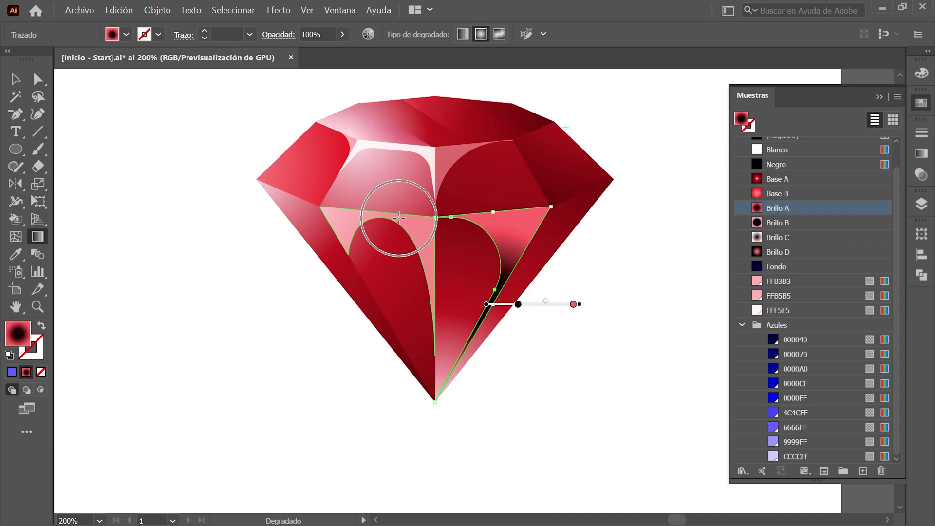
left_click_drag(394, 219, 565, 128)
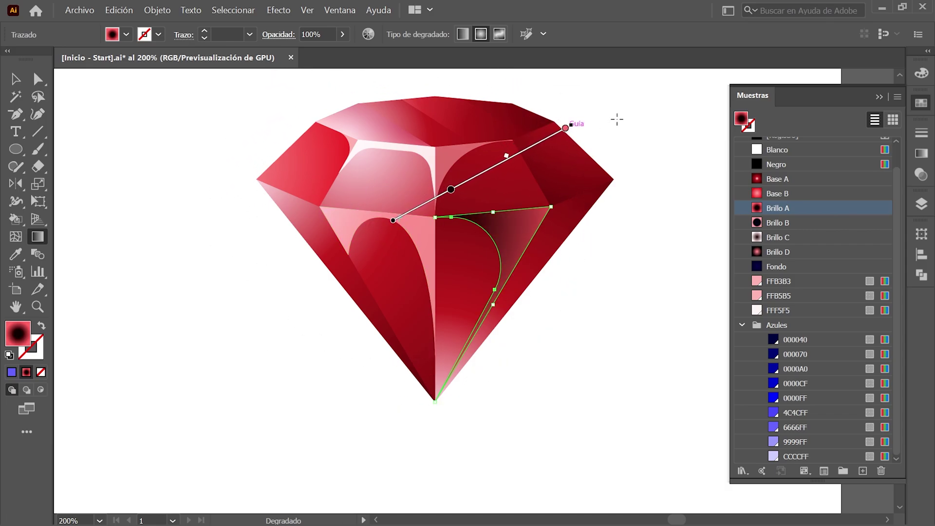
Step: Set the facet's blending to Trama at 50% opacity
left_click(921, 174)
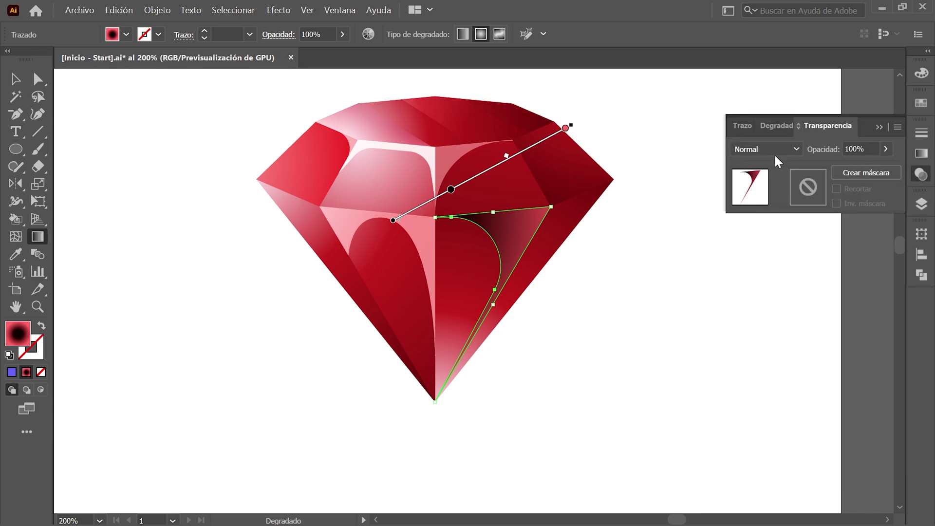
left_click(774, 149)
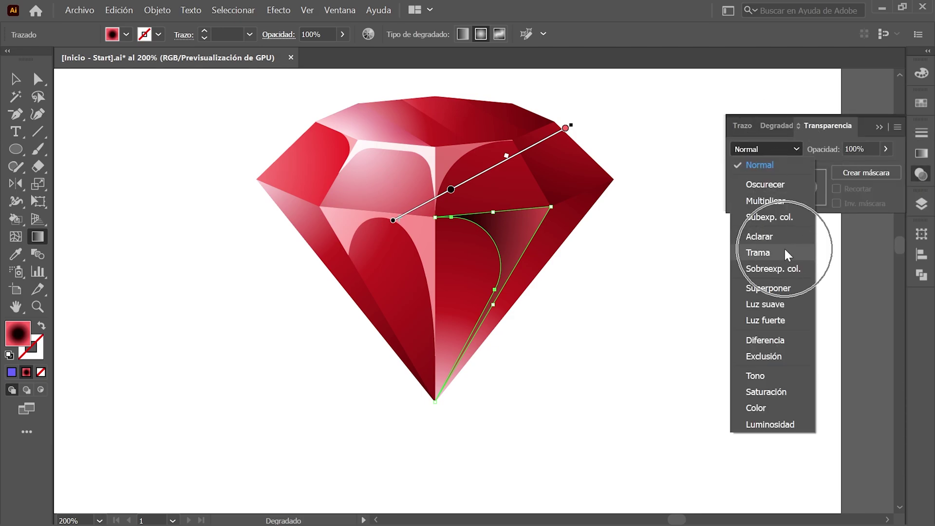
left_click(785, 252)
type("50")
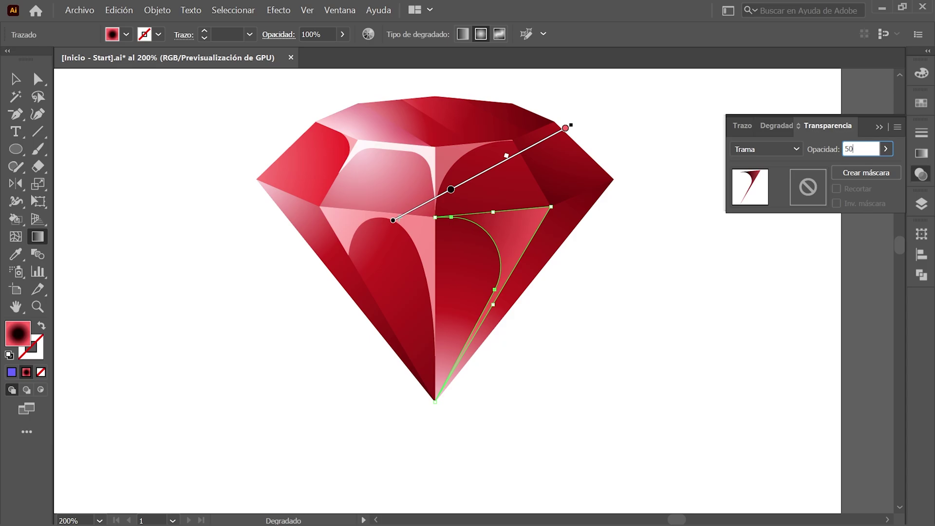
key("Return")
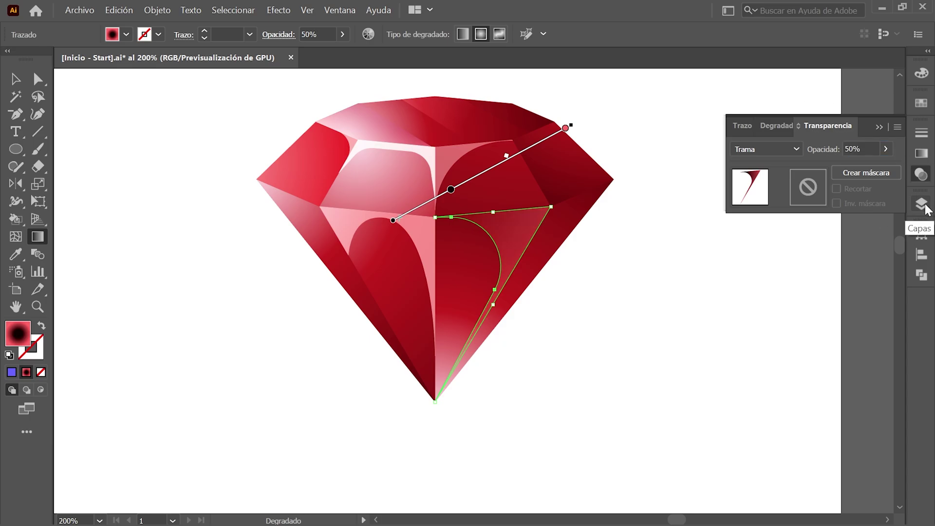
left_click(921, 204)
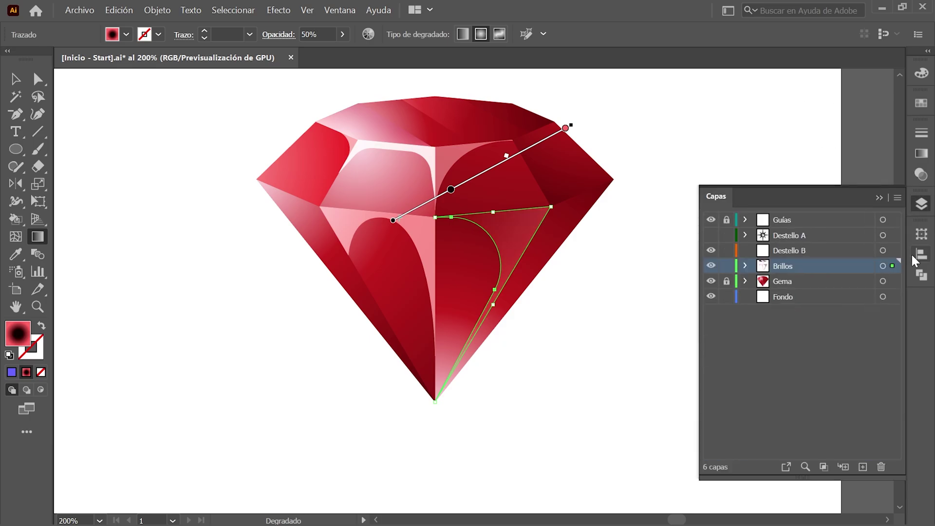
Step: Hide all layers except Fondo and draw a 1240 px square centred on the artboard
left_click(711, 297, "alt")
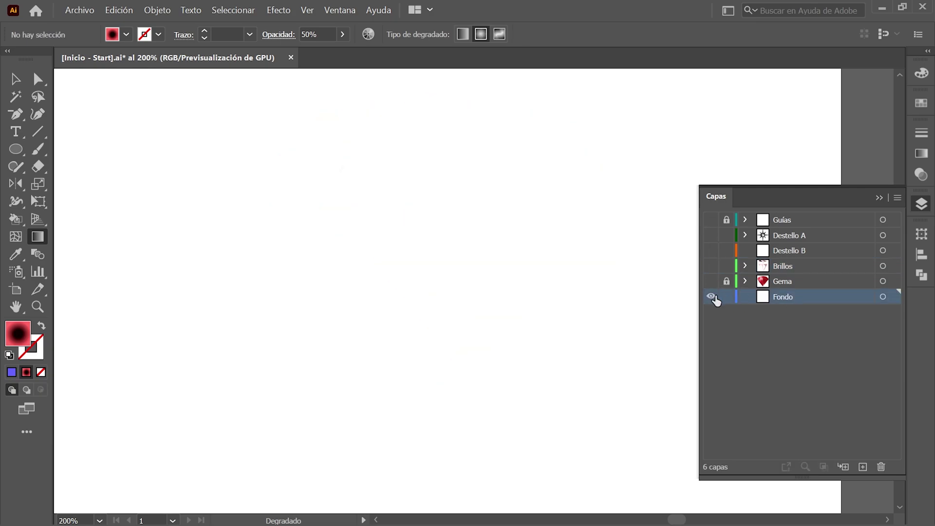
left_click(9, 356)
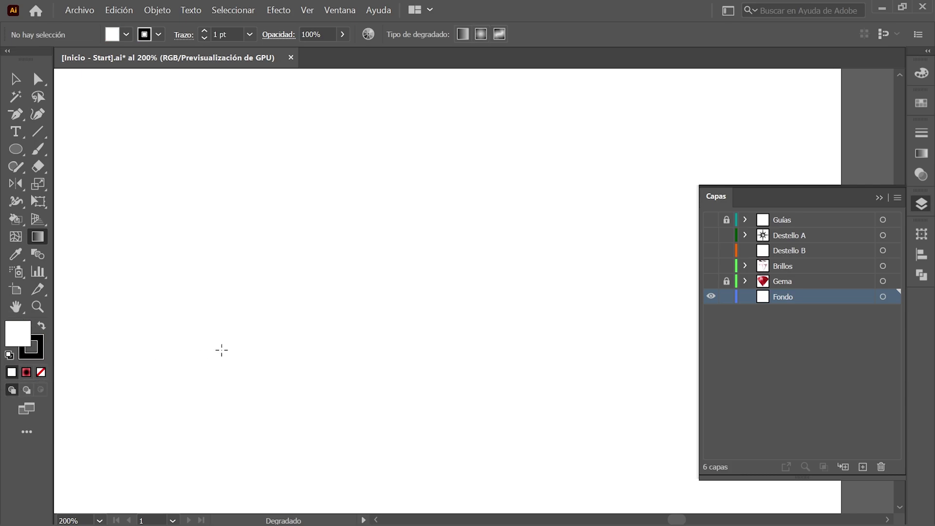
left_click_drag(16, 149, 174, 152)
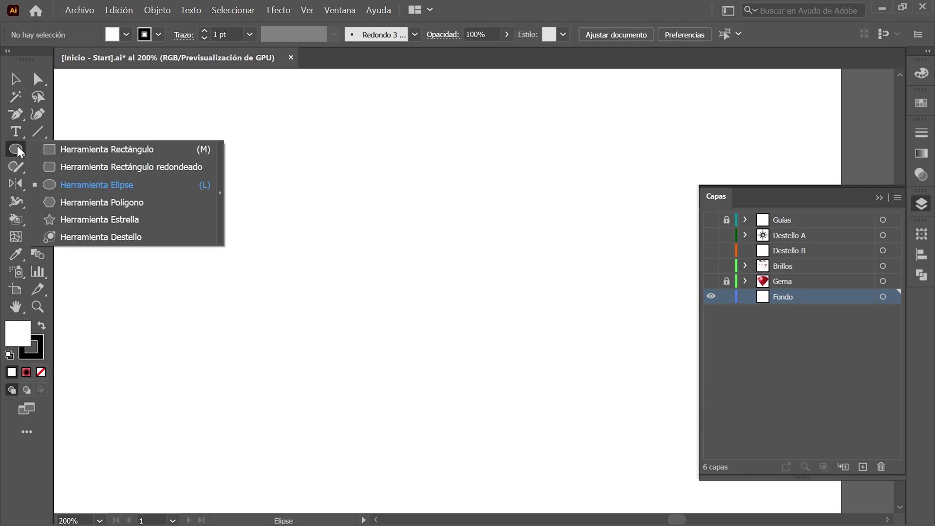
left_click(174, 152)
key("ctrl+0")
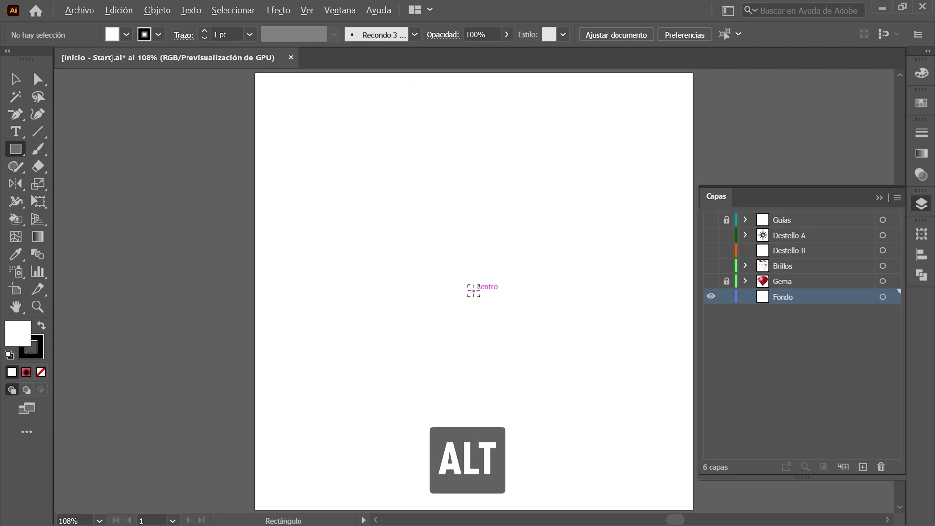
left_click(473, 291, "alt")
left_click_drag(520, 86, 85, 95)
left_click(193, 125)
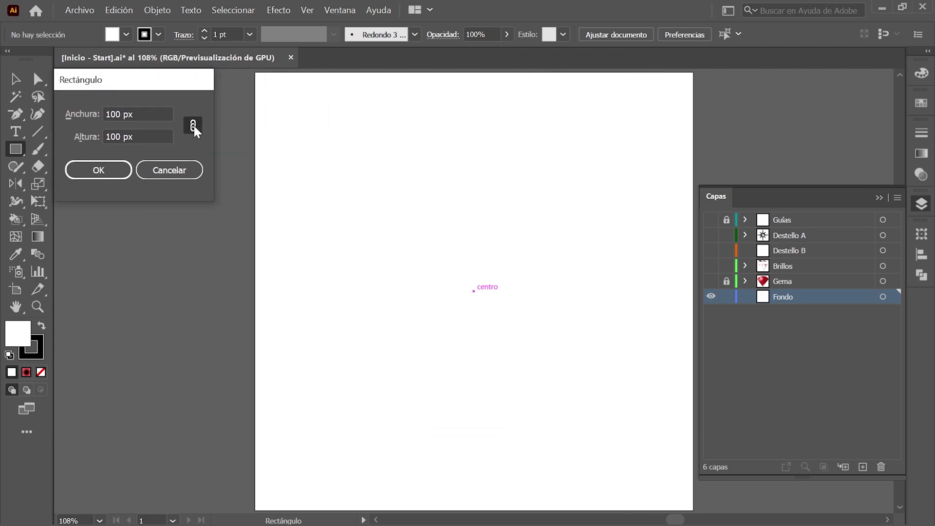
key("shift+Tab")
type("1240")
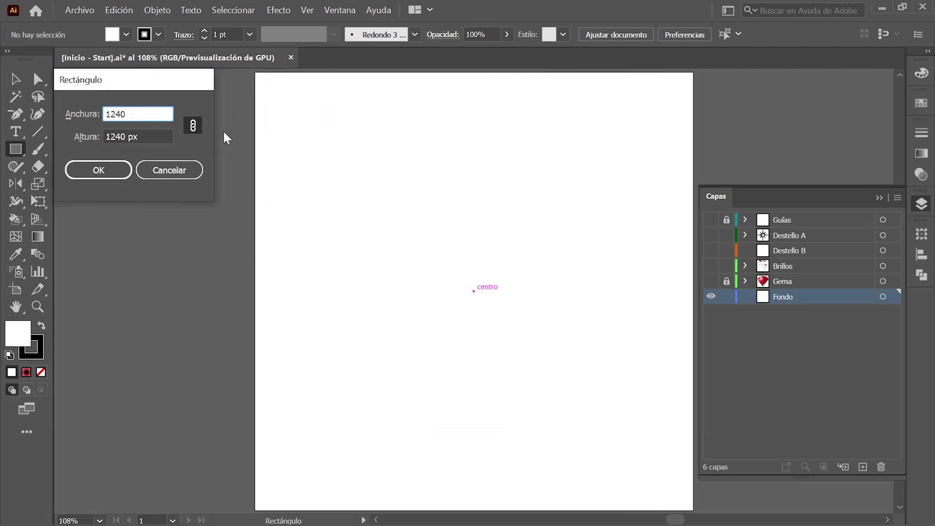
left_click(97, 170)
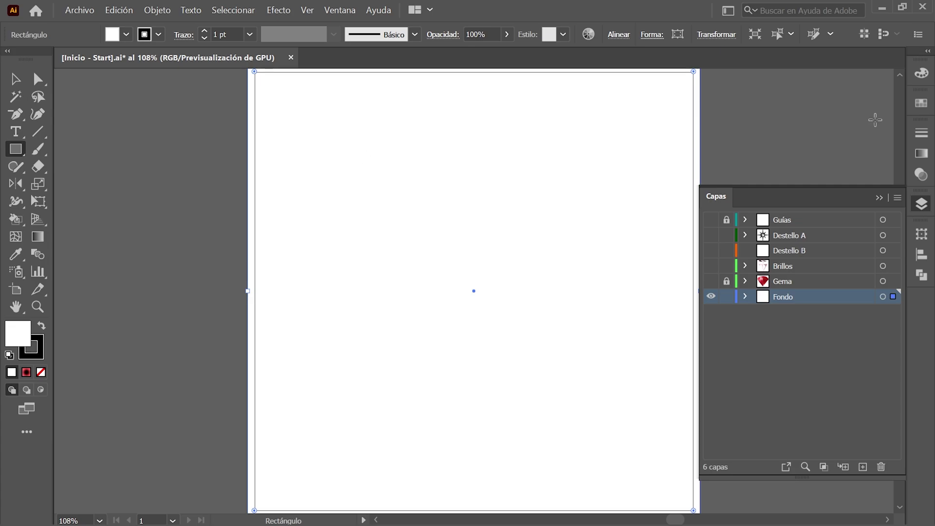
Step: Fill the square with the Fondo gradient, set its stroke to none, and deselect it
left_click(917, 108)
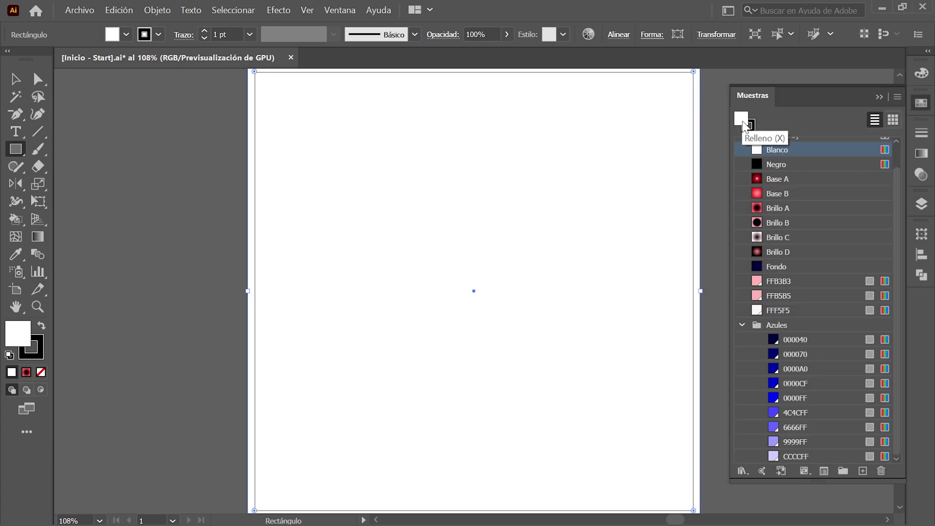
left_click(809, 268)
left_click(748, 125)
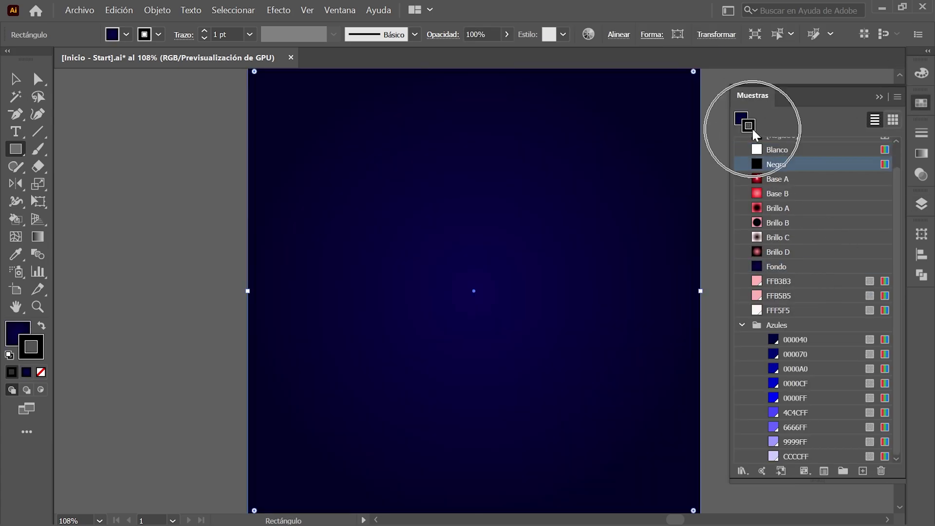
scroll(808, 151, "up", 2)
left_click(808, 146)
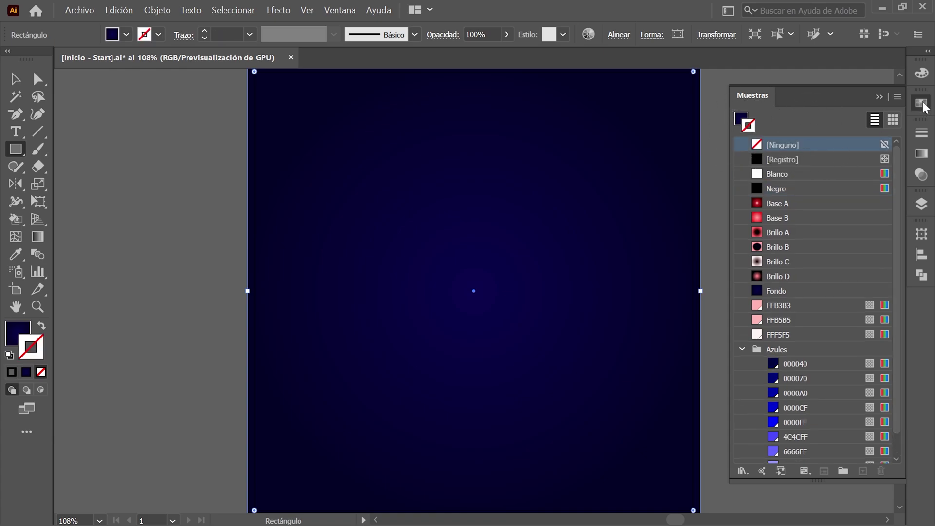
left_click(770, 163)
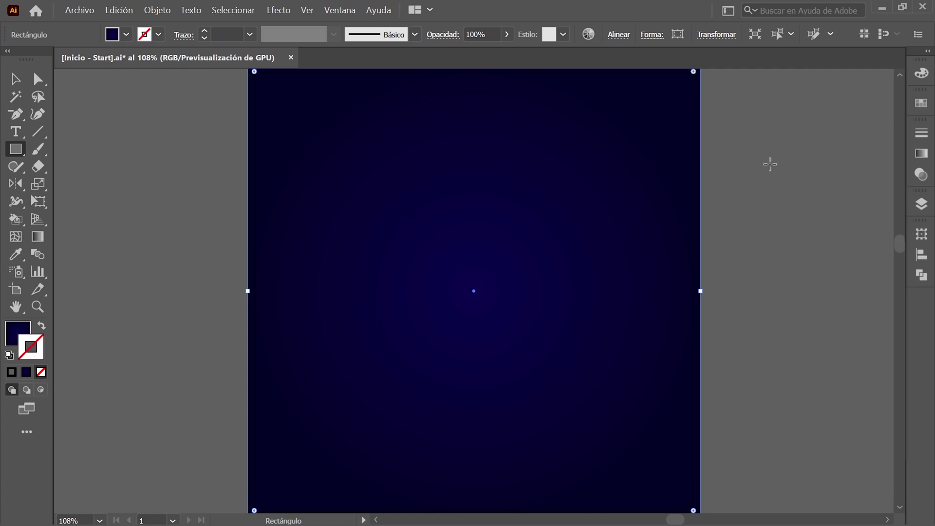
left_click(235, 7)
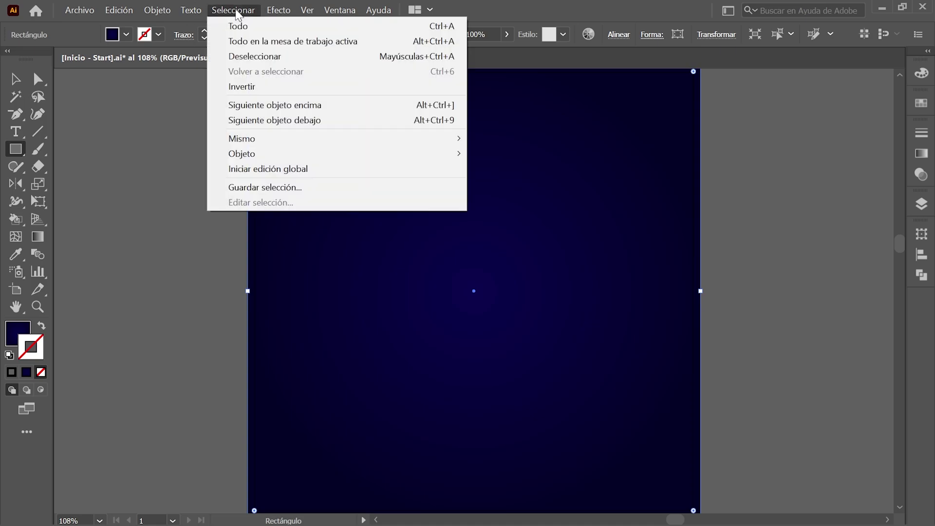
left_click(323, 56)
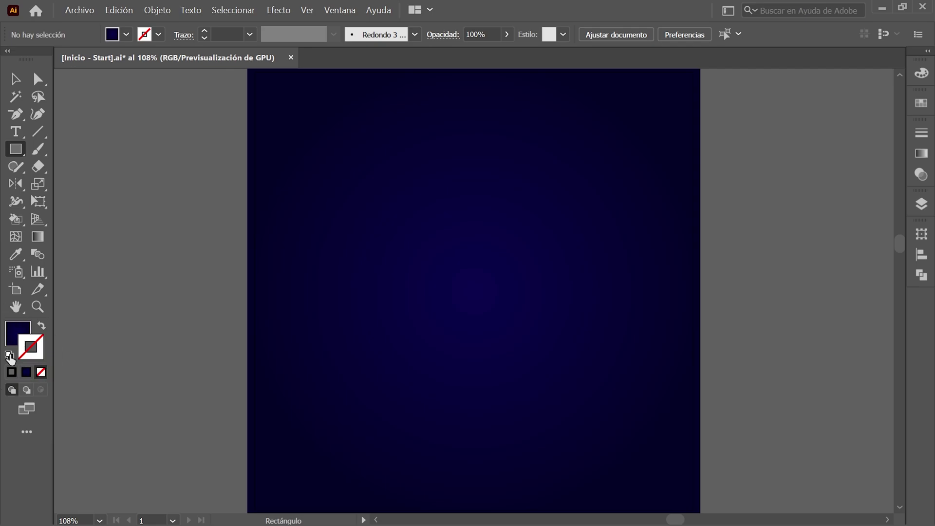
Step: With default colours, draw an 807 × 807 px circle centred on the artboard
left_click(9, 356)
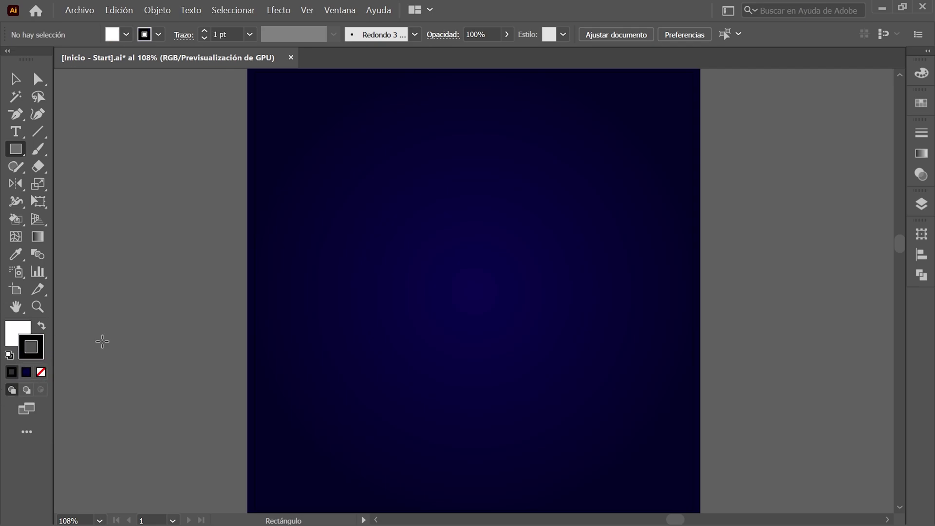
right_click(15, 149)
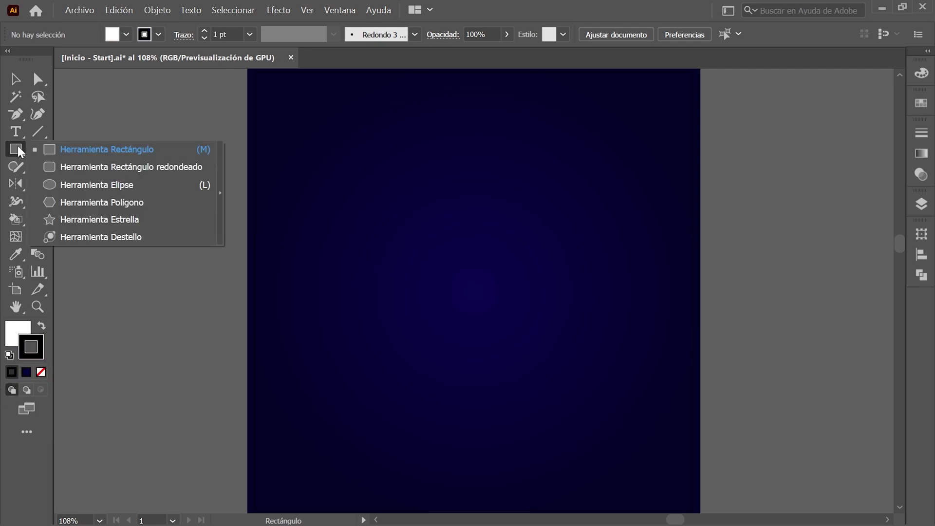
left_click(161, 187)
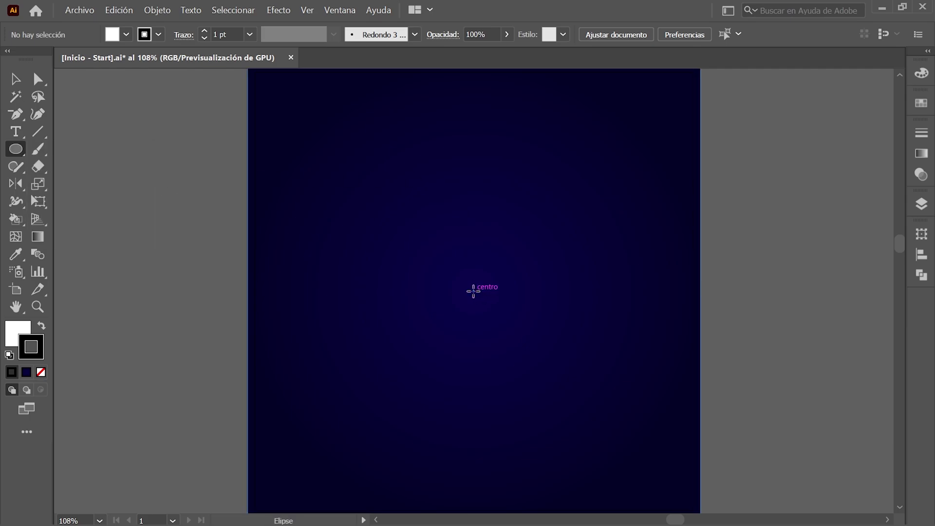
key("alt")
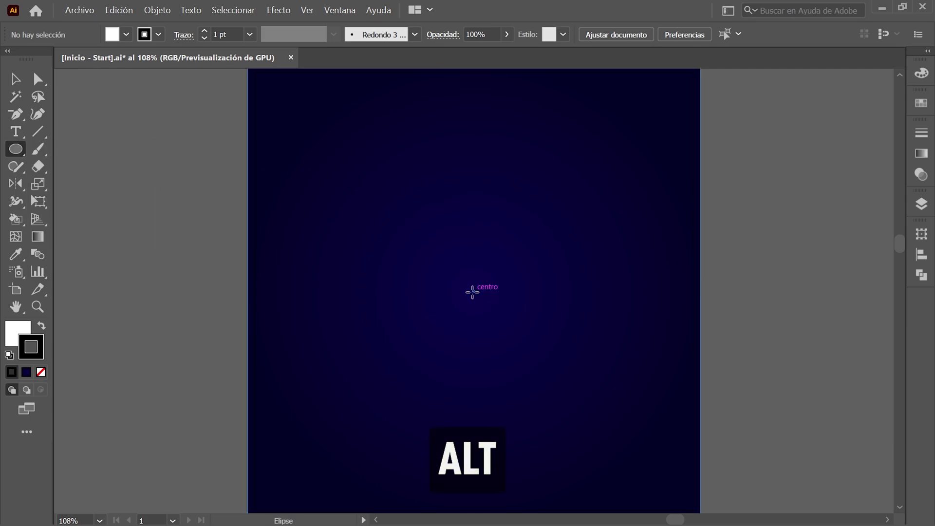
left_click(472, 292, "alt")
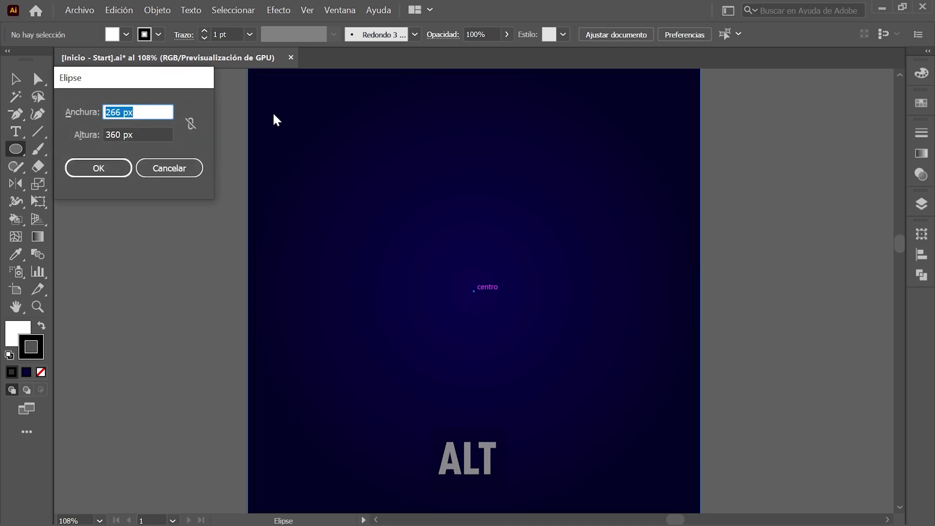
type("807")
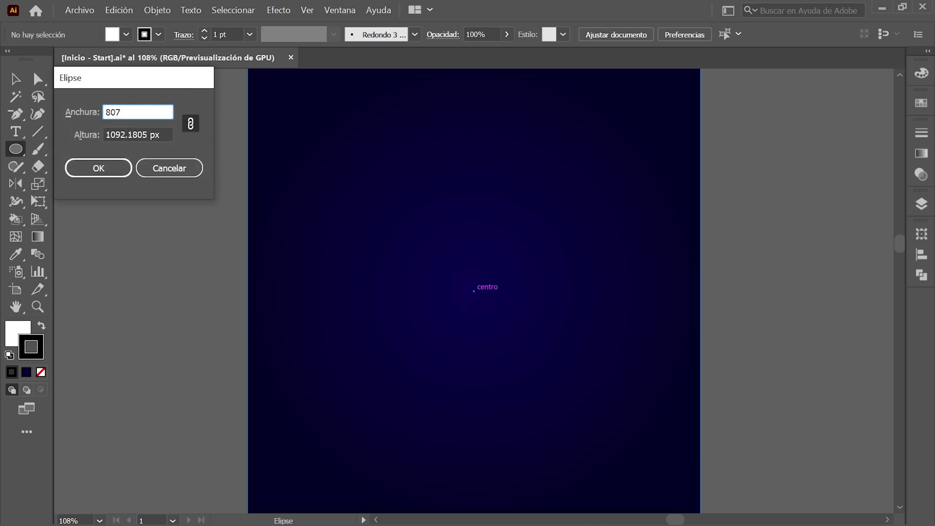
left_click(190, 124)
left_click(138, 135)
type("807")
left_click(191, 123)
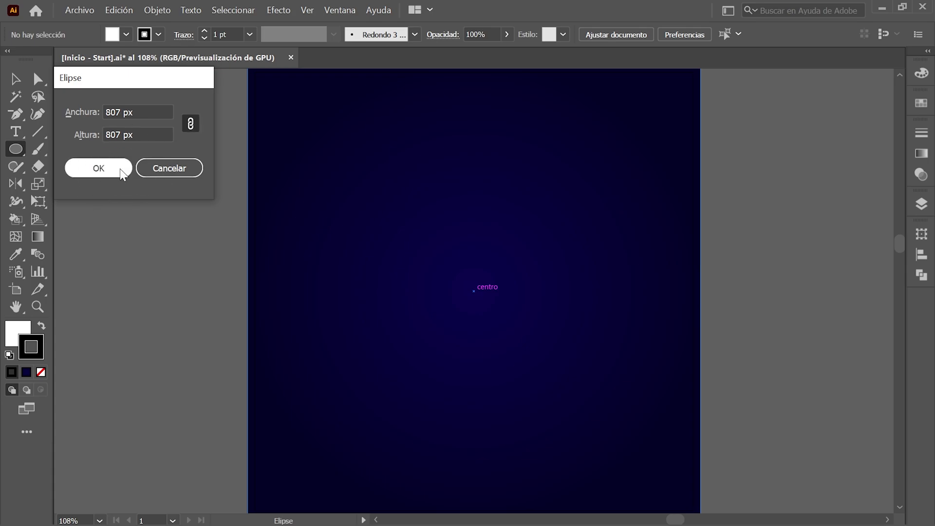
left_click(98, 168)
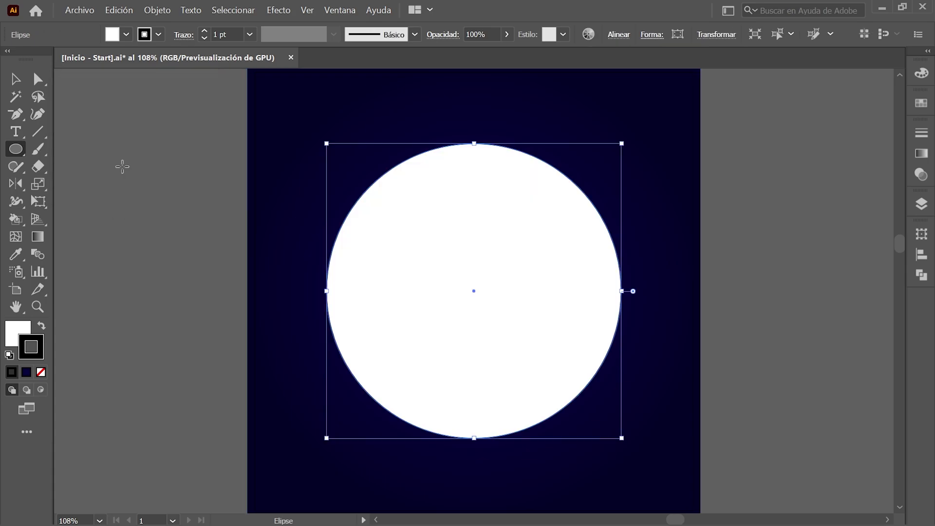
Step: Remove the circle's stroke and fill it with the Brillo D gradient swatch
left_click(921, 104)
scroll(789, 163, "up", 1)
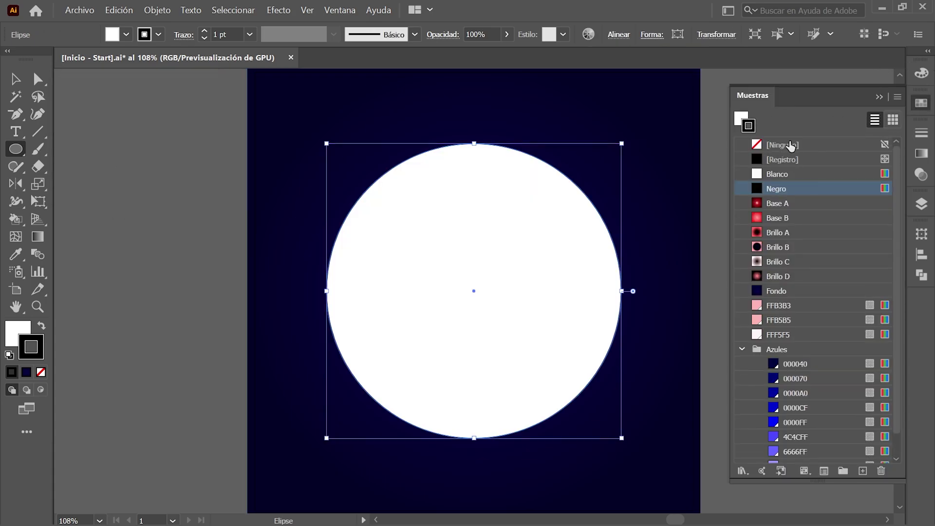
left_click(790, 145)
left_click(742, 119)
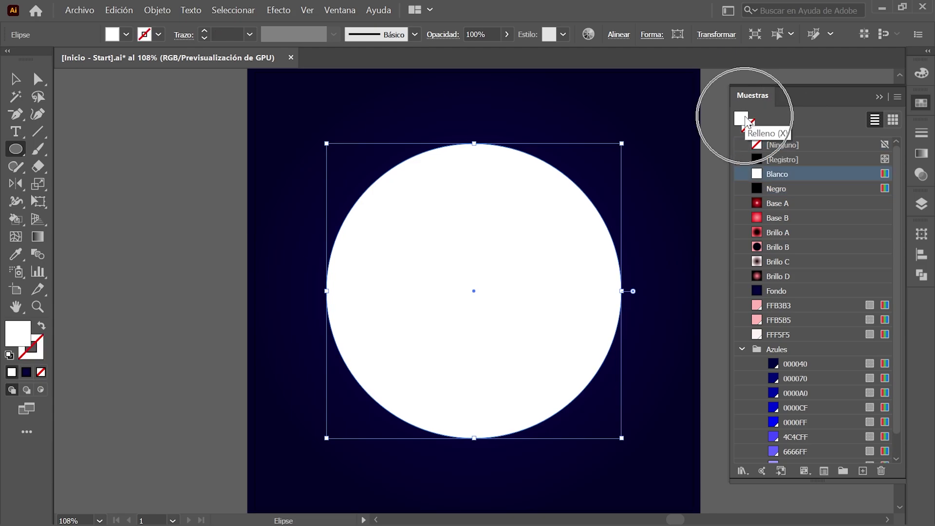
left_click(816, 281)
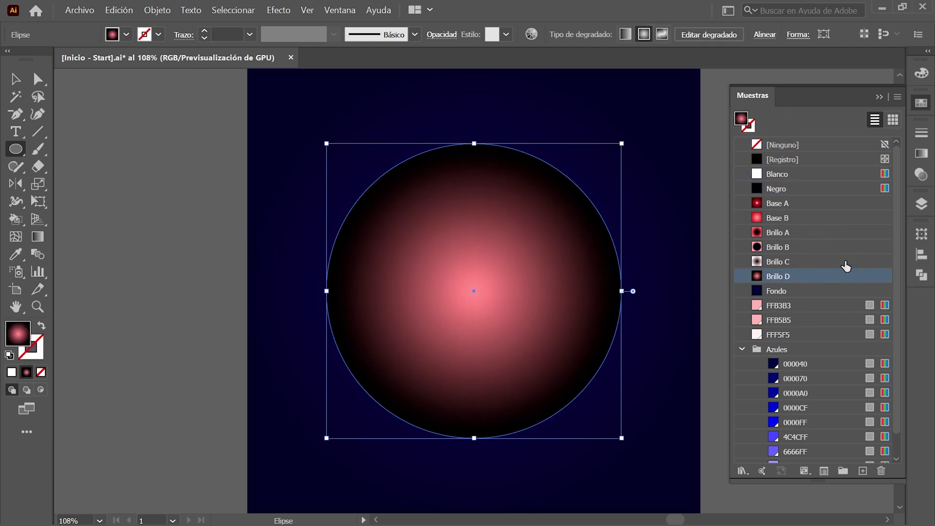
Step: Set the circle's blending mode to Trama at 50% opacity
left_click(922, 174)
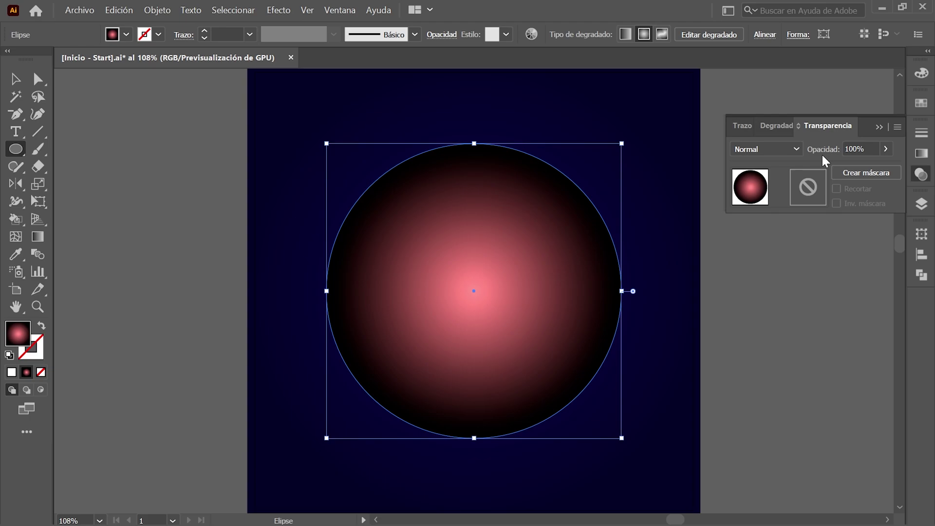
left_click(794, 148)
left_click(783, 252)
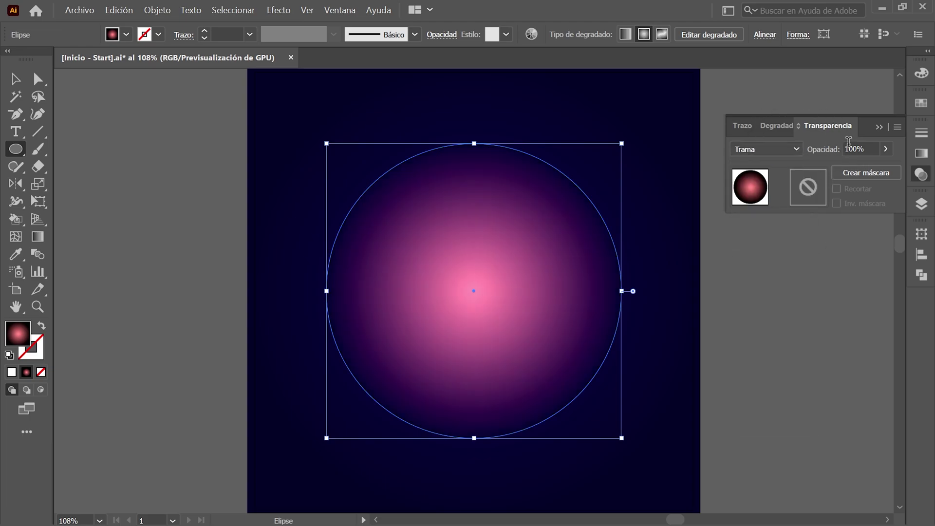
left_click(861, 148)
type("50")
key("Return")
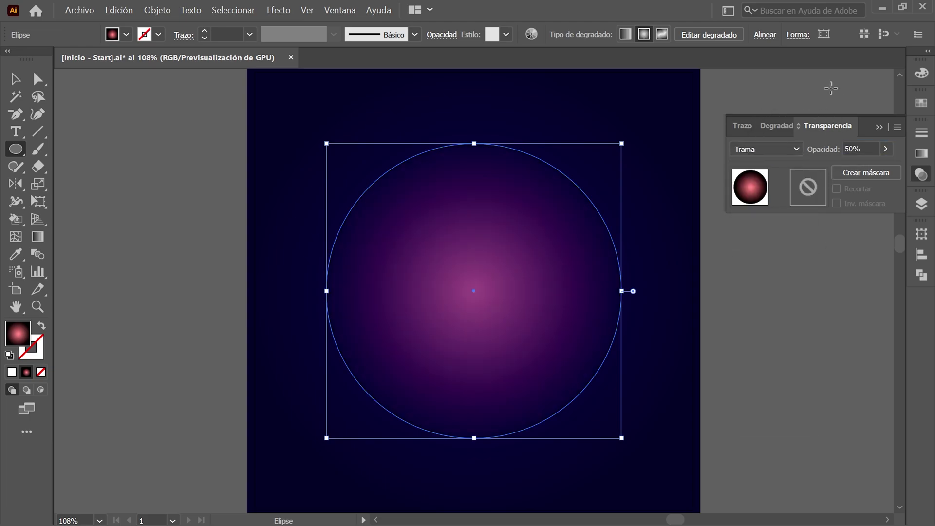
left_click(921, 208)
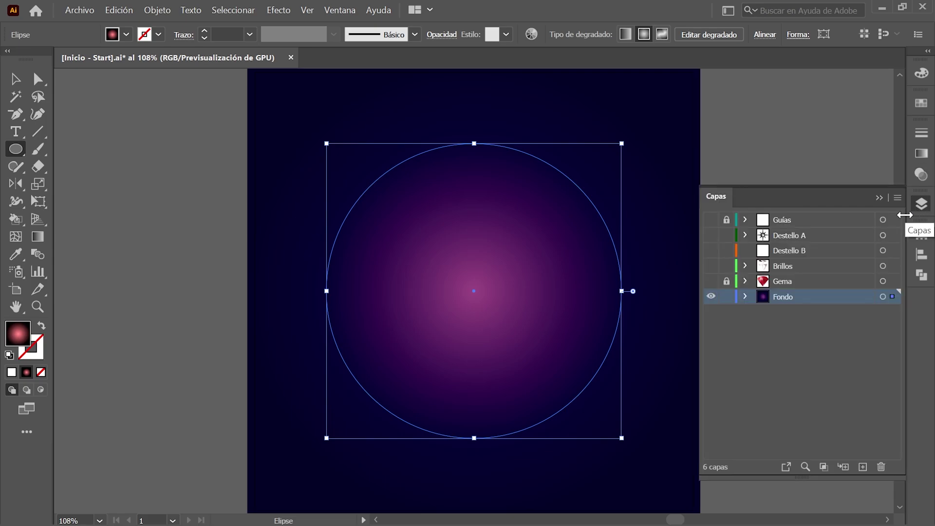
Step: Lock Fondo, show the Destello B layer, and restore default white fill and black stroke
left_click(725, 297)
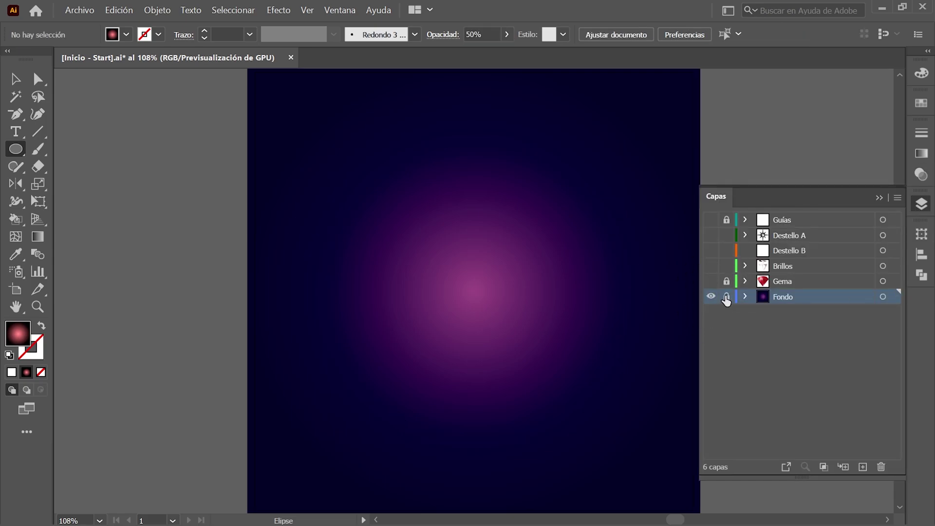
left_click(711, 251)
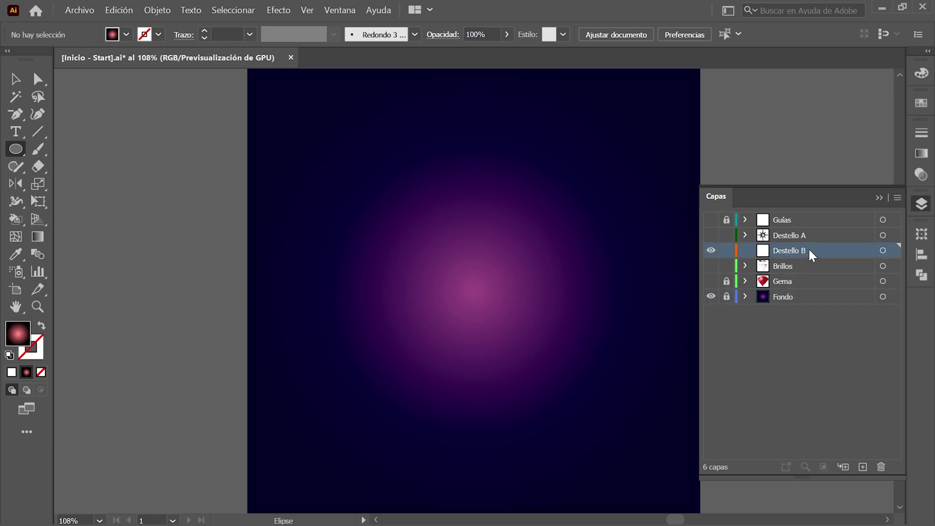
left_click(9, 355)
left_click(9, 356)
Step: Draw a 148 × 148 px circle with the Ellipse tool, proportions linked
left_click(16, 148)
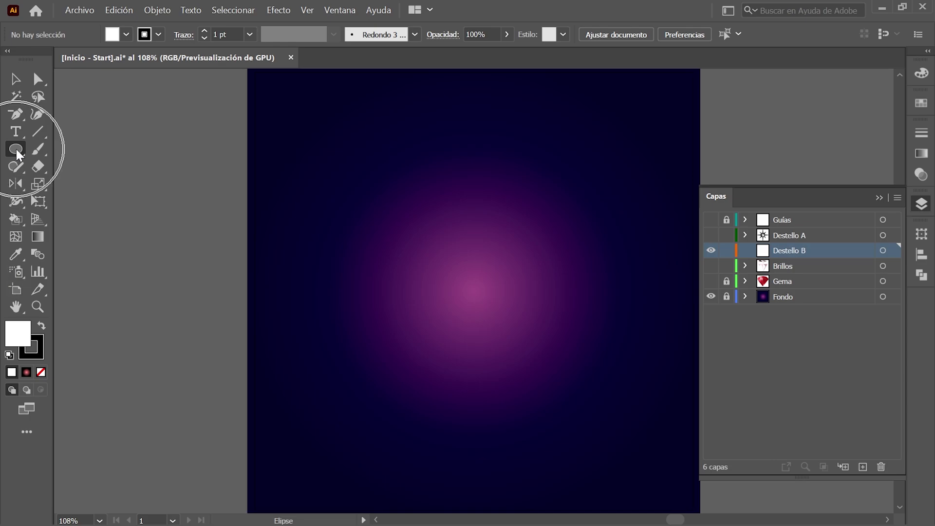
left_click(431, 271)
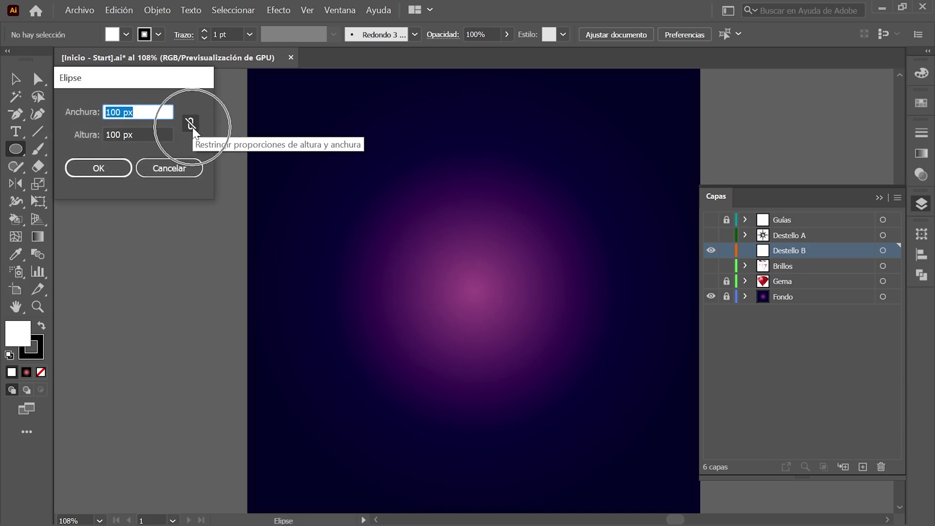
left_click(190, 123)
type("148")
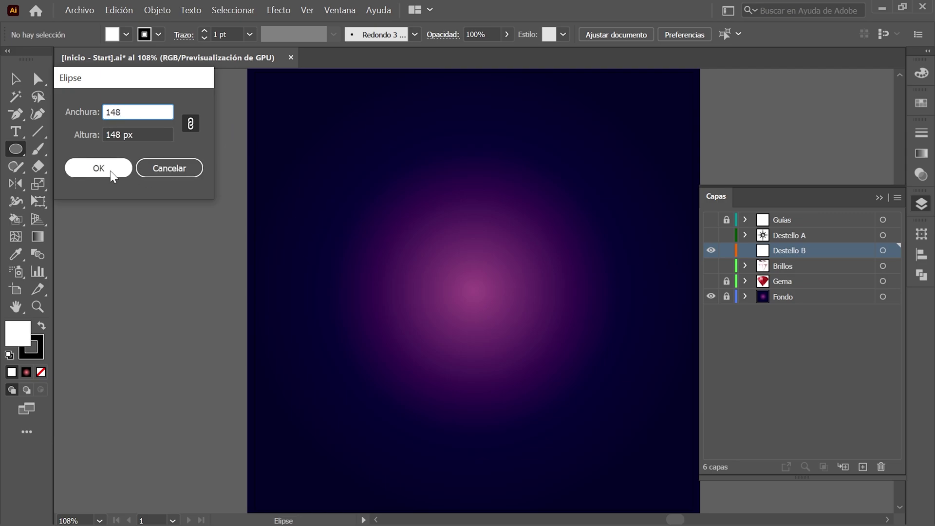
left_click(106, 168)
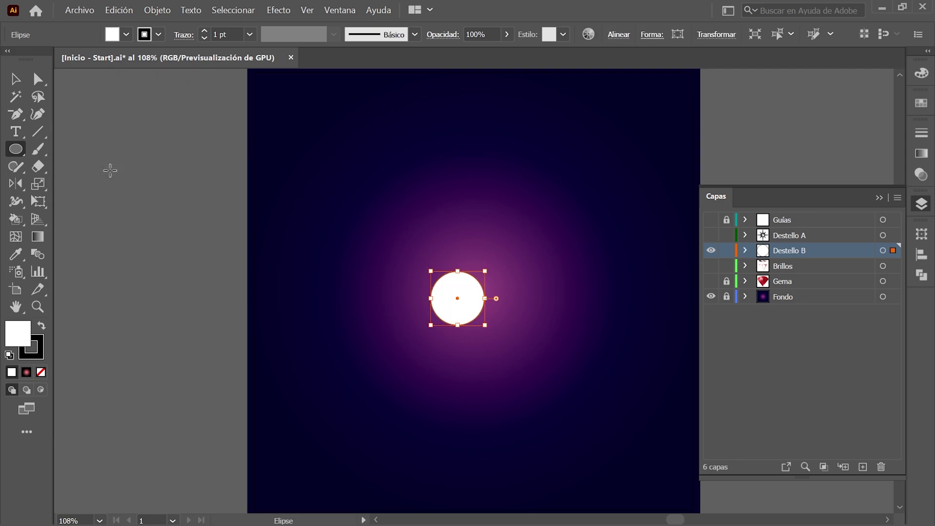
Step: Move the circle to X 486, Y 441 in Transform
left_click(15, 78)
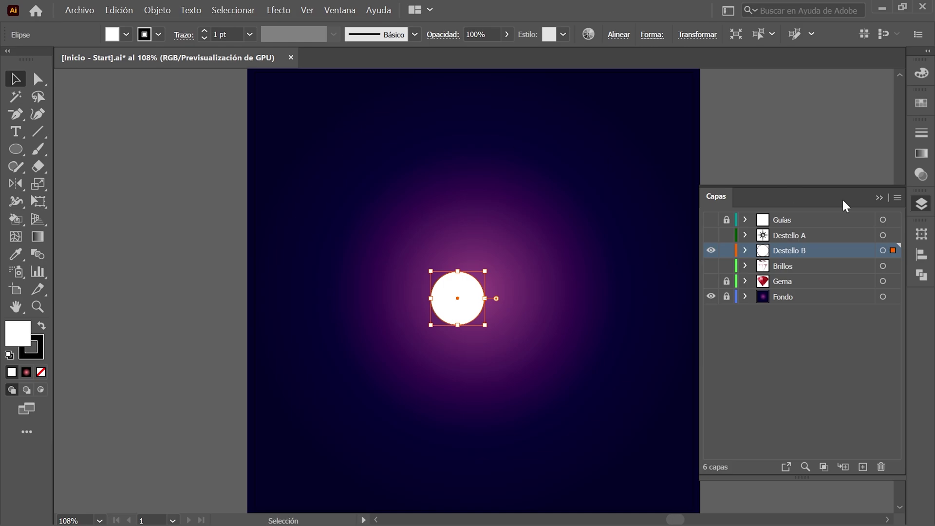
left_click(921, 234)
left_click(796, 249)
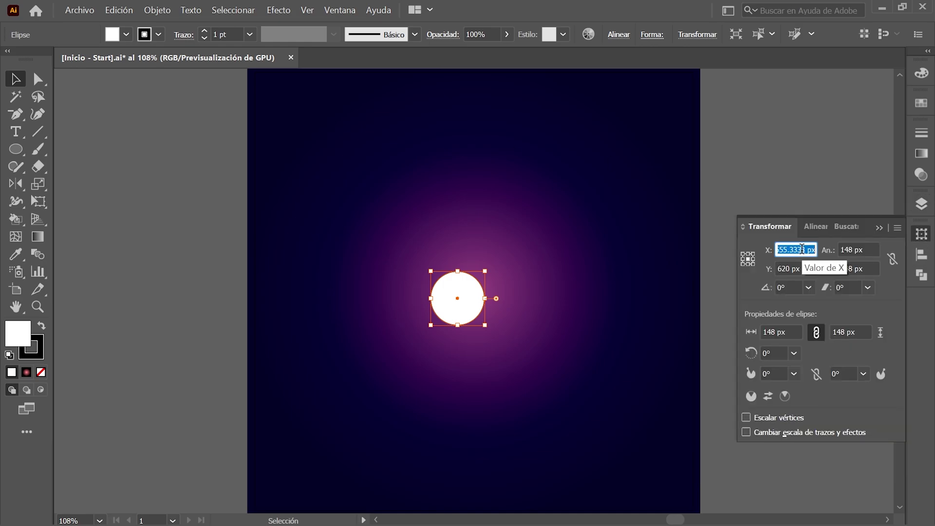
type("486")
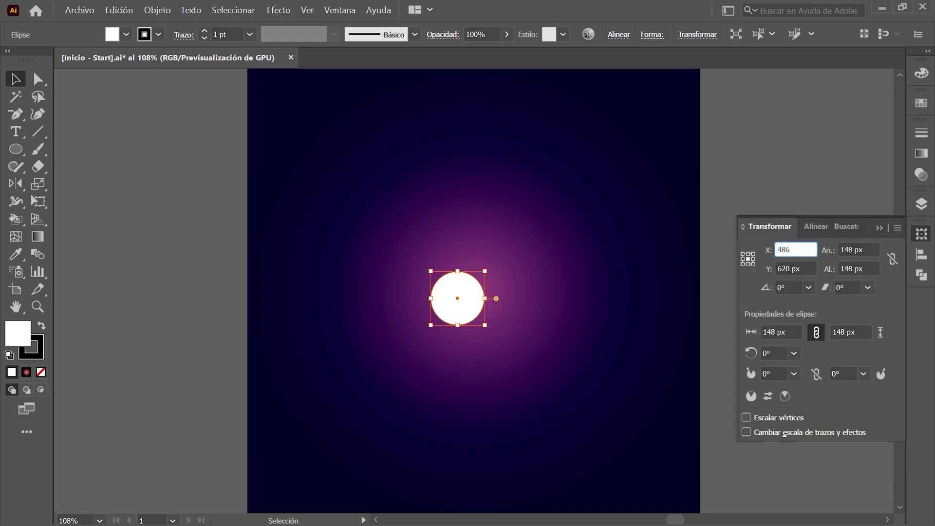
key("Tab")
type("44")
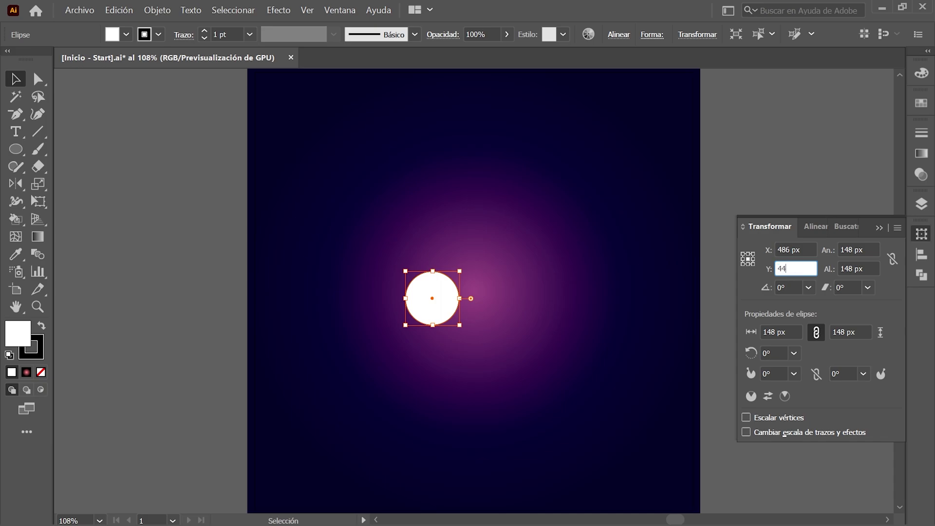
type("1")
key("Return")
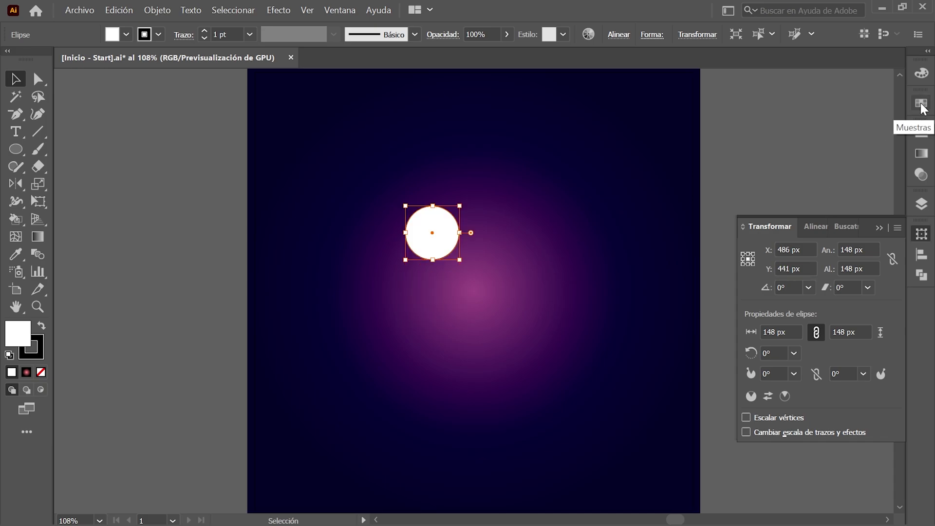
Step: Fill the circle with the Brillo D gradient and remove its stroke
left_click(921, 103)
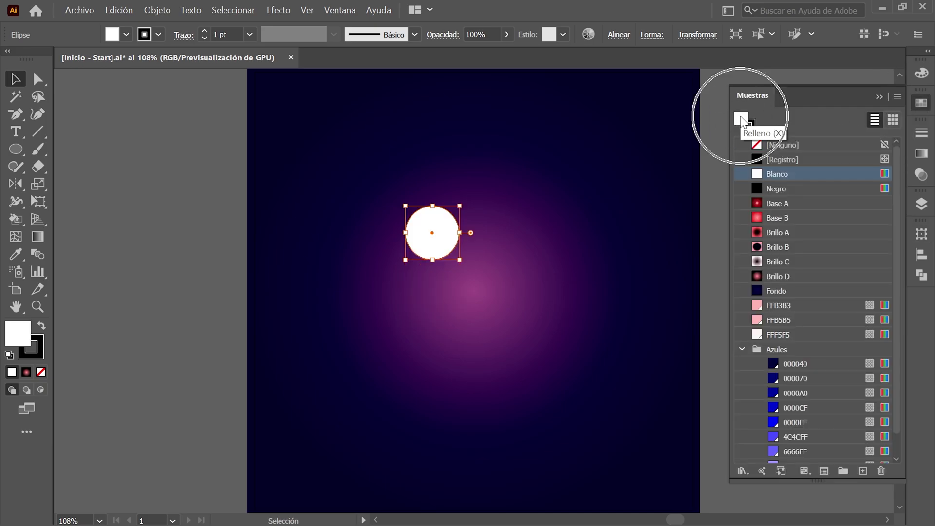
left_click(819, 279)
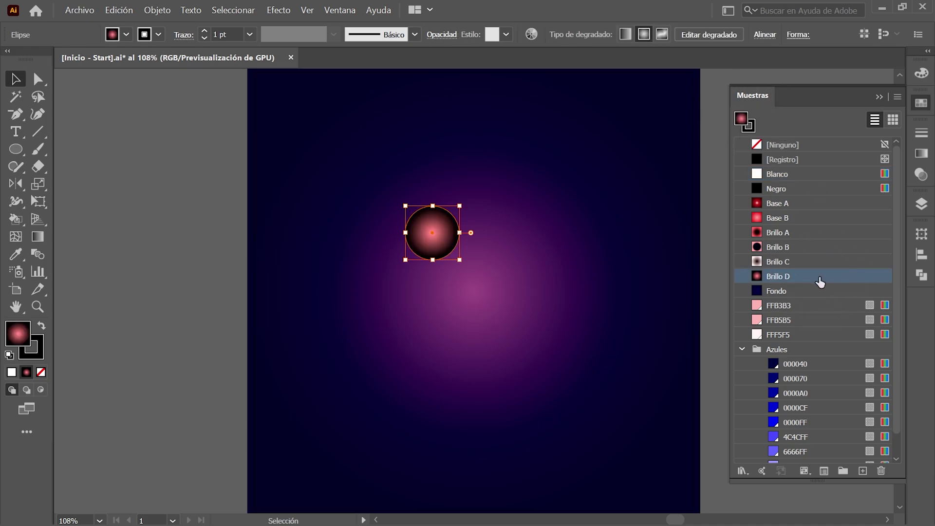
left_click(750, 125)
left_click(809, 146)
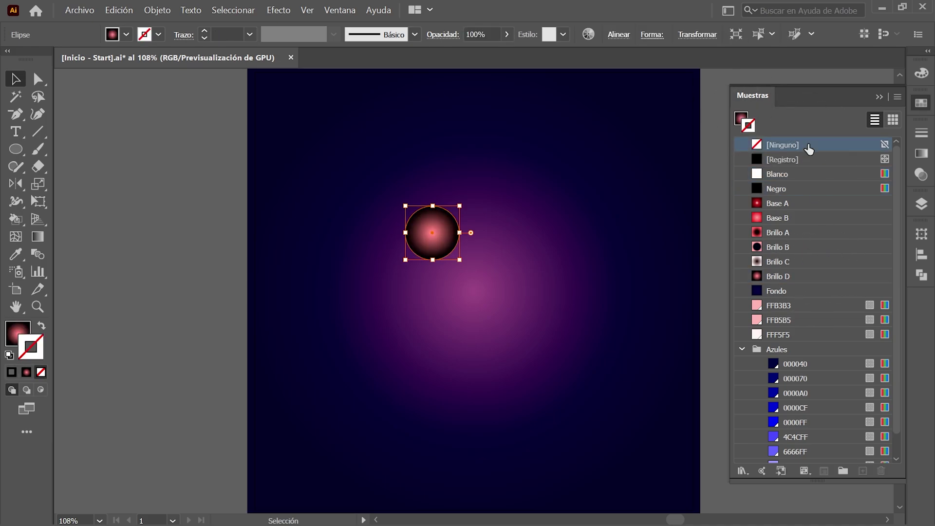
Step: Set the circle's blending mode to Trama at 75% opacity
left_click(921, 174)
left_click(797, 149)
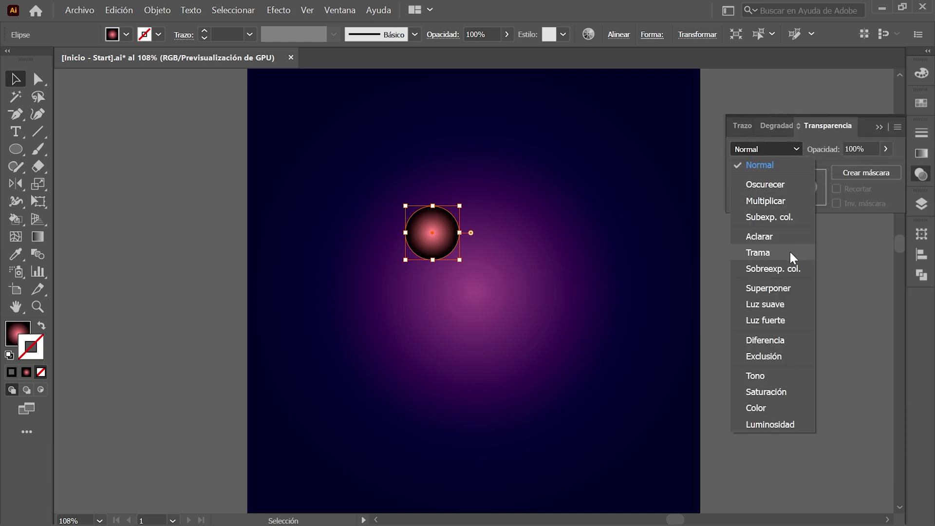
left_click(790, 251)
left_click(855, 147)
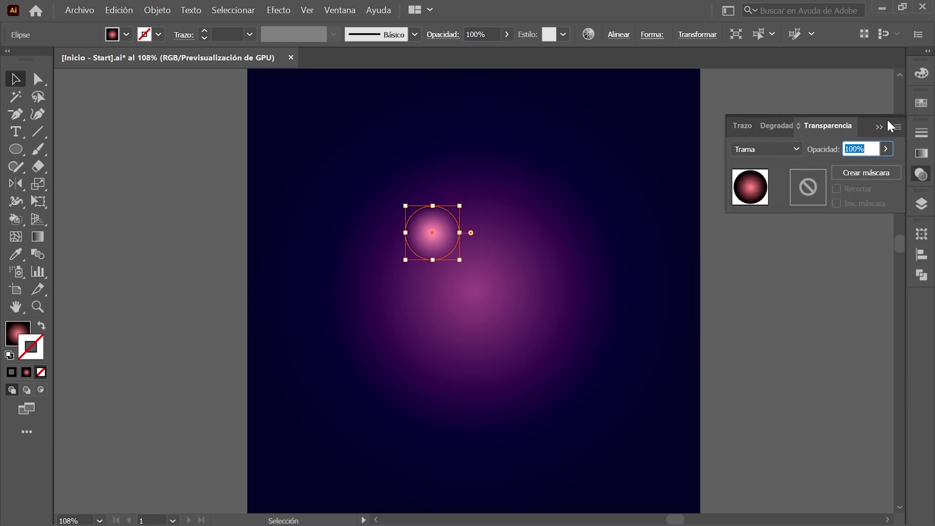
type("75")
key("Return")
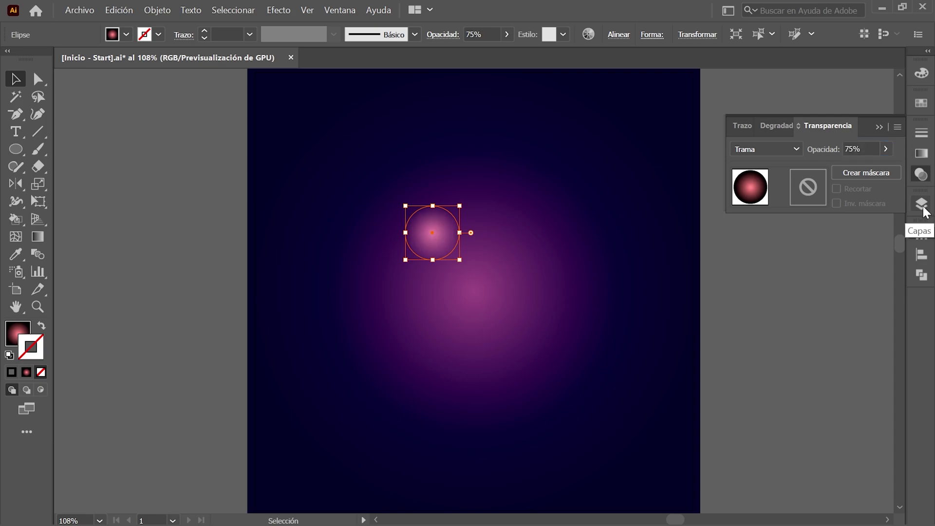
left_click(922, 205)
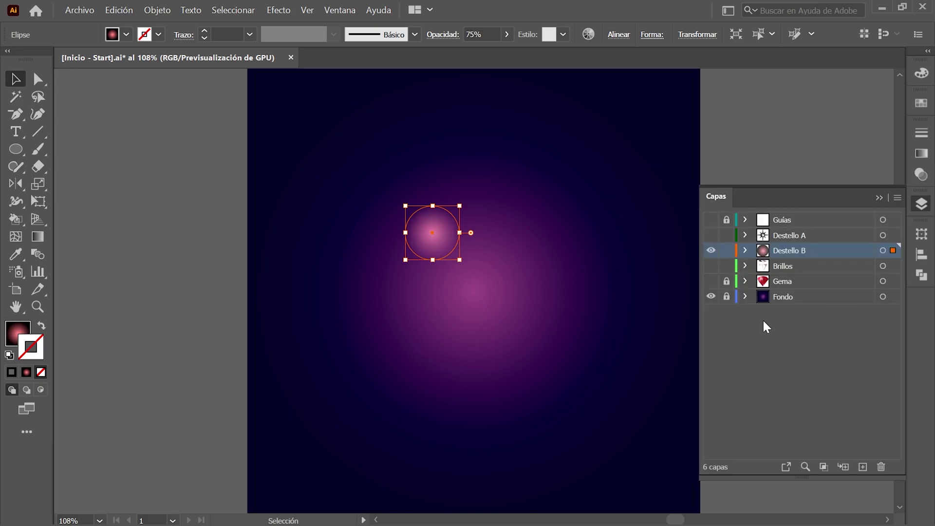
Step: Unlock Gema, make Gema, Brillos and Destello A visible, and deselect everything
left_click(726, 282)
left_click_drag(711, 281, 711, 235)
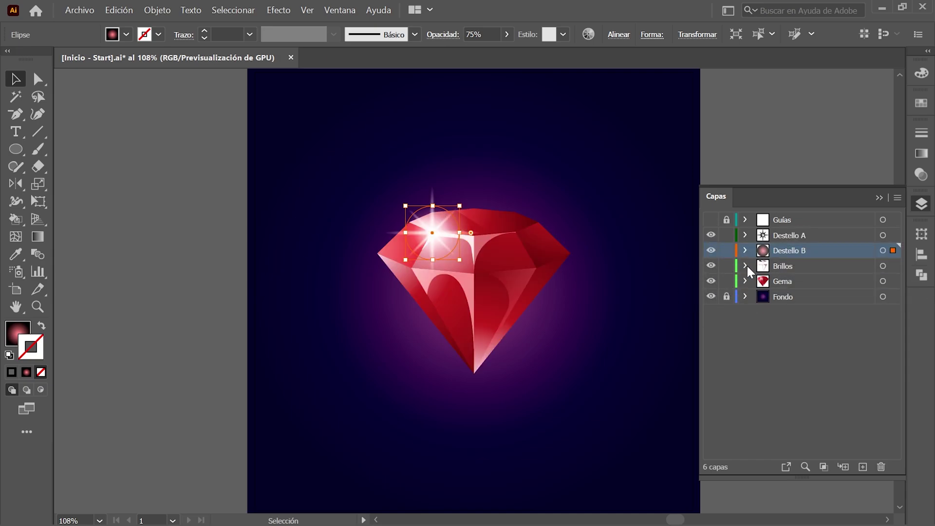
left_click(918, 207)
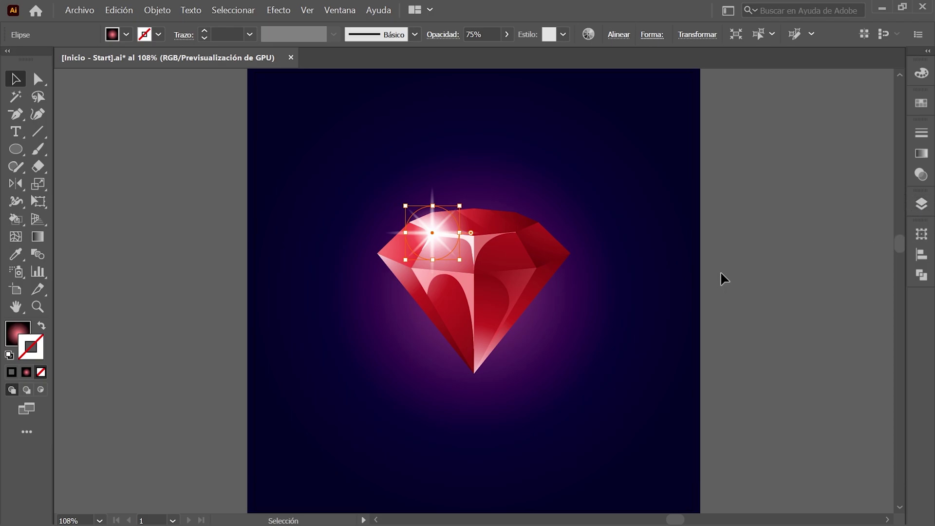
left_click(236, 12)
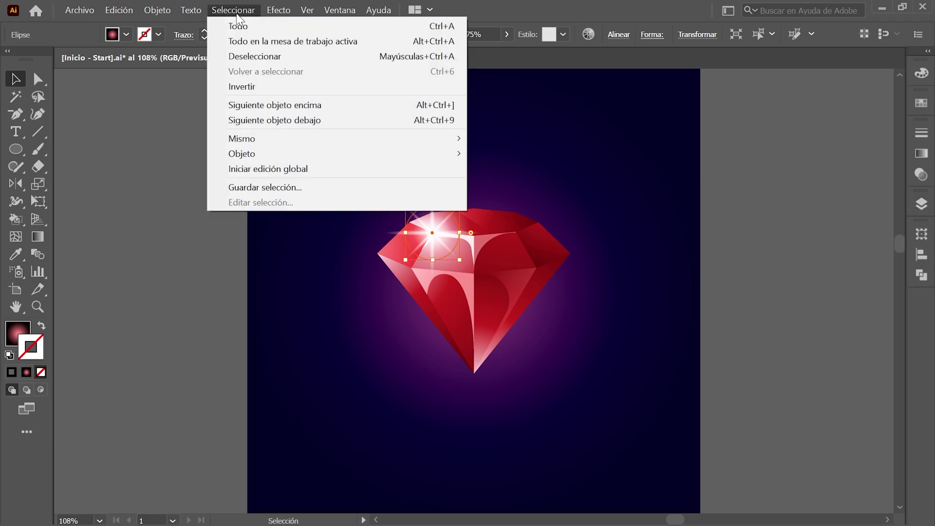
left_click(312, 57)
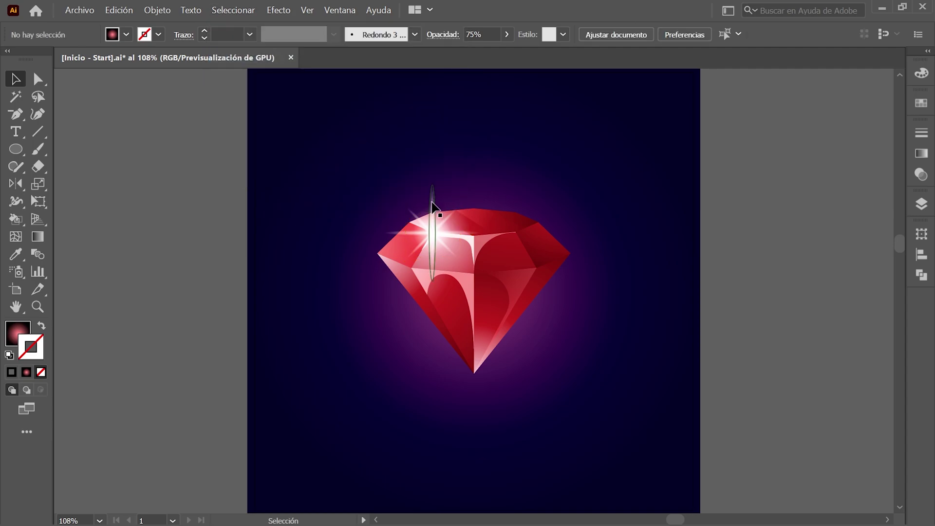
Step: Review the finished ruby illustration, clicking around the panels and canvas
key("ctrl")
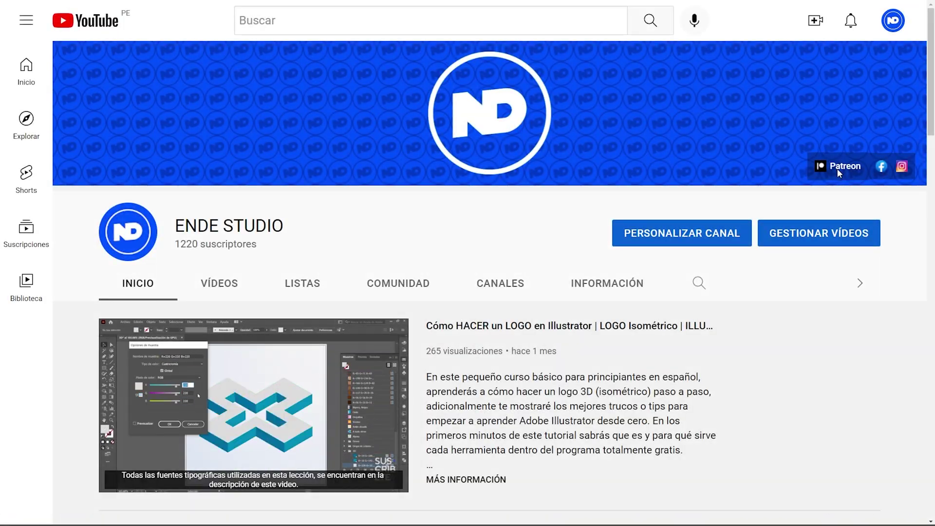
left_click(838, 173)
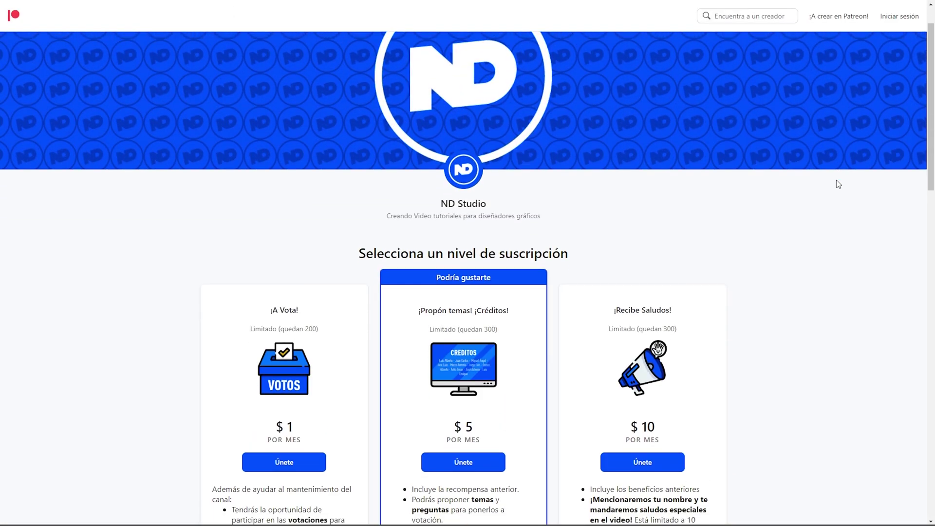
scroll(809, 185, "down", 4)
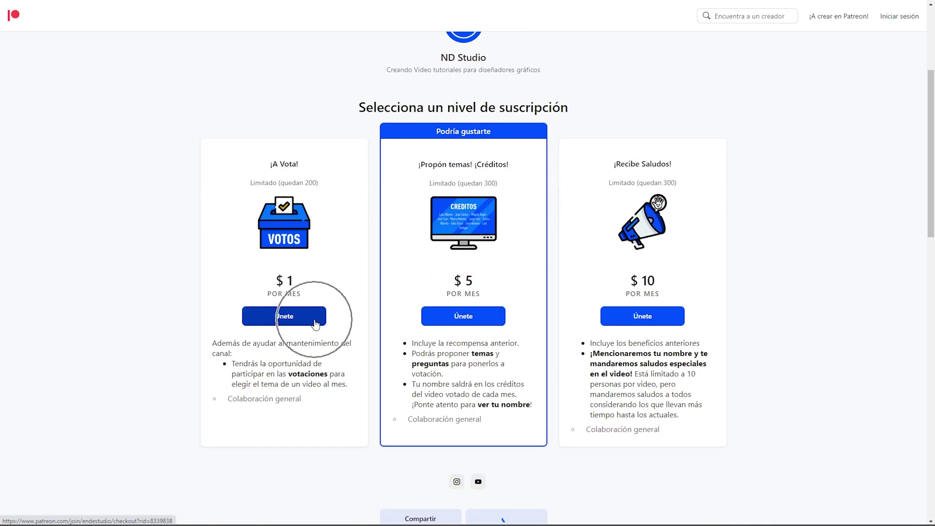
left_click(459, 319)
left_click(636, 316)
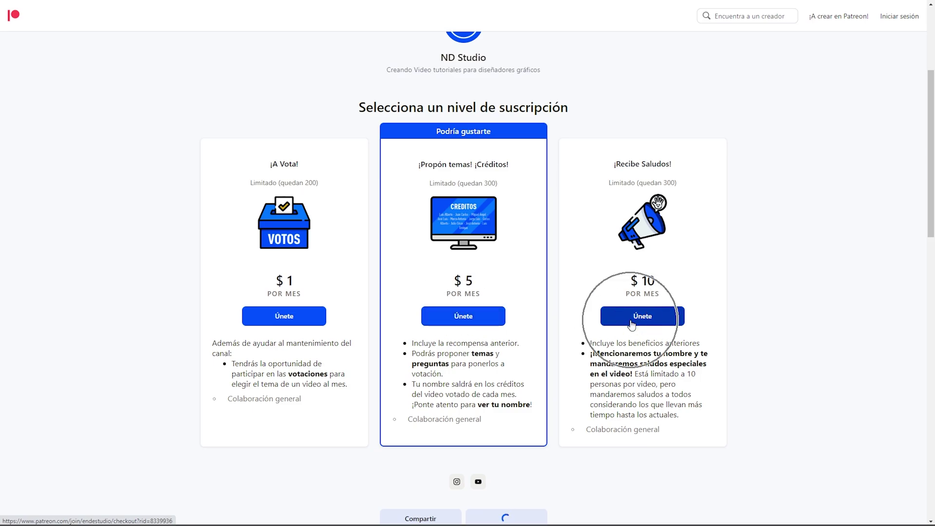
scroll(773, 339, "up", 4)
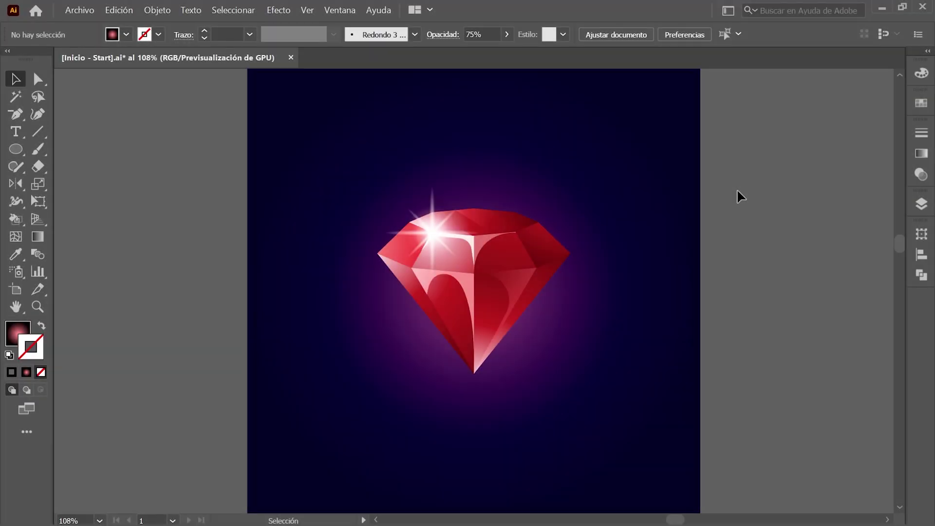